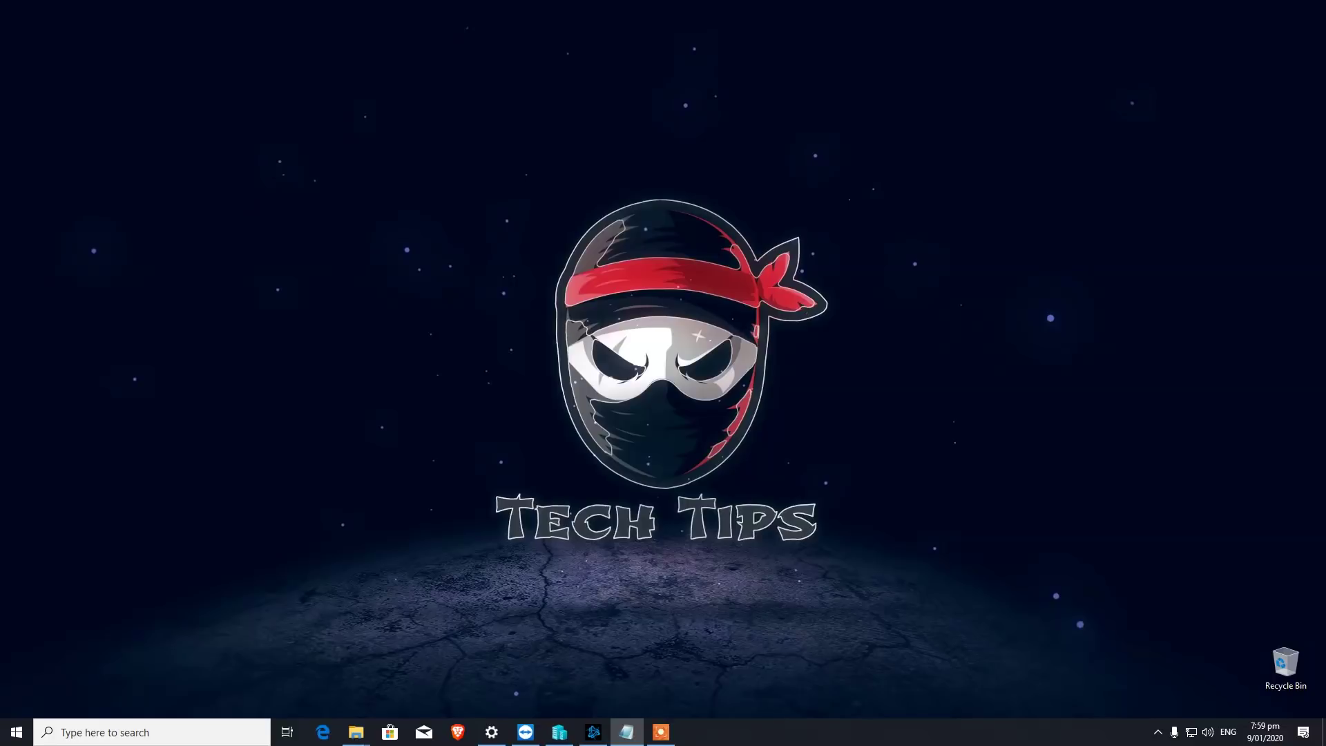
# Open the Plex Movies,Punjabi (F:) drive in File Explorer and create an empty text document with the default name in its root.
pyautogui.moveTo(355, 732)
pyautogui.click(279, 667)
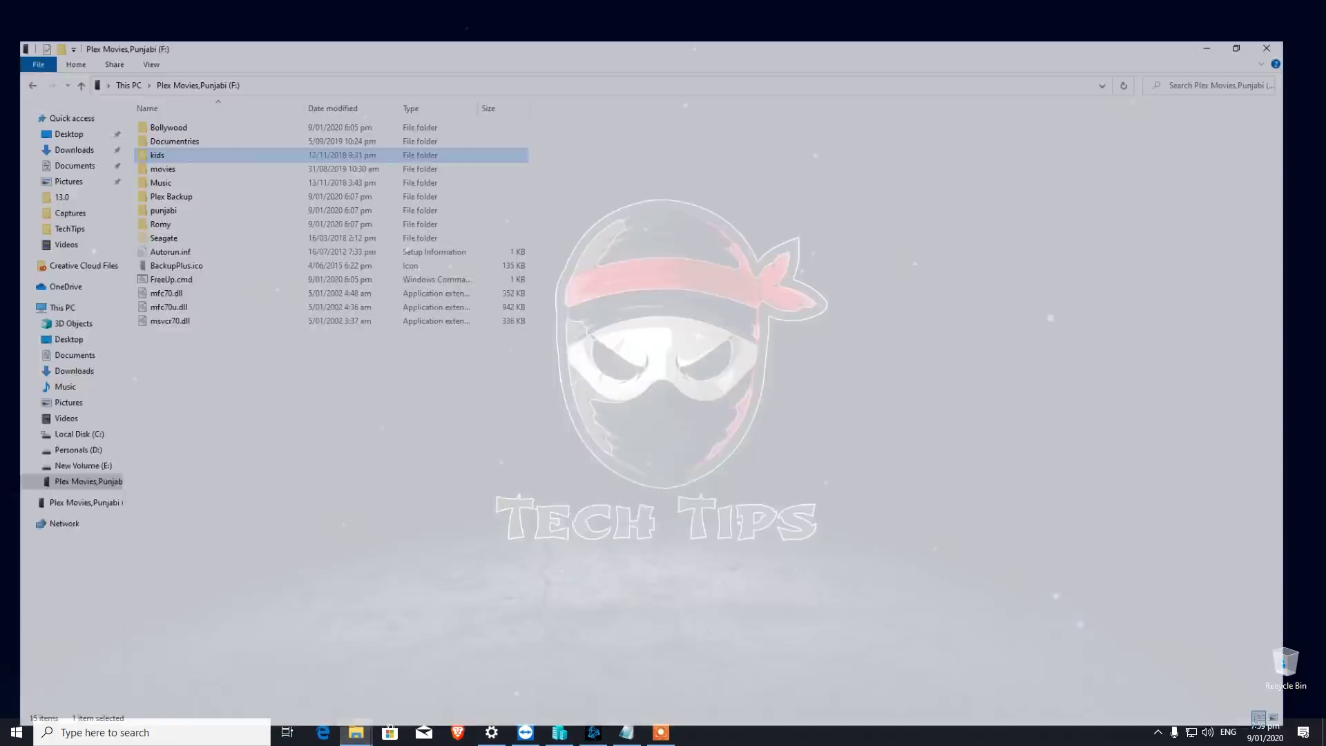
pyautogui.click(44, 279)
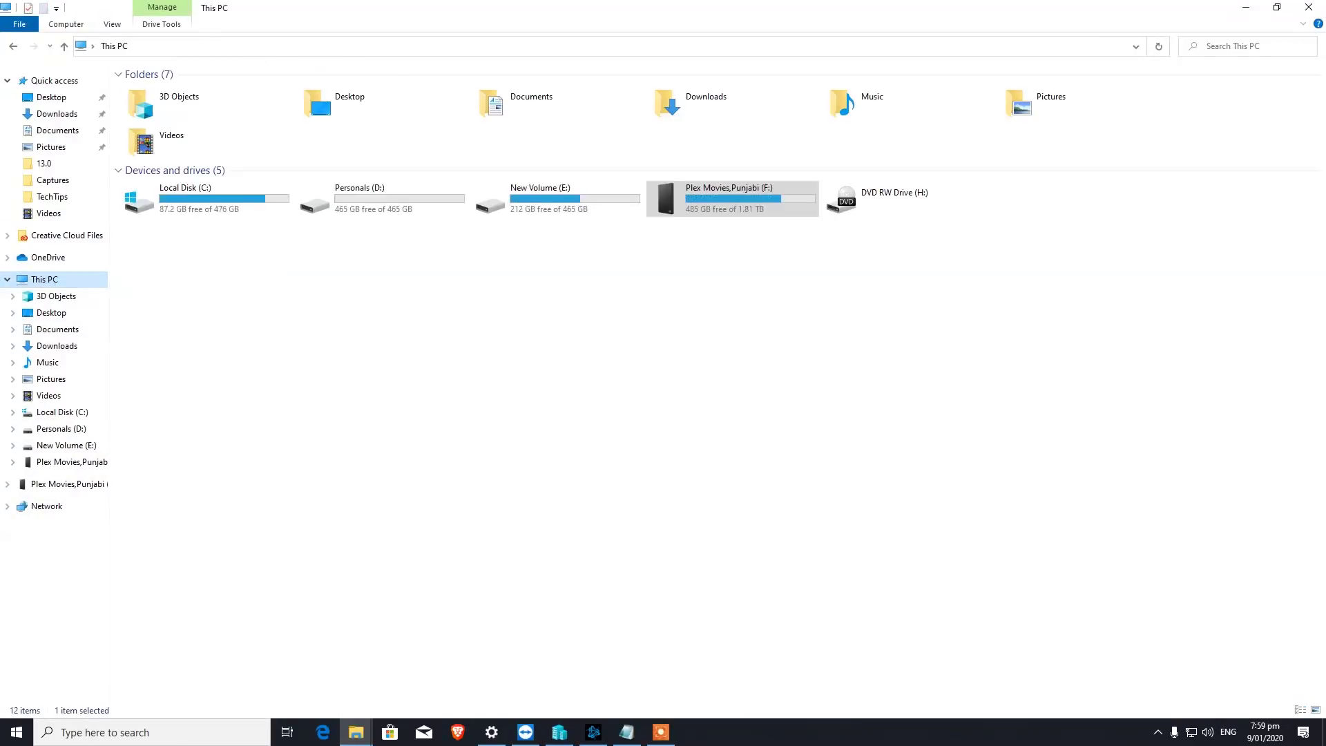
pyautogui.press('Return')
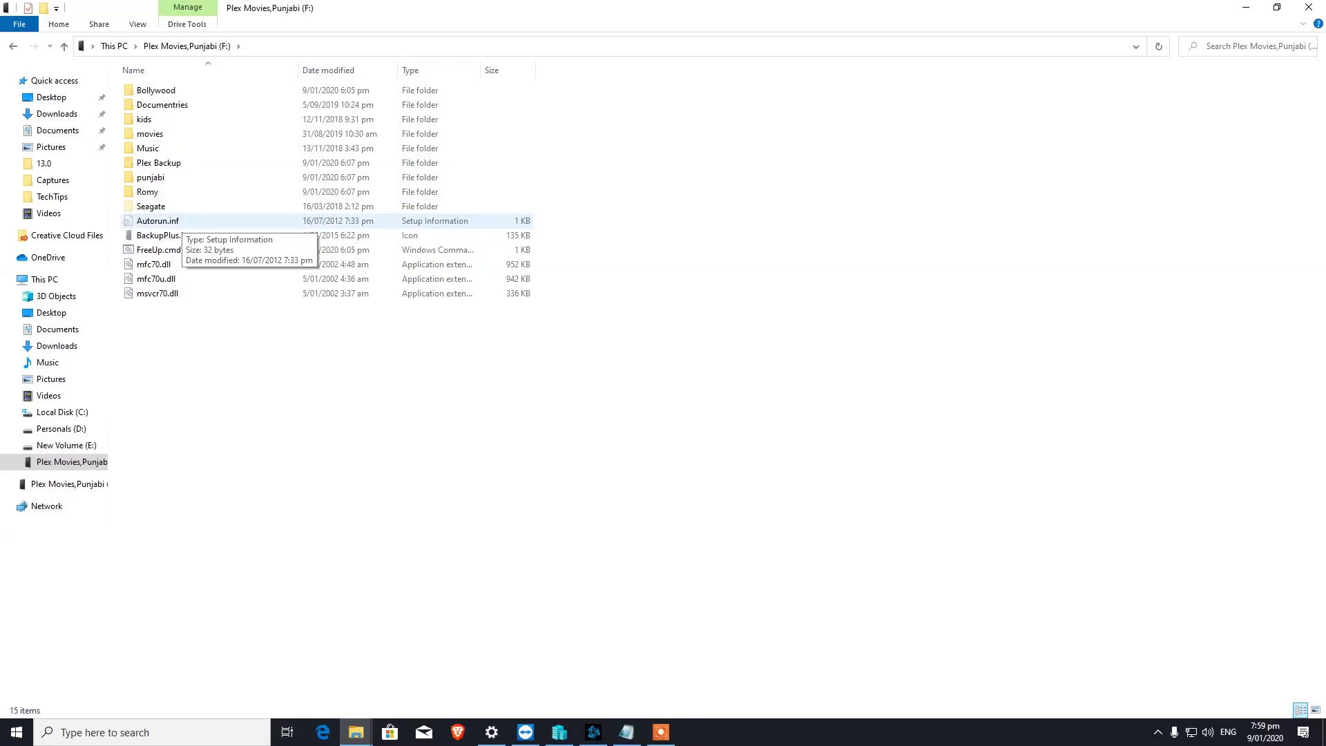
pyautogui.rightClick(266, 374)
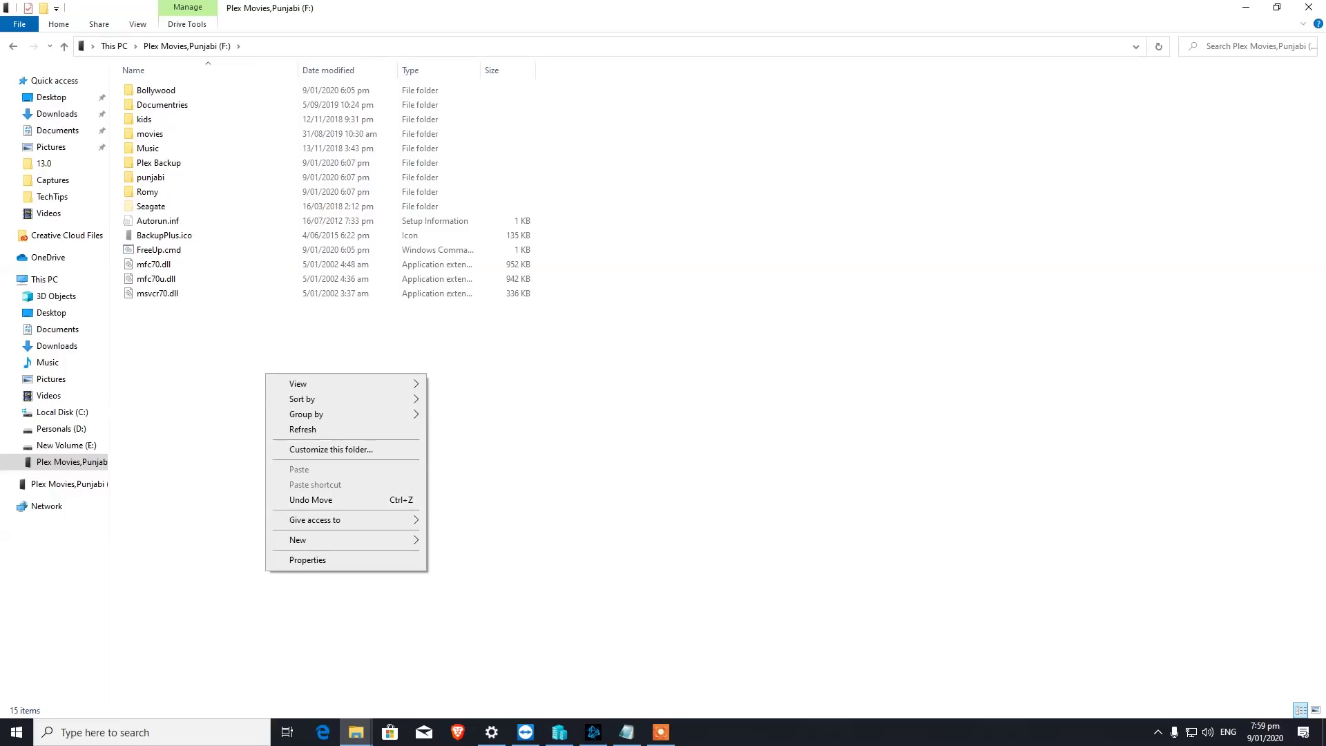
pyautogui.moveTo(387, 539)
pyautogui.click(474, 698)
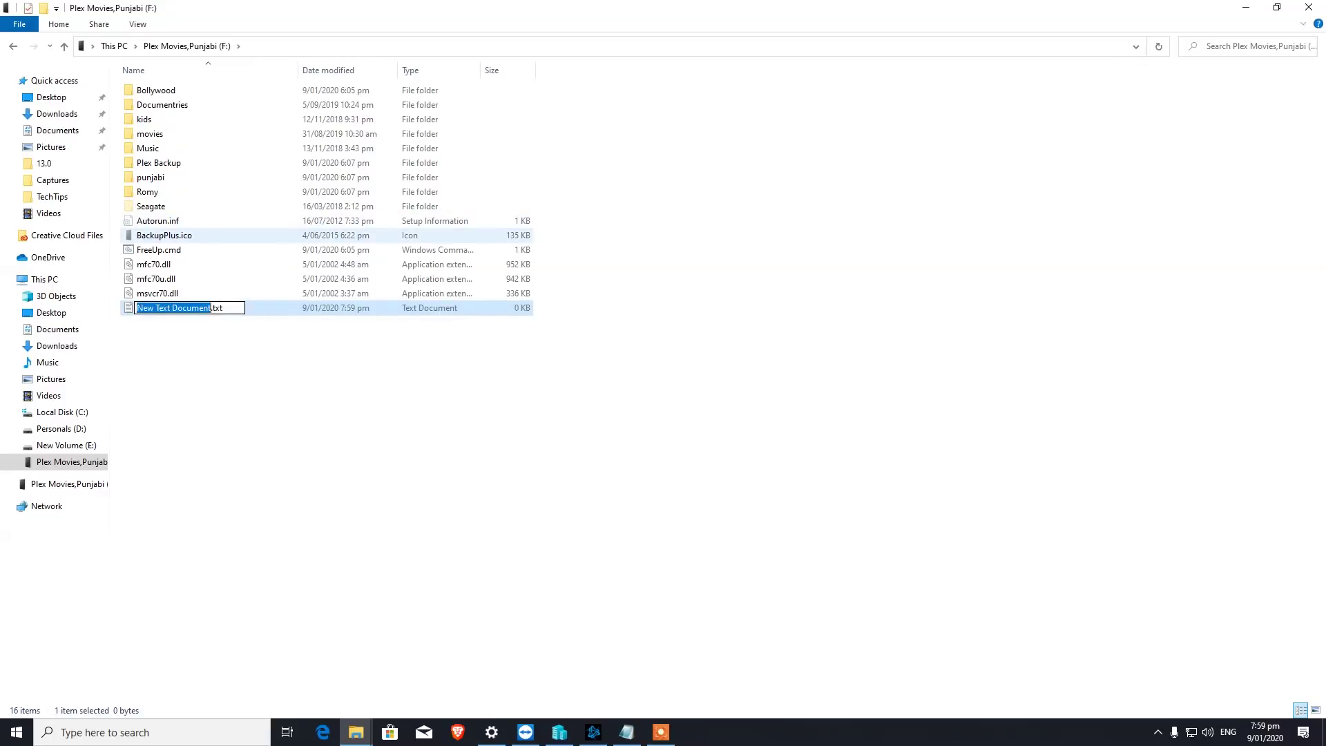
pyautogui.press('Return')
# Look into the Bollywood folder, create an empty text document with the default name in the kids folder, and return to the drive's root.
pyautogui.doubleClick(156, 90)
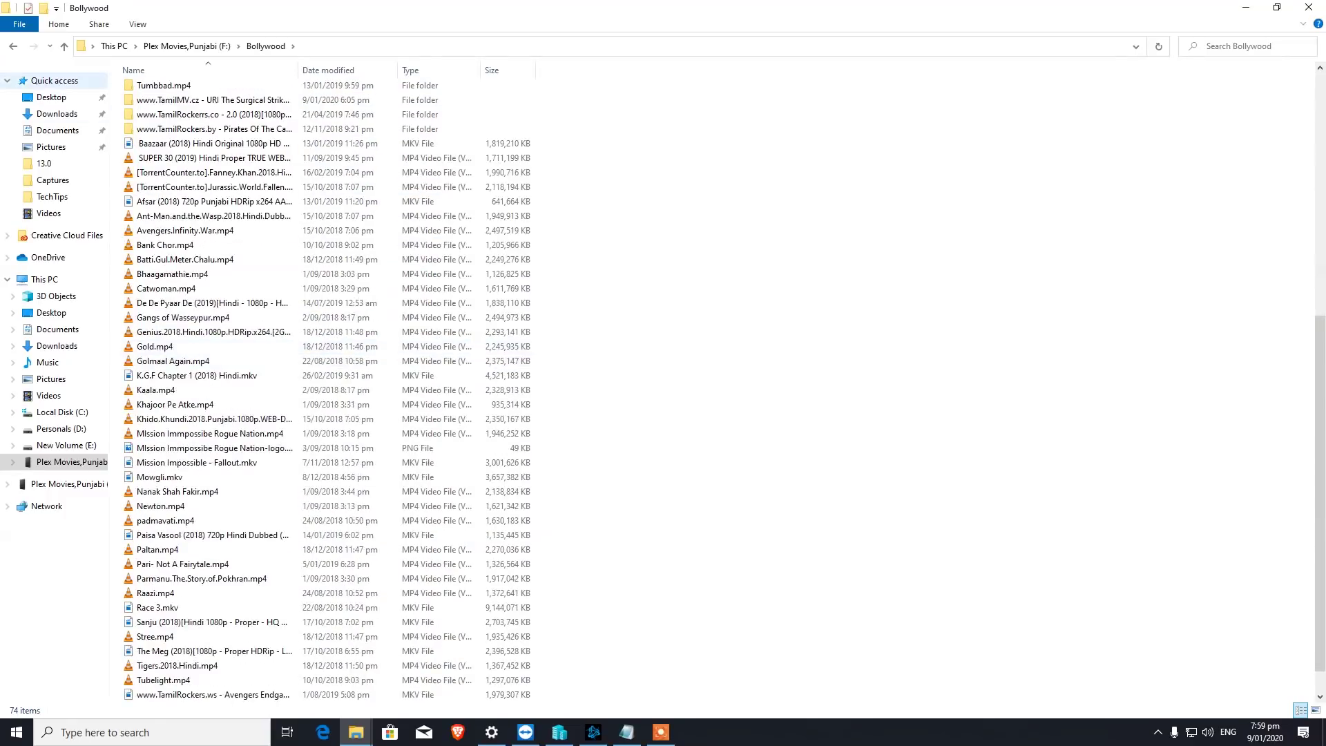
pyautogui.click(63, 45)
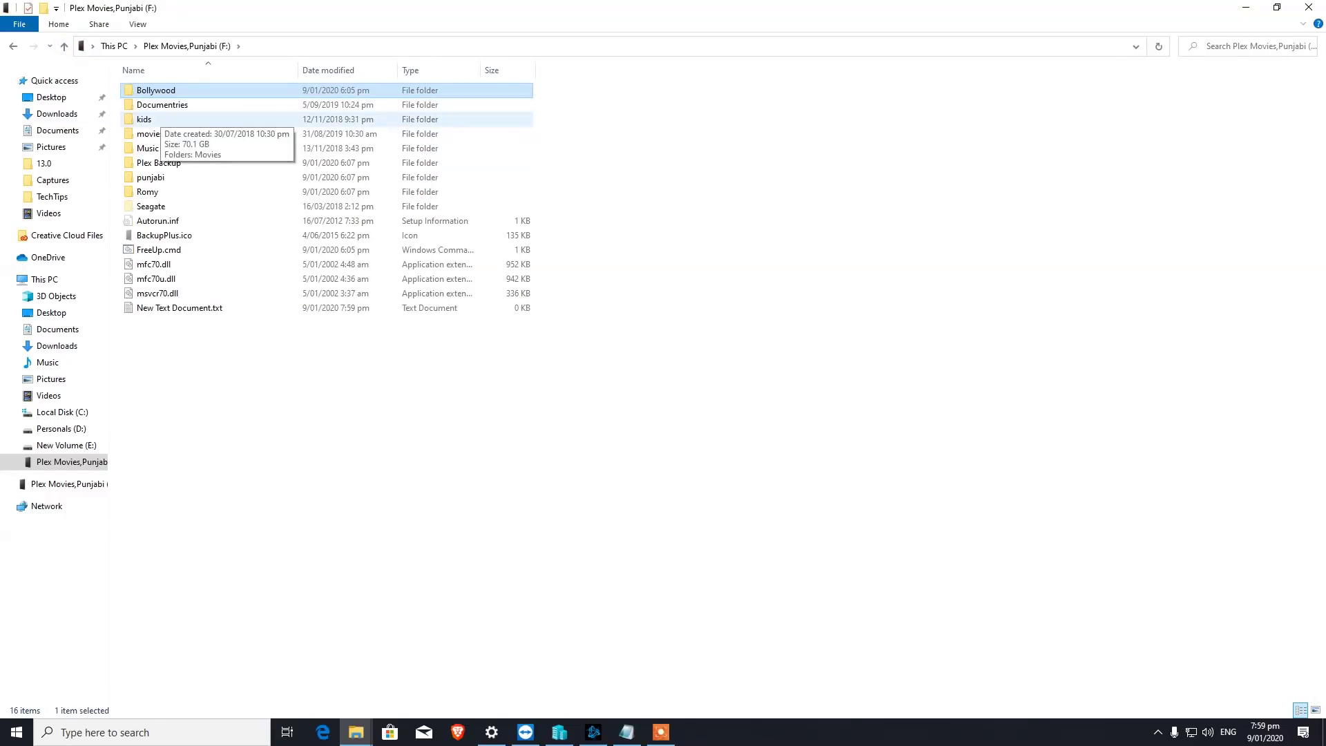
pyautogui.doubleClick(145, 119)
pyautogui.rightClick(258, 215)
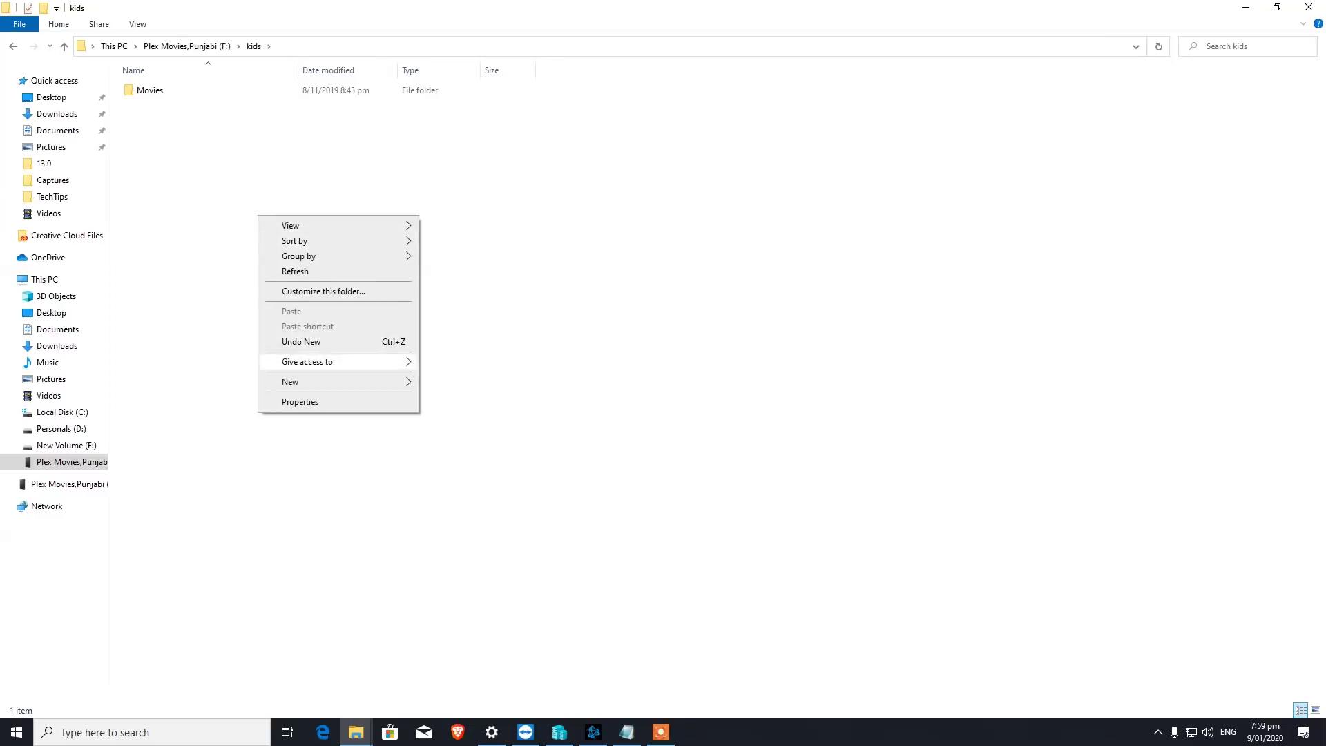
pyautogui.moveTo(331, 381)
pyautogui.click(477, 539)
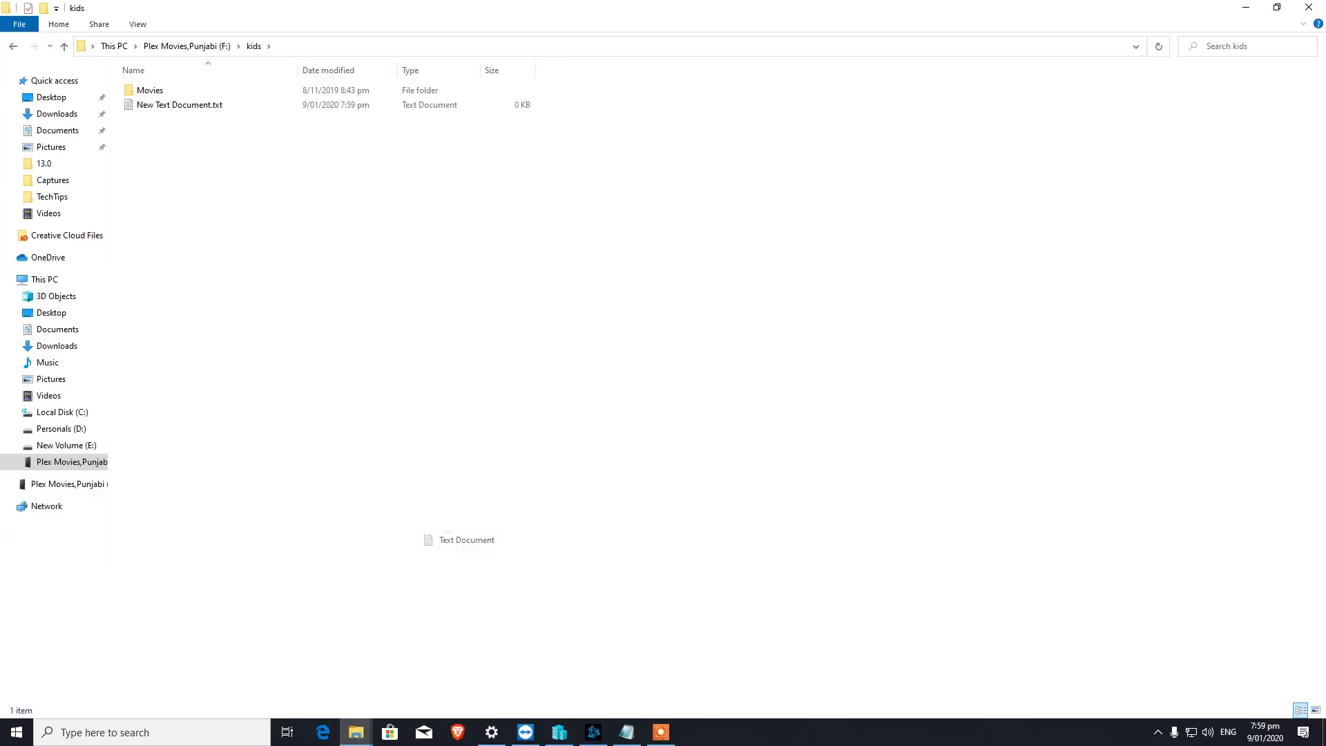
pyautogui.click(476, 540)
pyautogui.click(63, 45)
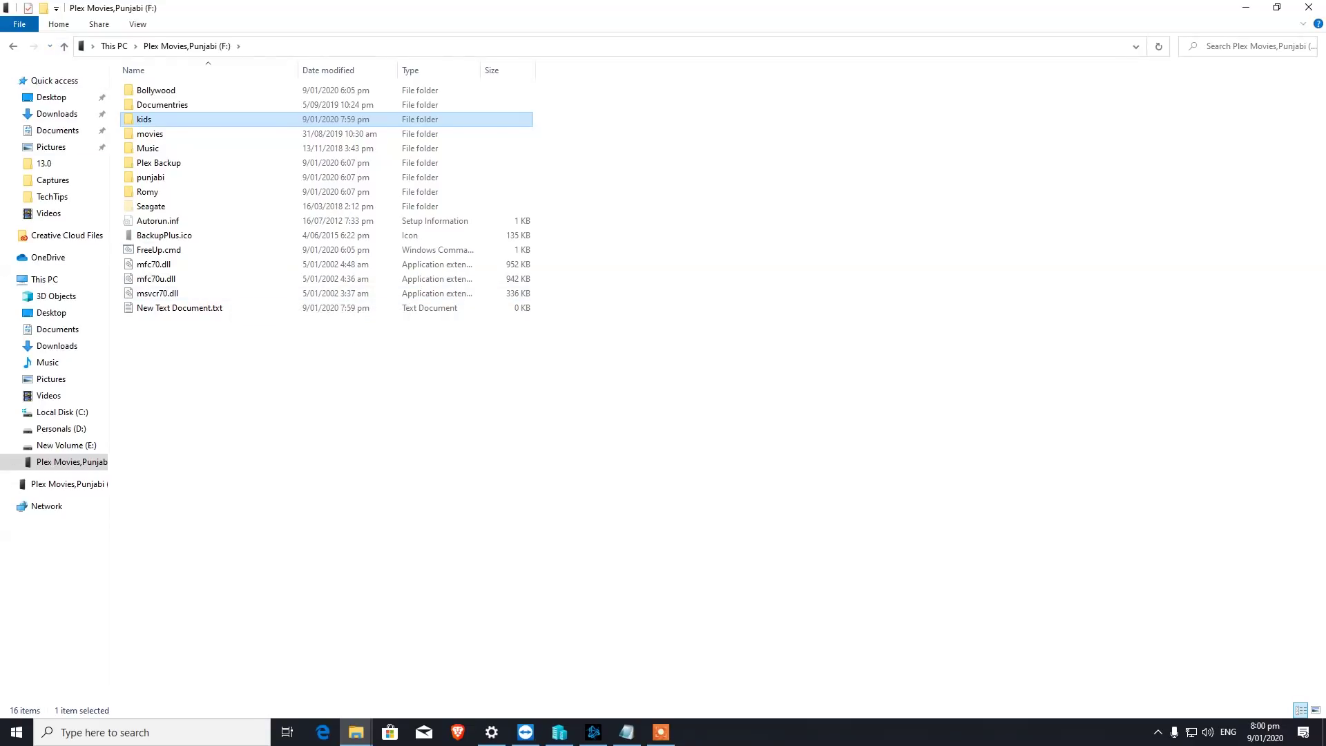
# Create a second empty text document with the default name in the root of the F: drive.
pyautogui.rightClick(277, 363)
pyautogui.moveTo(346, 529)
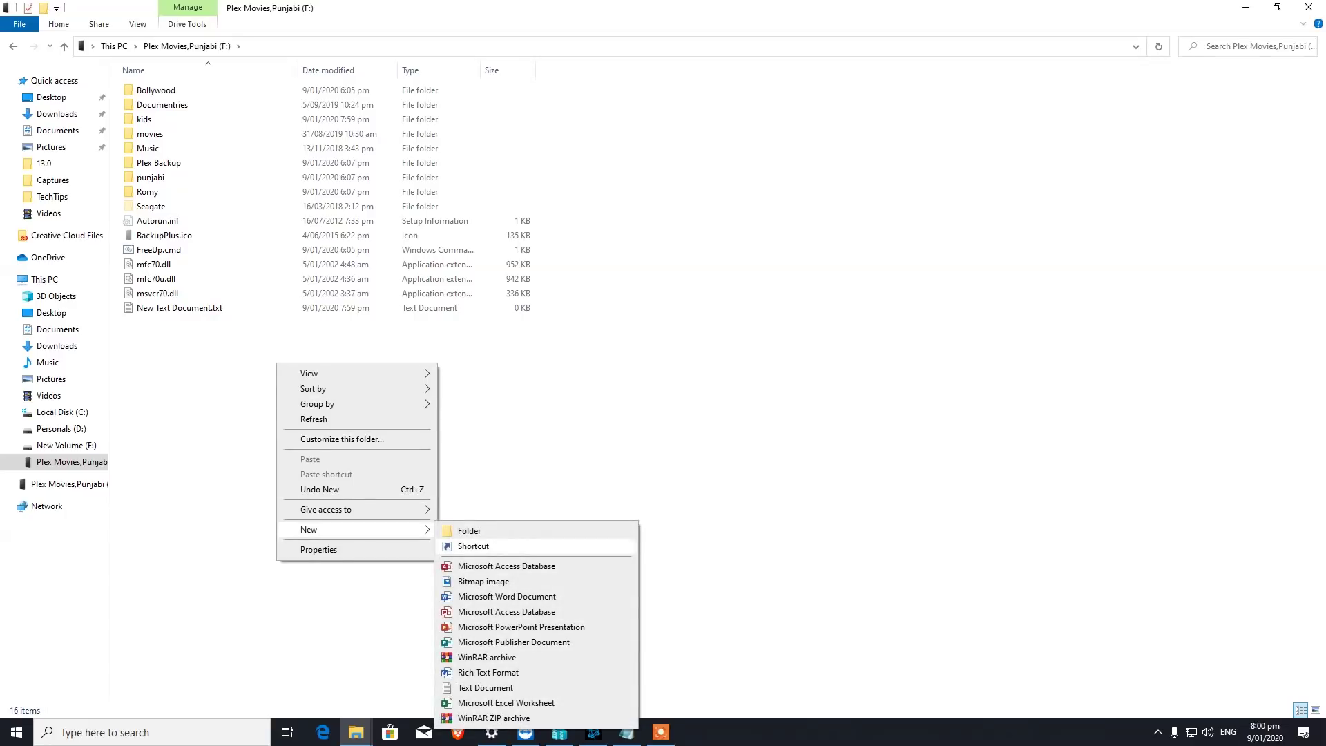
pyautogui.click(485, 687)
pyautogui.press('Return')
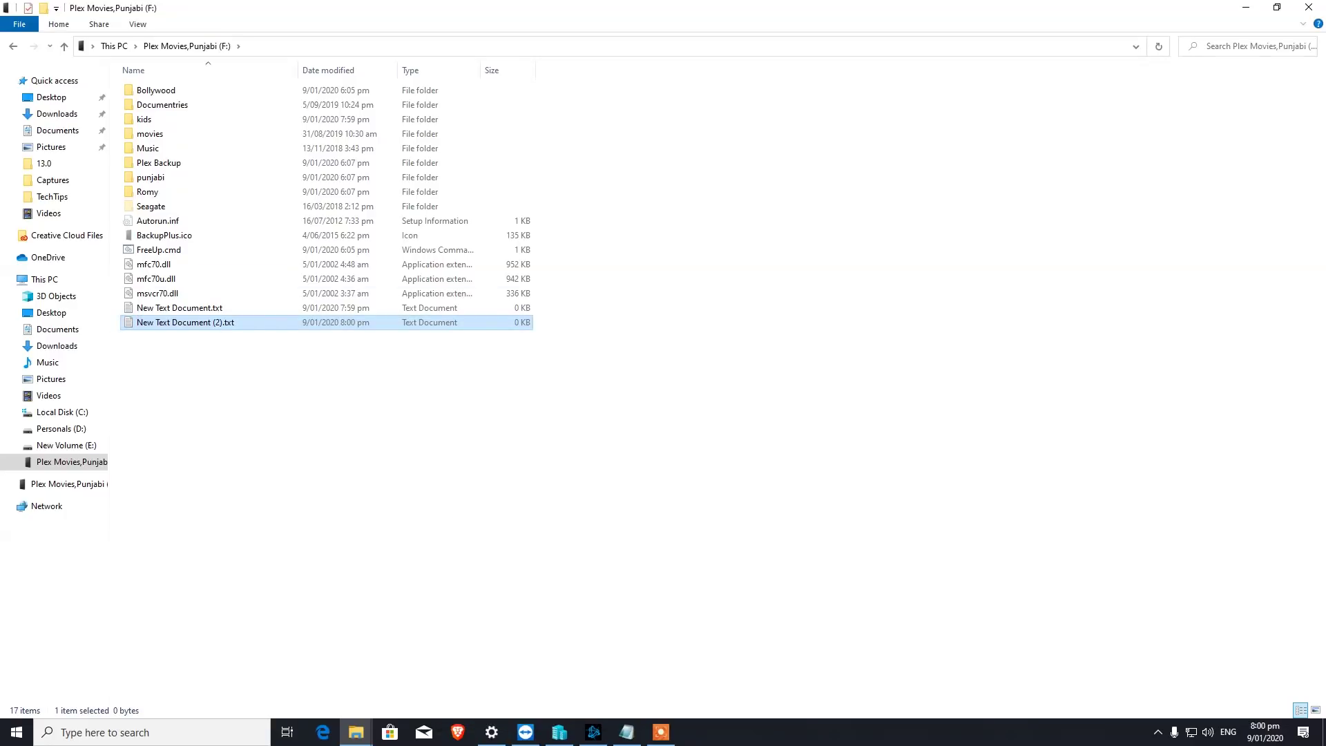
# Open New Text Document (2).txt for editing in Notepad and enter the command DEL /S /Q *.txt *.dll.
pyautogui.rightClick(231, 323)
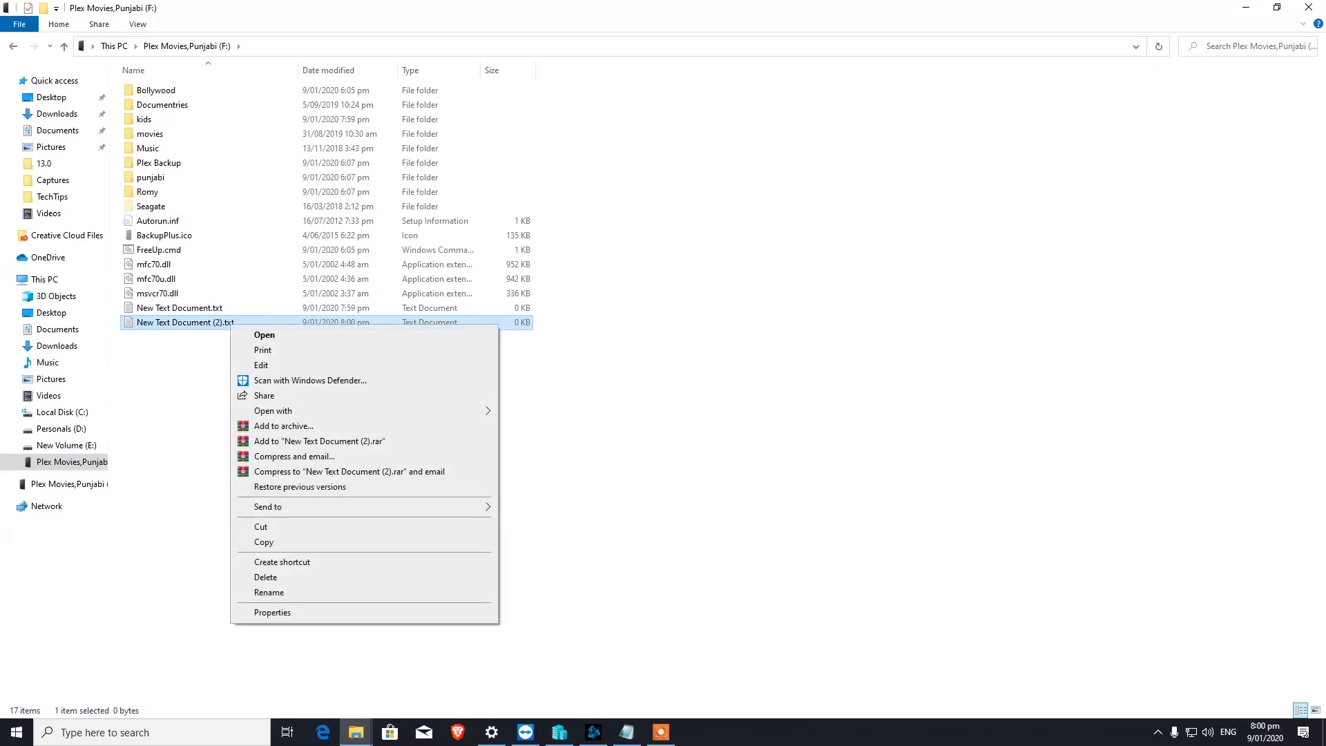
pyautogui.click(261, 364)
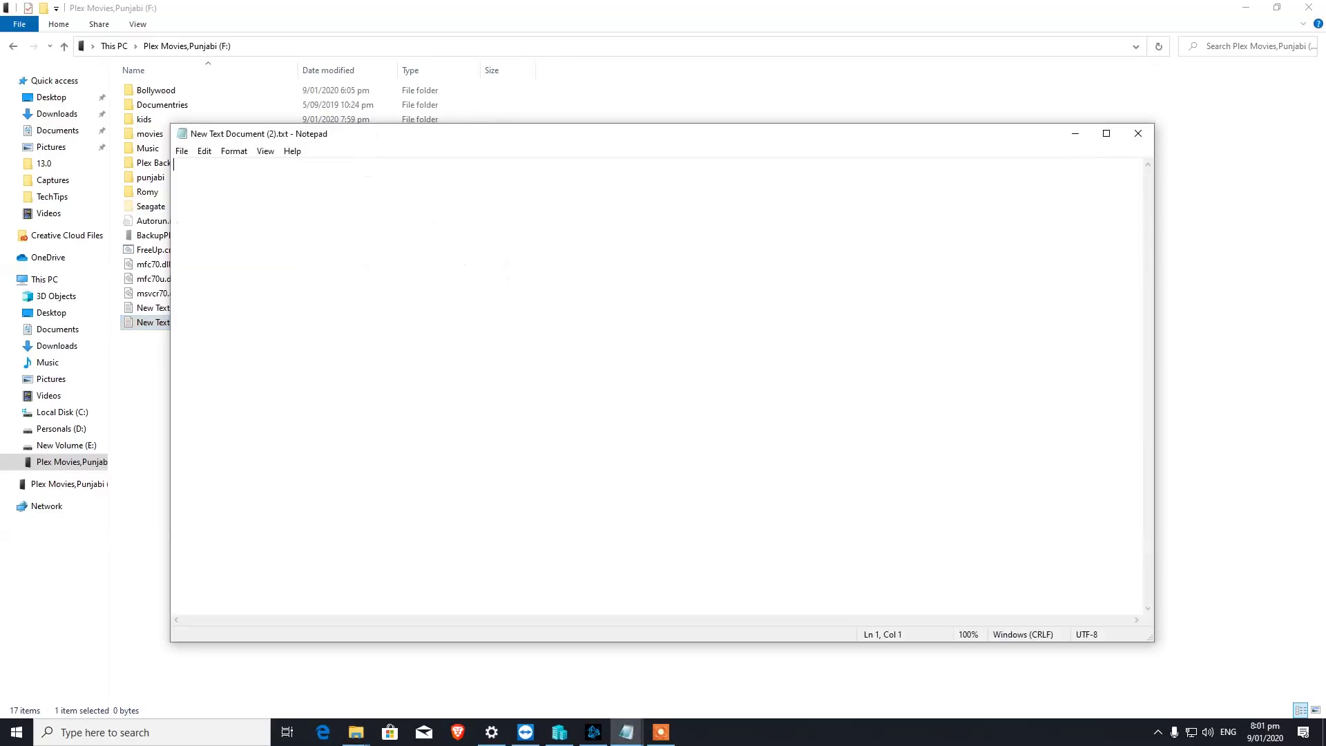
pyautogui.write('DEL /S /Q *.ty')
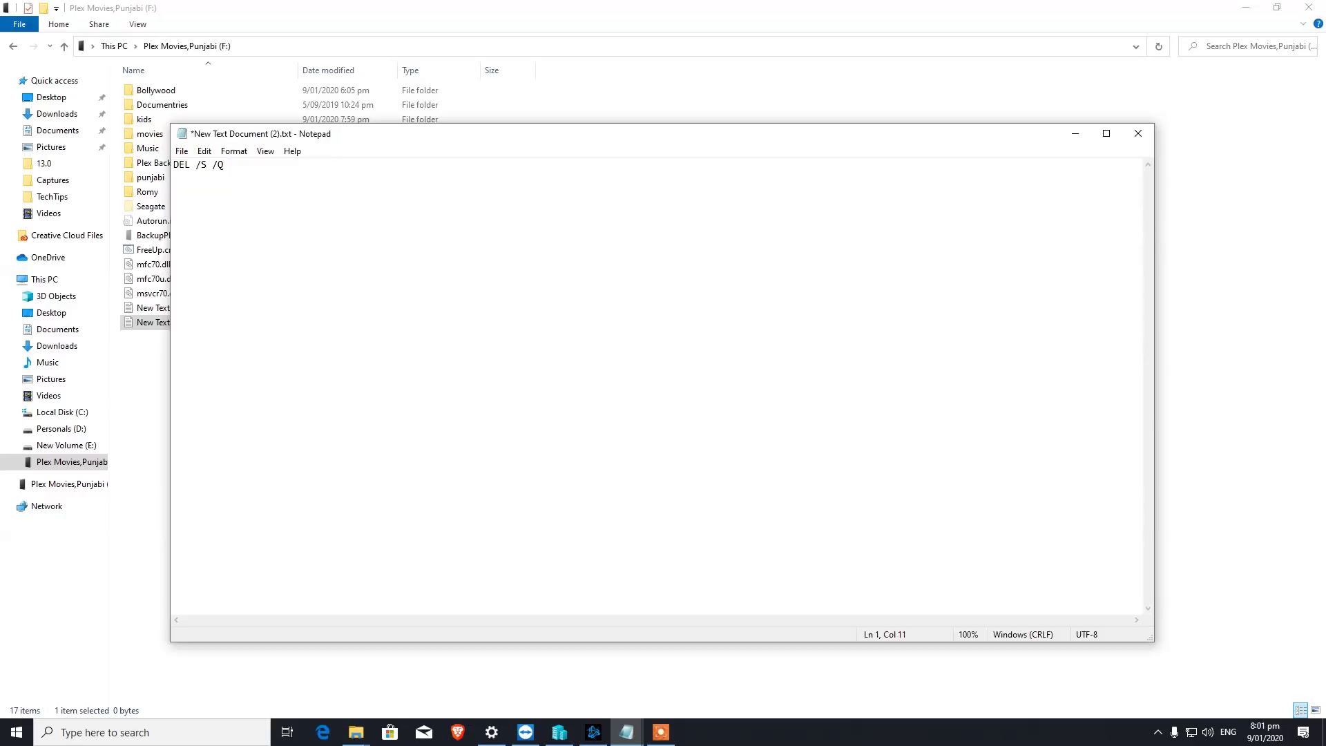
pyautogui.write('Q *')
pyautogui.write('ty')
pyautogui.hotkey('shift', 'Left')
pyautogui.hotkey('shift', 'Left')
pyautogui.write('txt')
pyautogui.moveTo(483, 133); pyautogui.dragTo(612, 135)
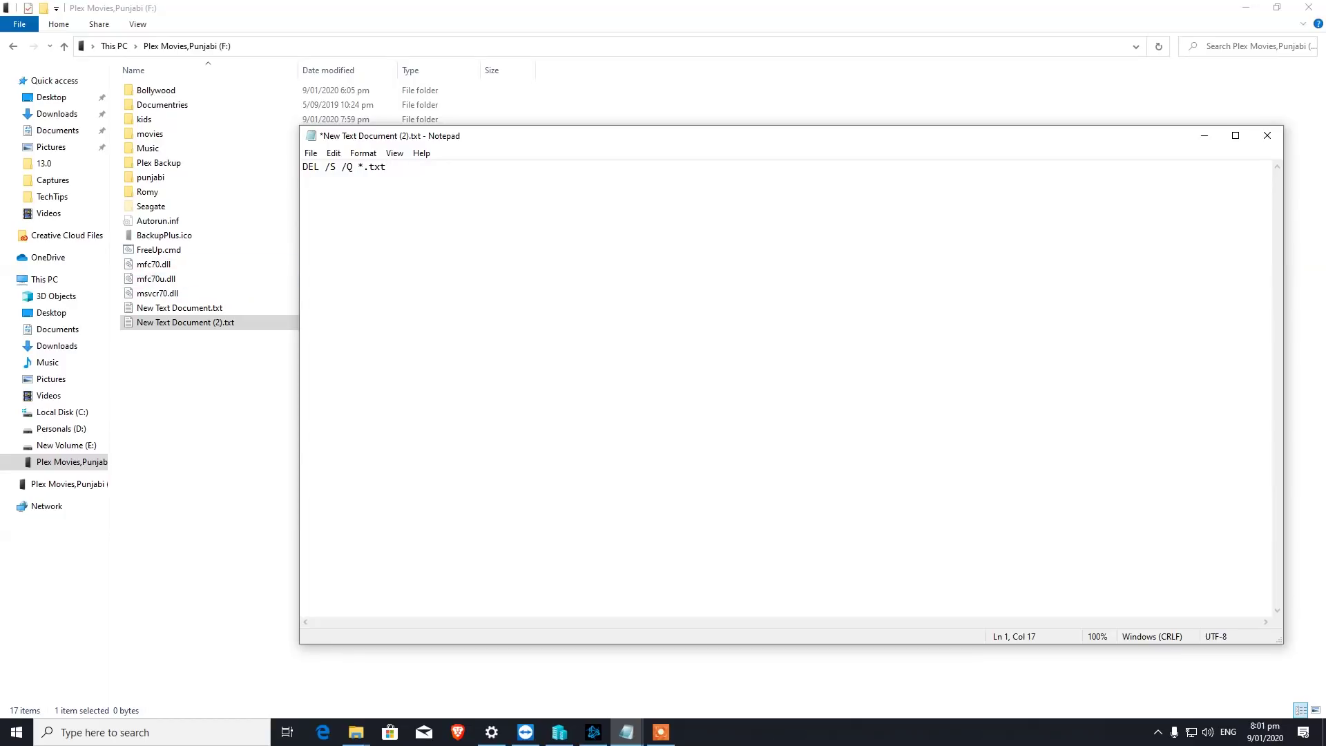
pyautogui.write('*.dll')
# Save the command as del.cmd in the root of the F: drive and close Notepad.
pyautogui.click(310, 153)
pyautogui.press('Return')
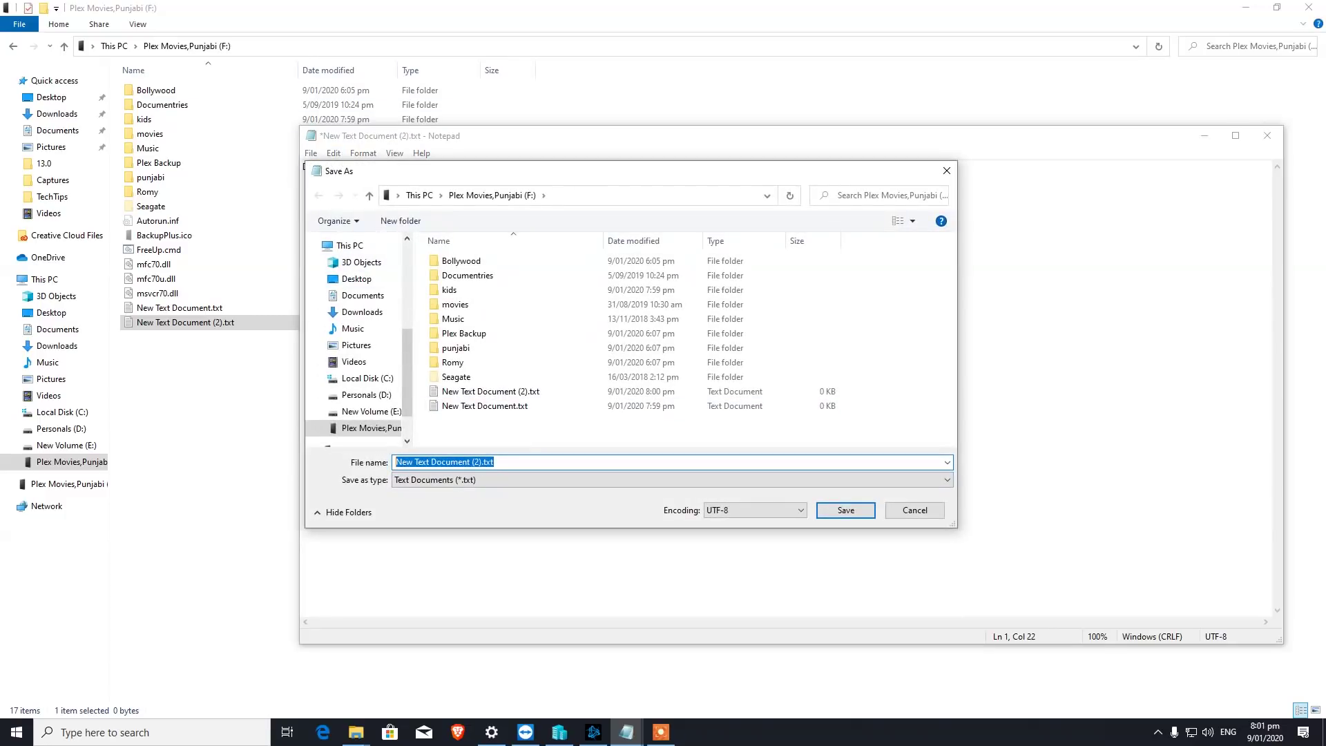
pyautogui.write('del.cmd')
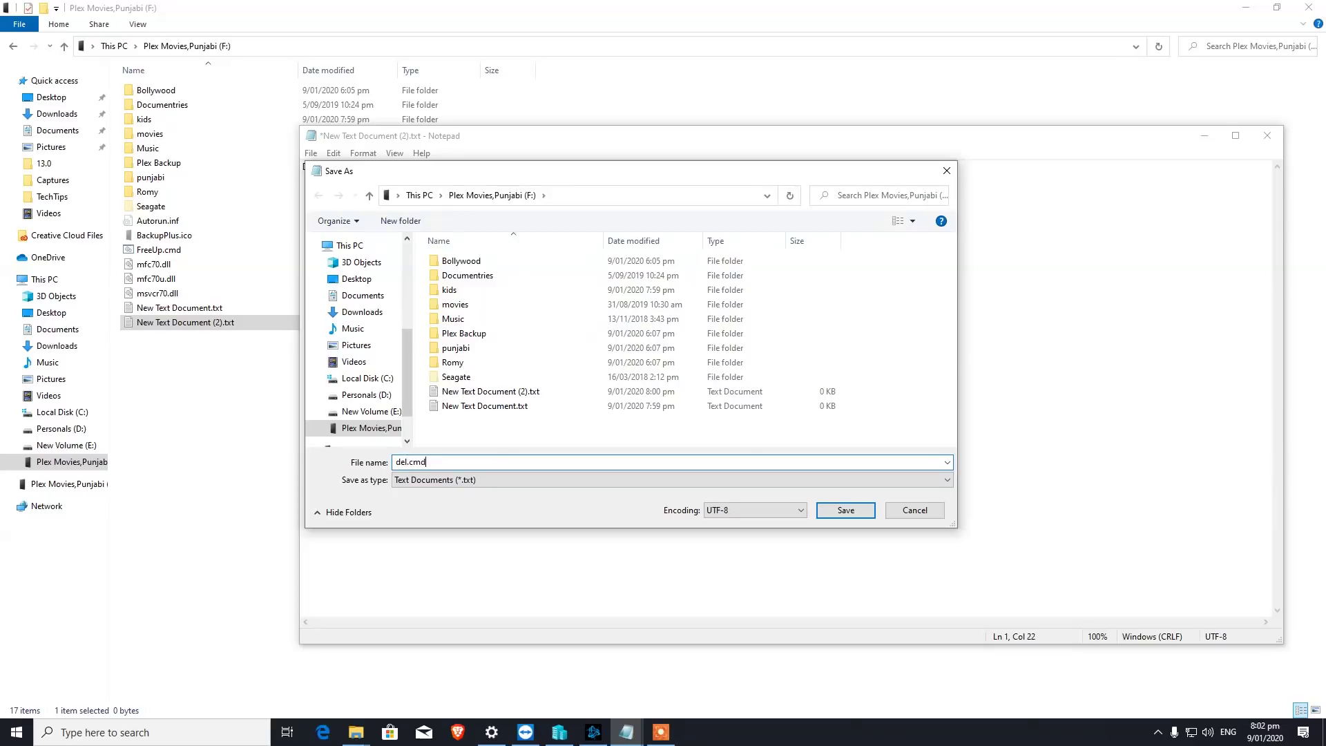
pyautogui.click(845, 510)
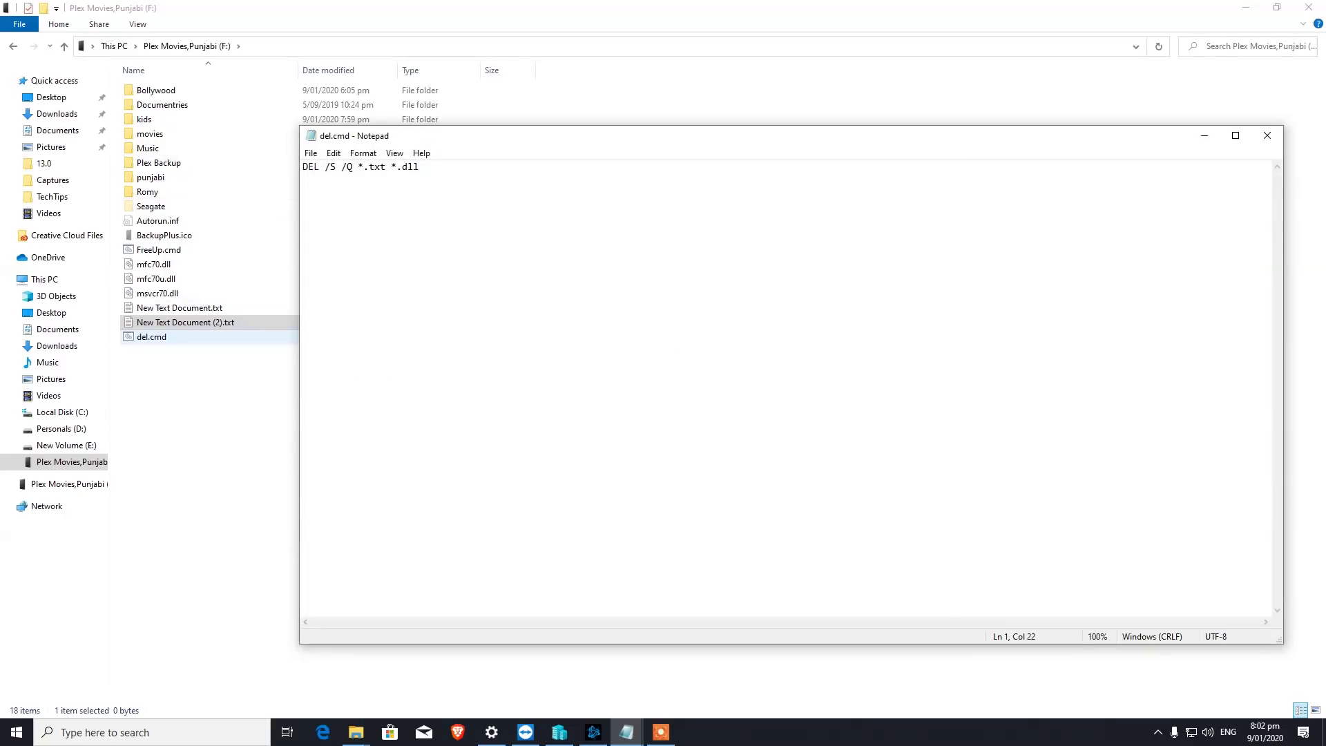
pyautogui.click(1267, 135)
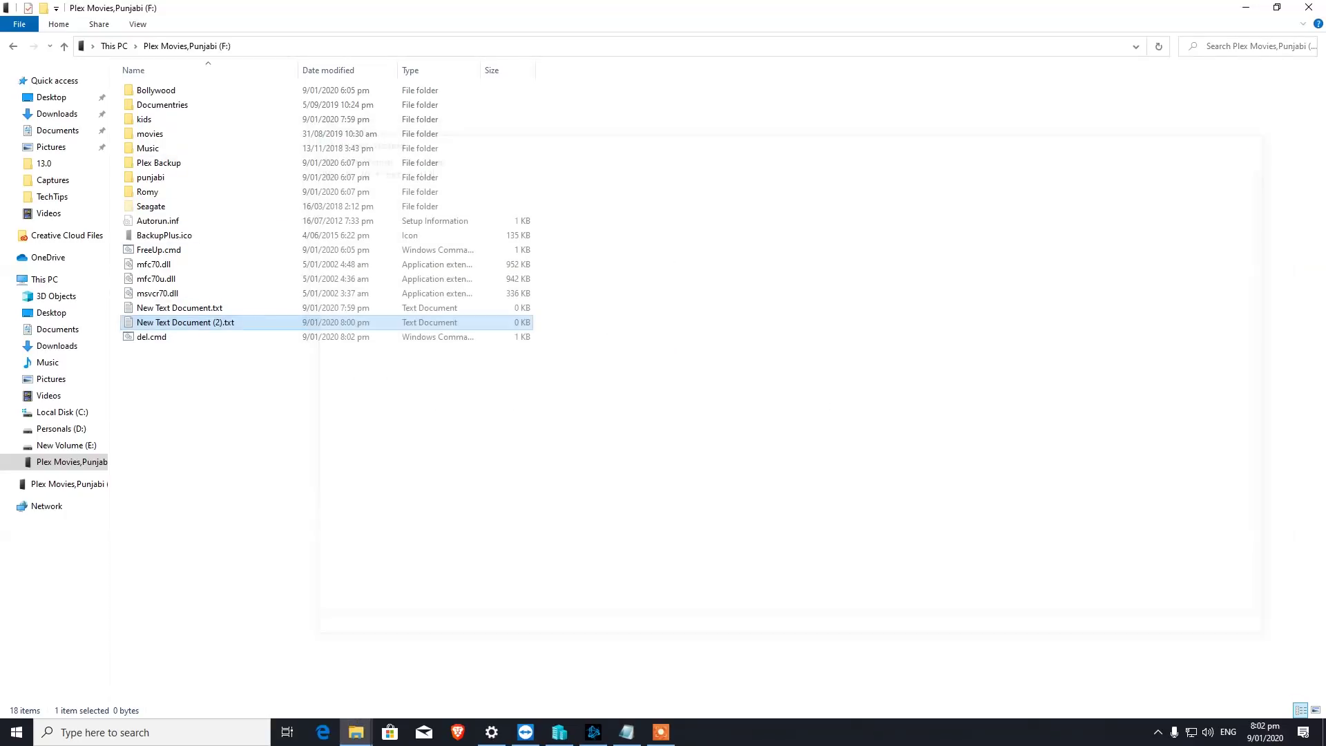
# Run del.cmd to delete the .txt and .dll files across the F: drive, and minimize File Explorer.
pyautogui.rightClick(149, 335)
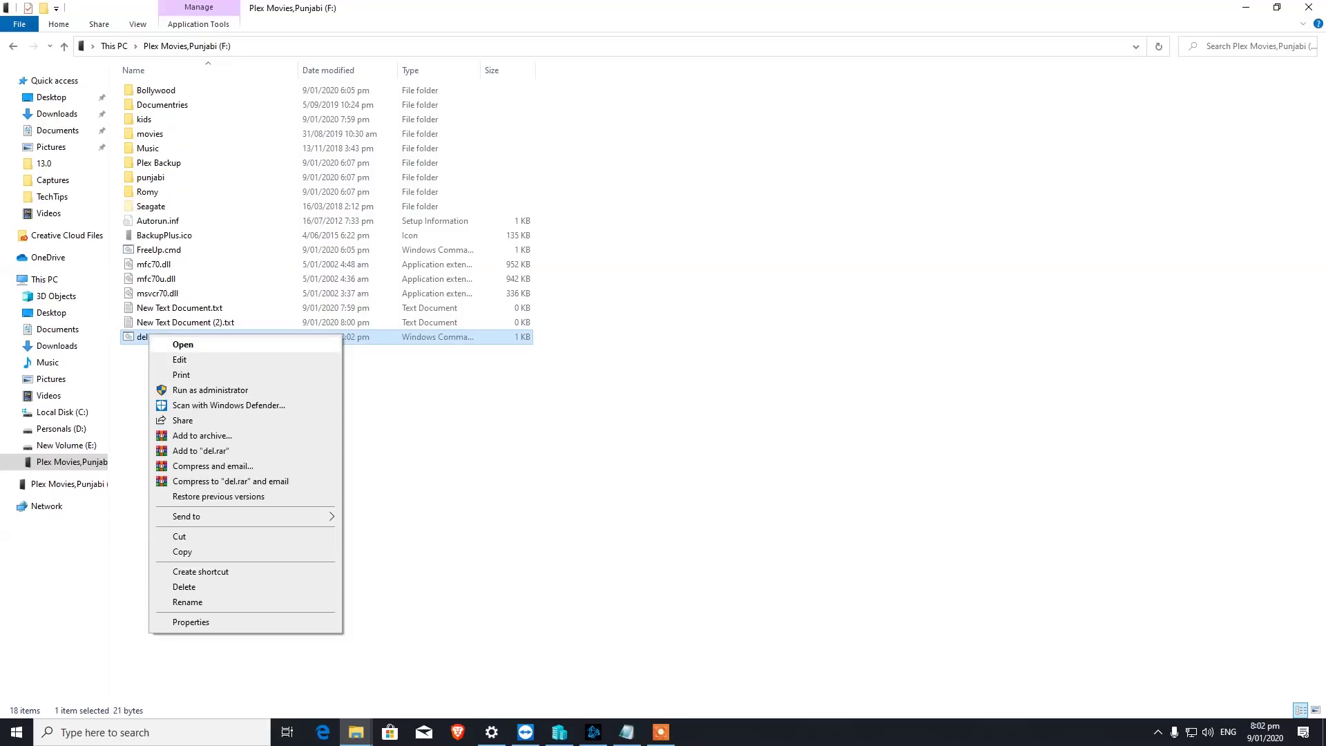
pyautogui.click(183, 344)
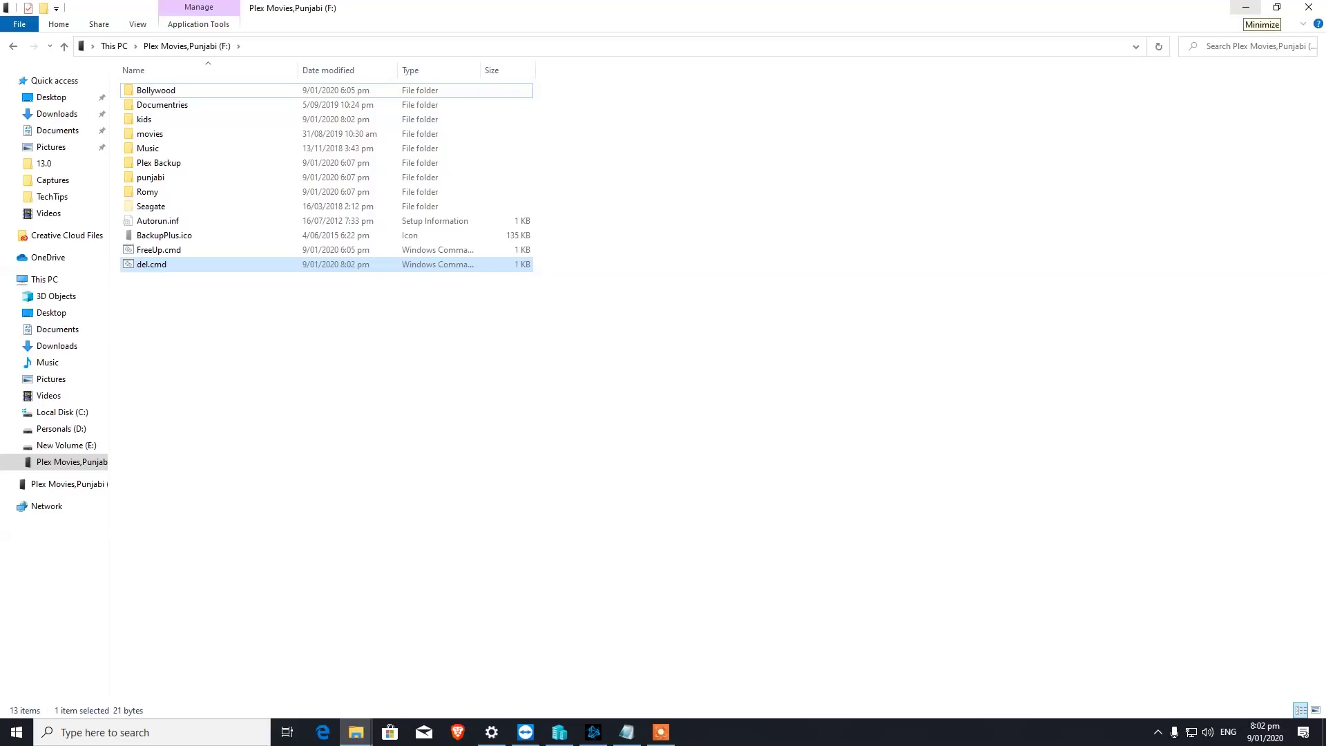
pyautogui.click(1245, 7)
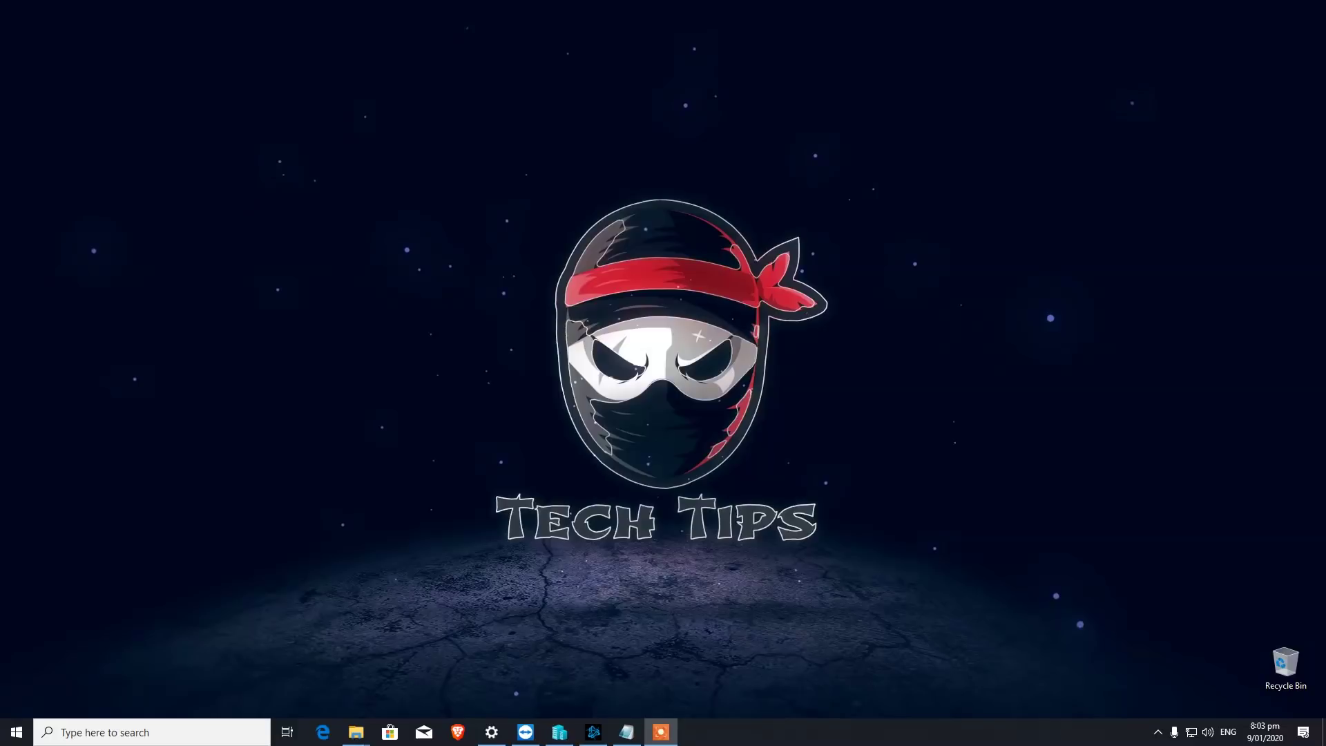
# Open the Turn Windows features on or off dialog, check the Hyper-V entry, and close the dialog.
pyautogui.press('super+s')
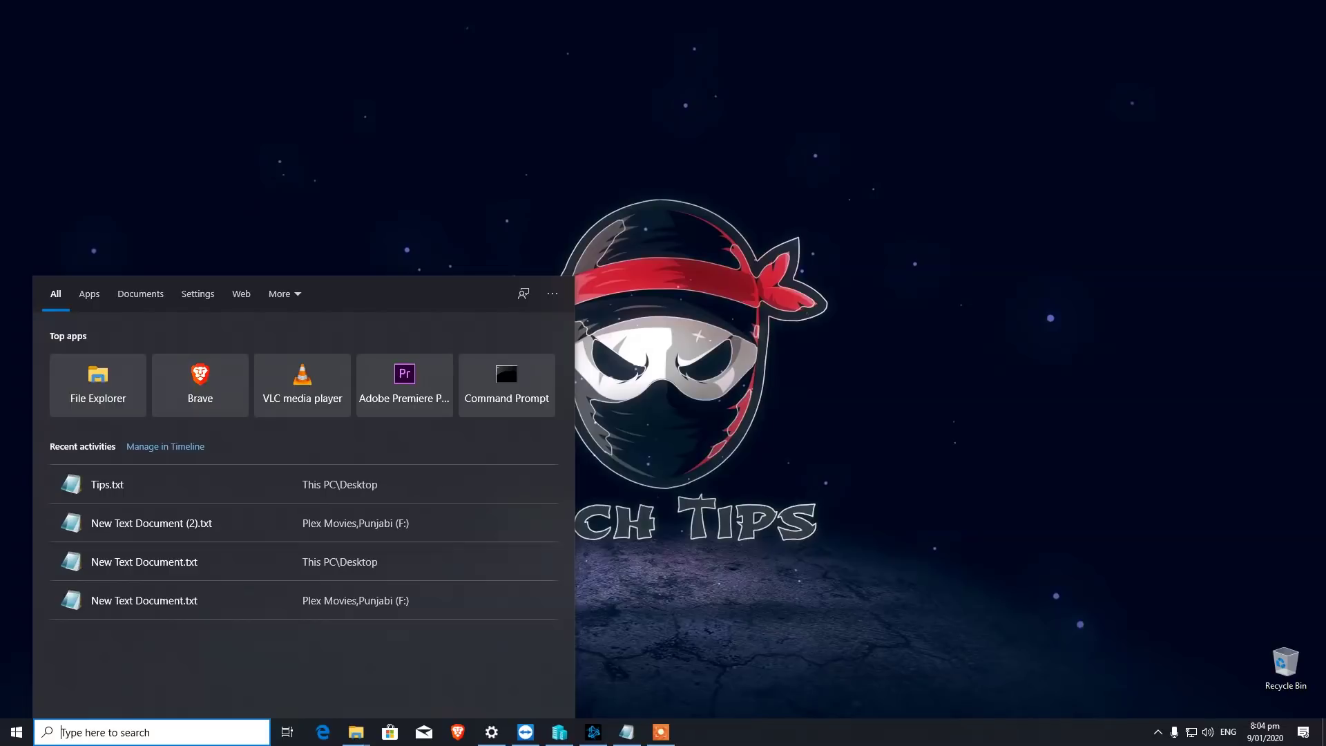
pyautogui.write('tur')
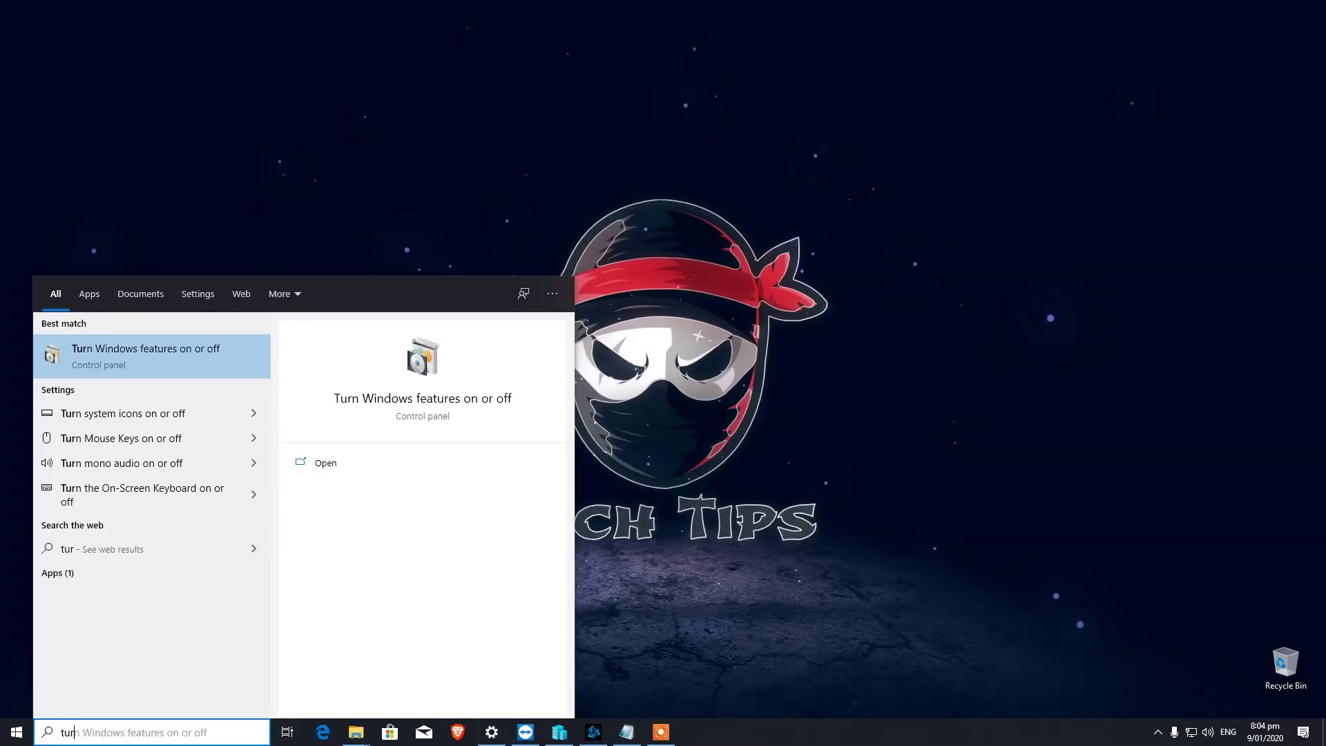
pyautogui.write('n win')
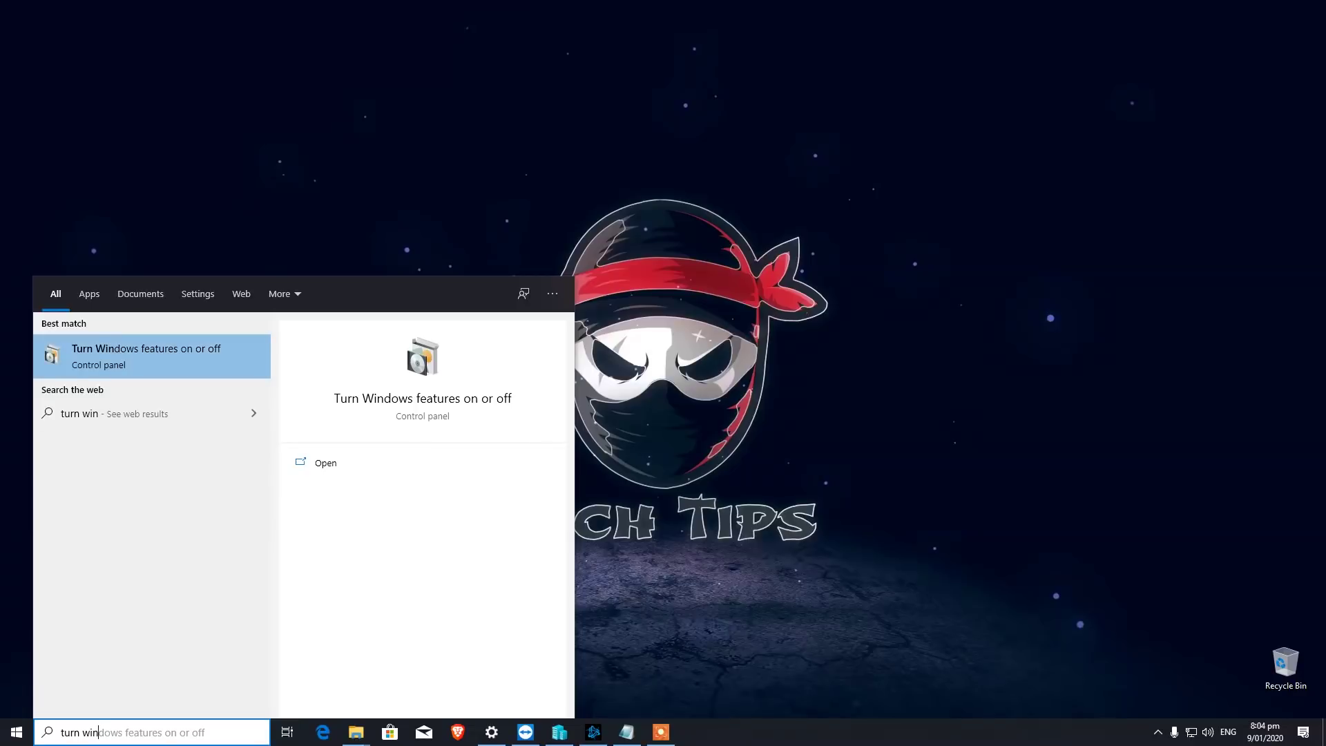
pyautogui.press('Return')
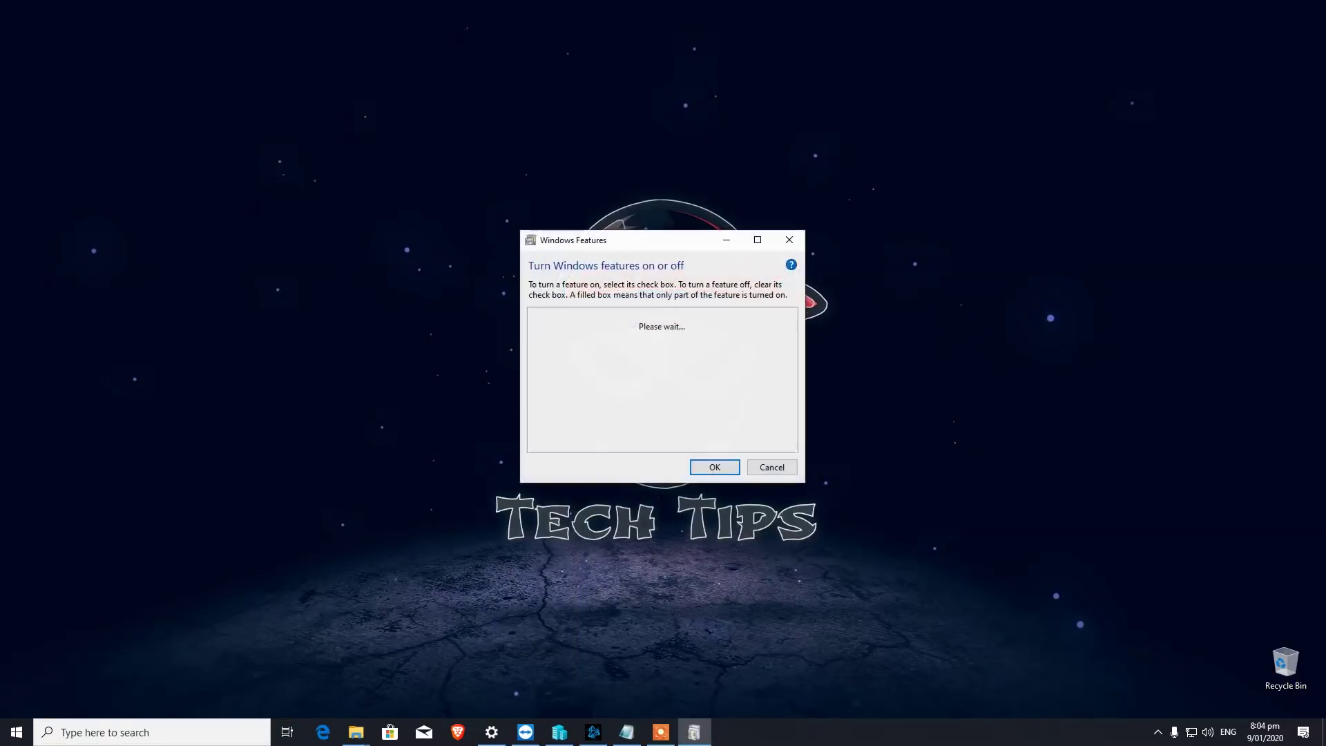
pyautogui.click(547, 400)
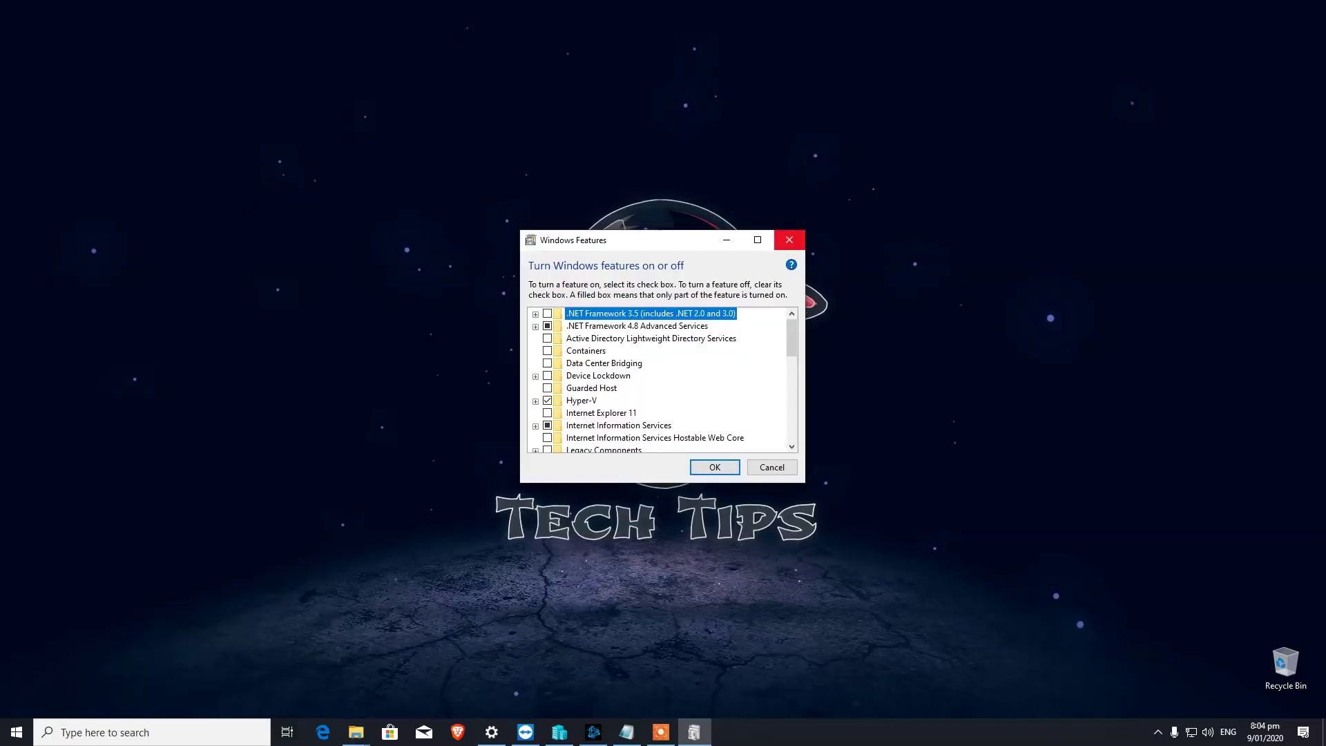
pyautogui.click(788, 239)
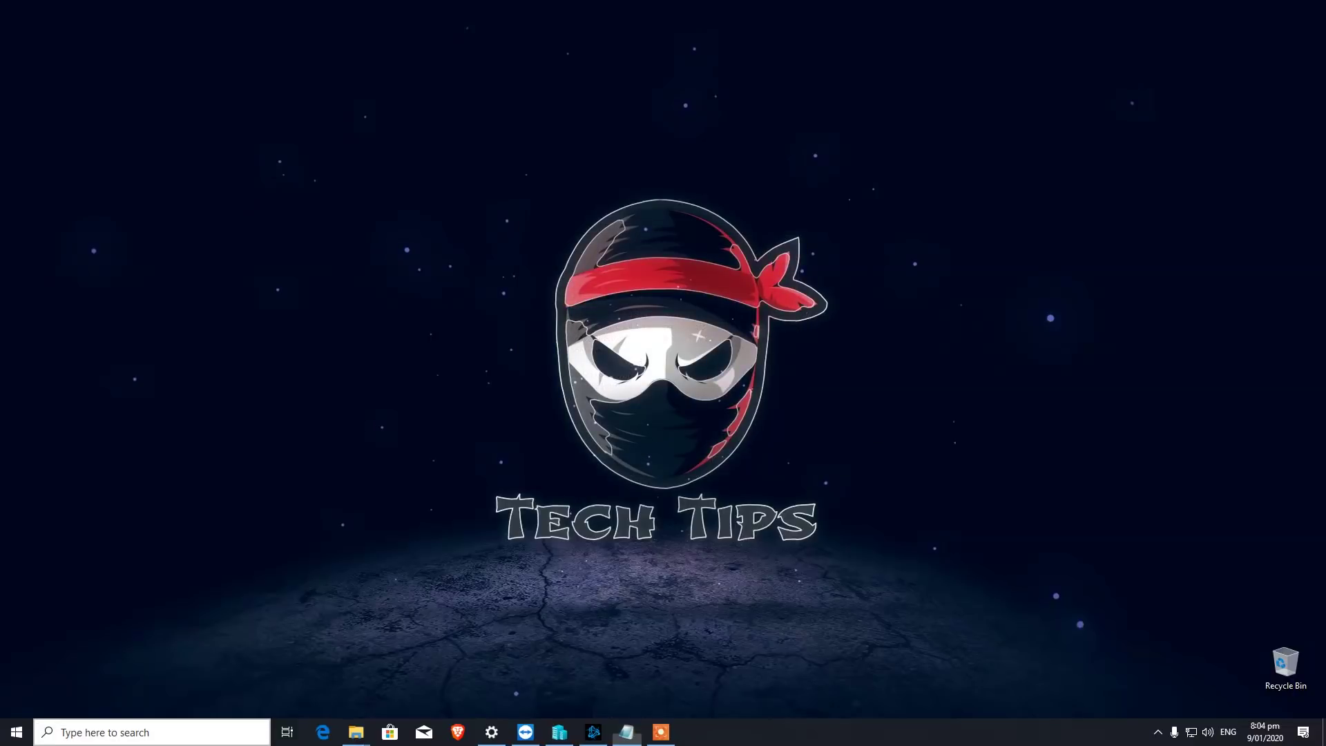
# Find and open Hyper-V Manager through Windows search to view it, and close it again.
pyautogui.click(152, 732)
pyautogui.write('hyper')
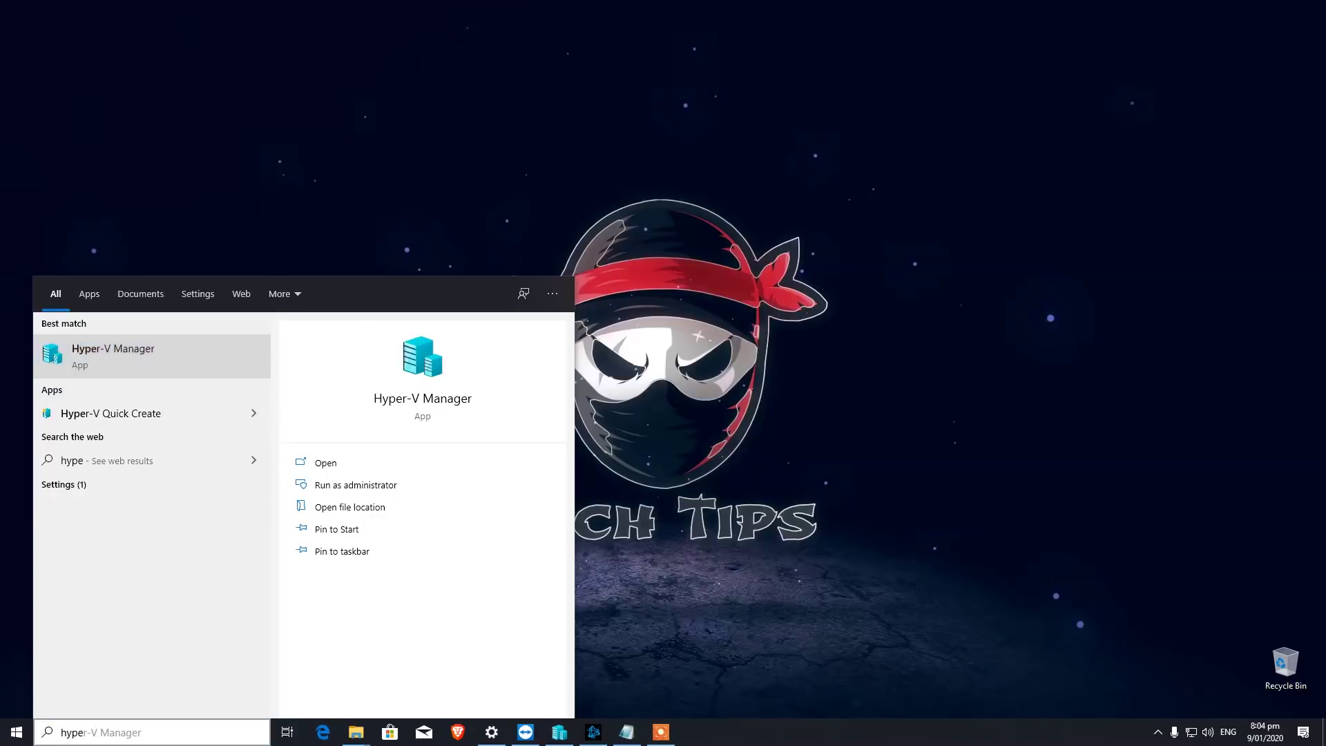
pyautogui.click(113, 355)
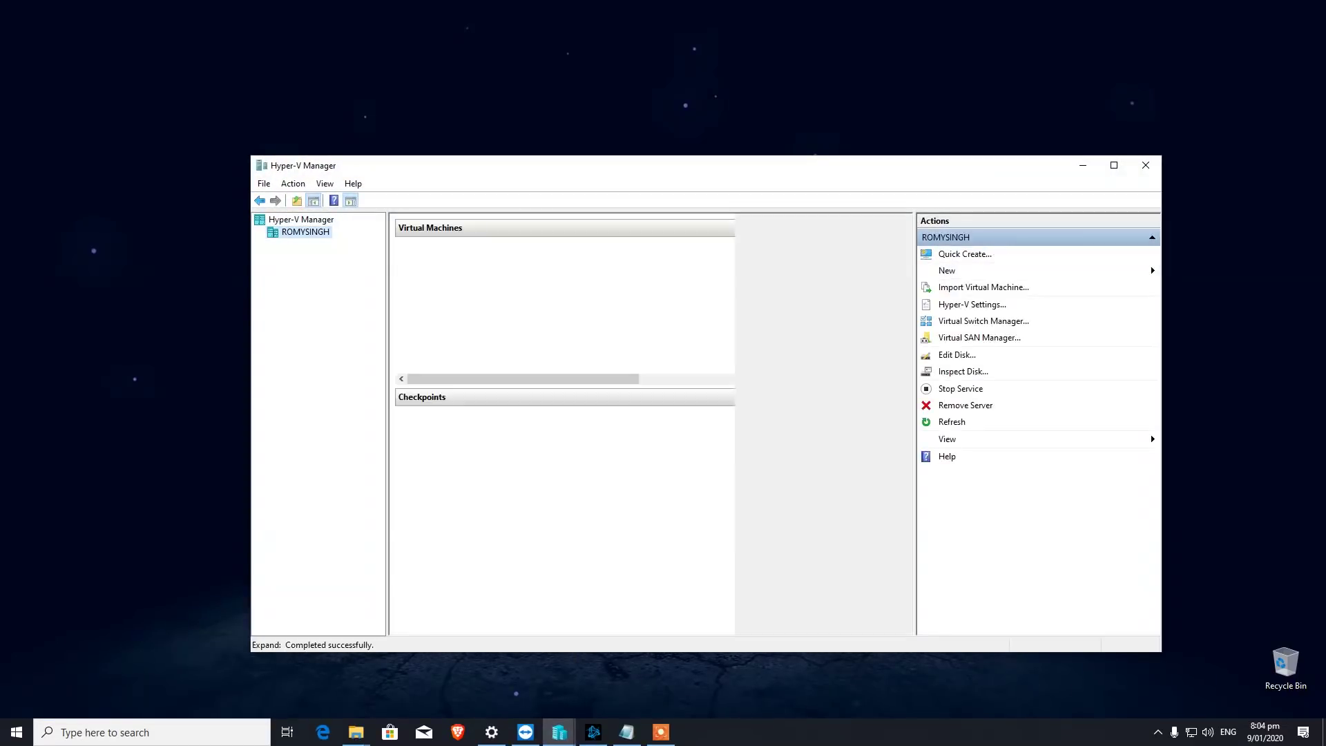
pyautogui.click(1145, 163)
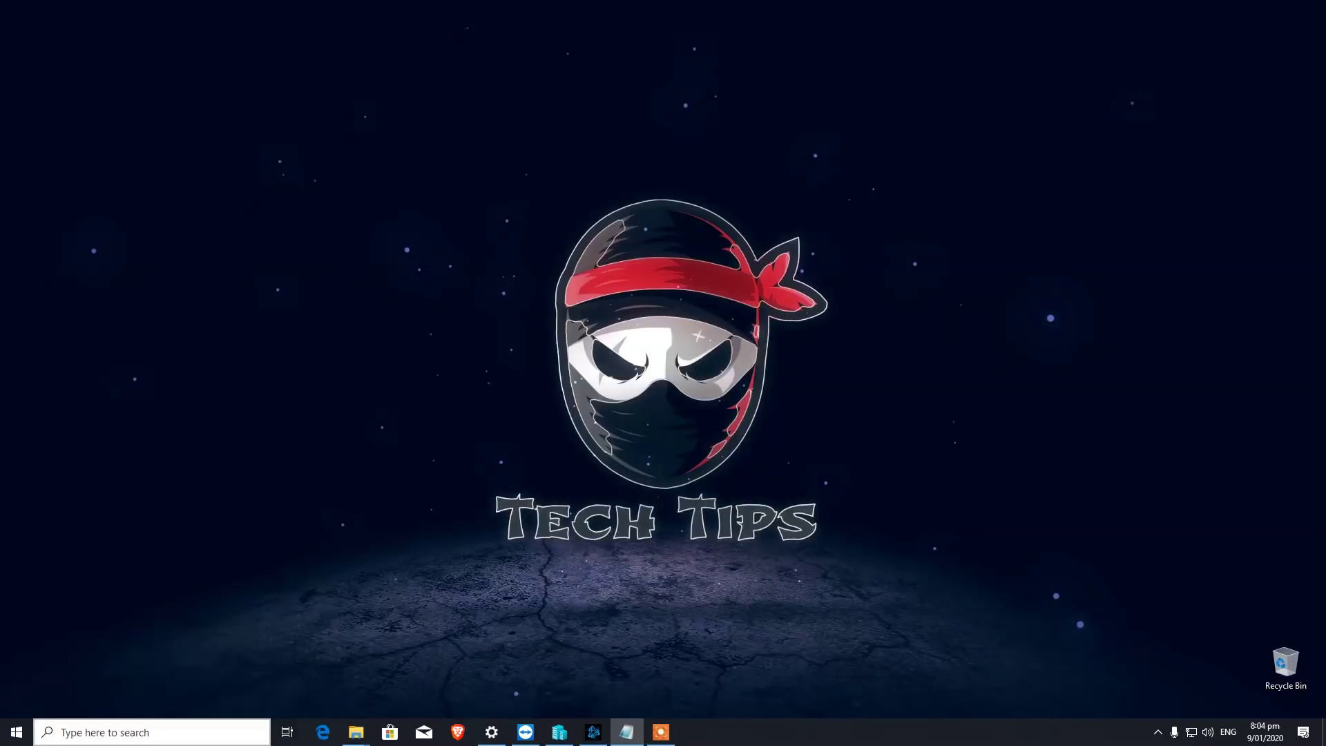
# Search Windows for "restore" and open the Create a restore point settings.
pyautogui.click(138, 732)
pyautogui.write('rest')
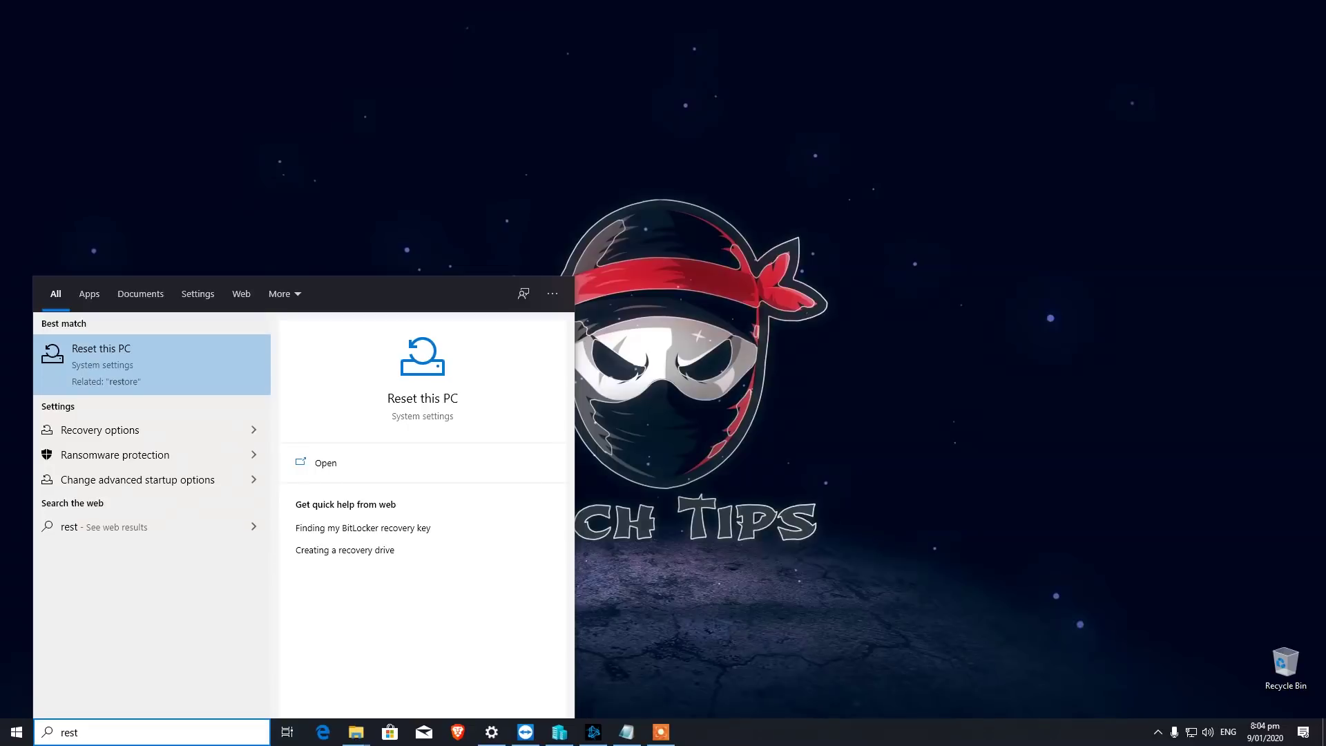
pyautogui.write('ore')
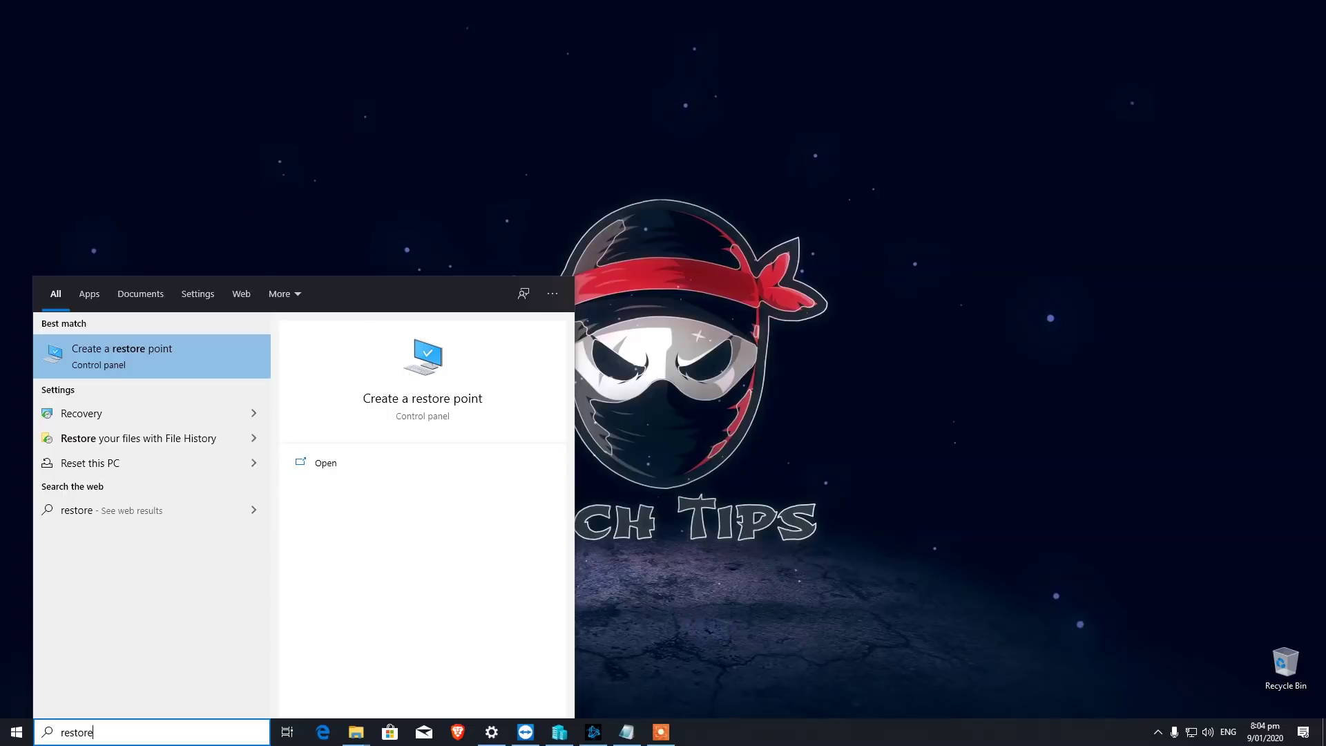
pyautogui.press('Return')
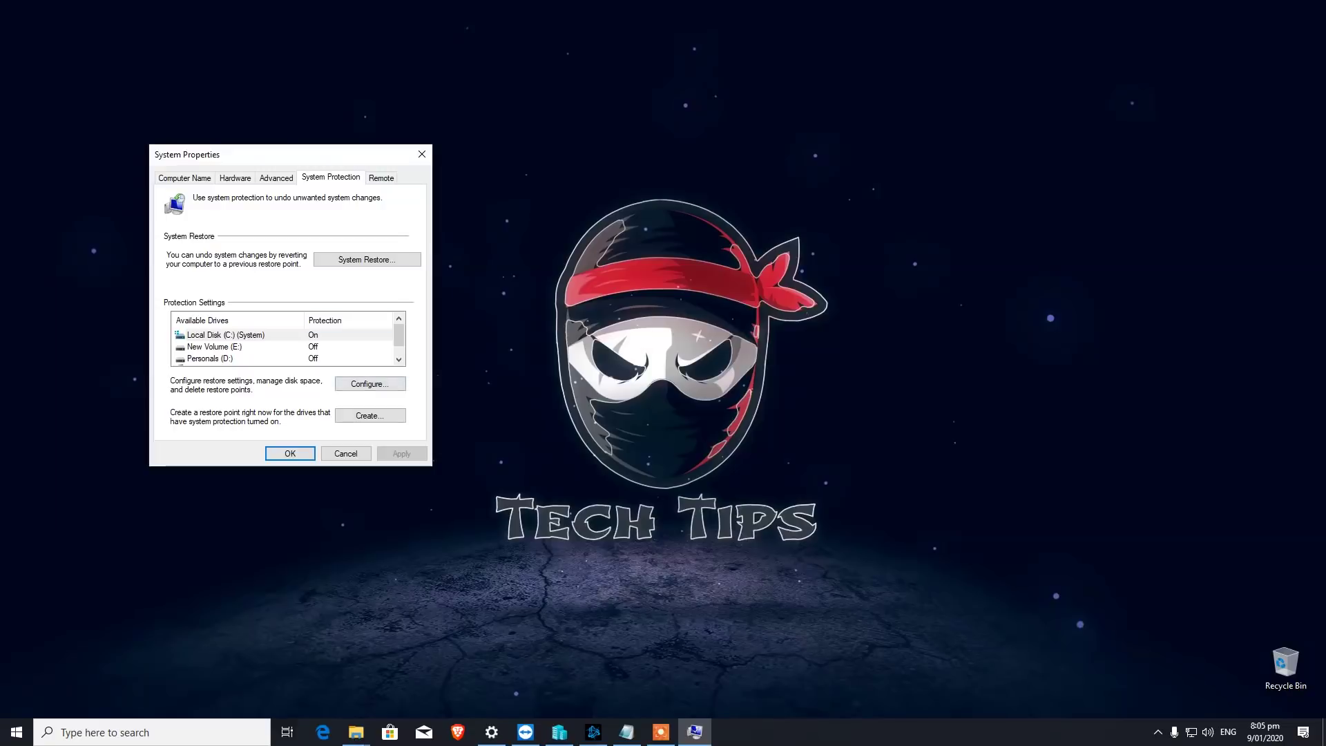
# Select the C: drive, view the dialog for creating a restore point, and close it together with System Properties.
pyautogui.click(225, 334)
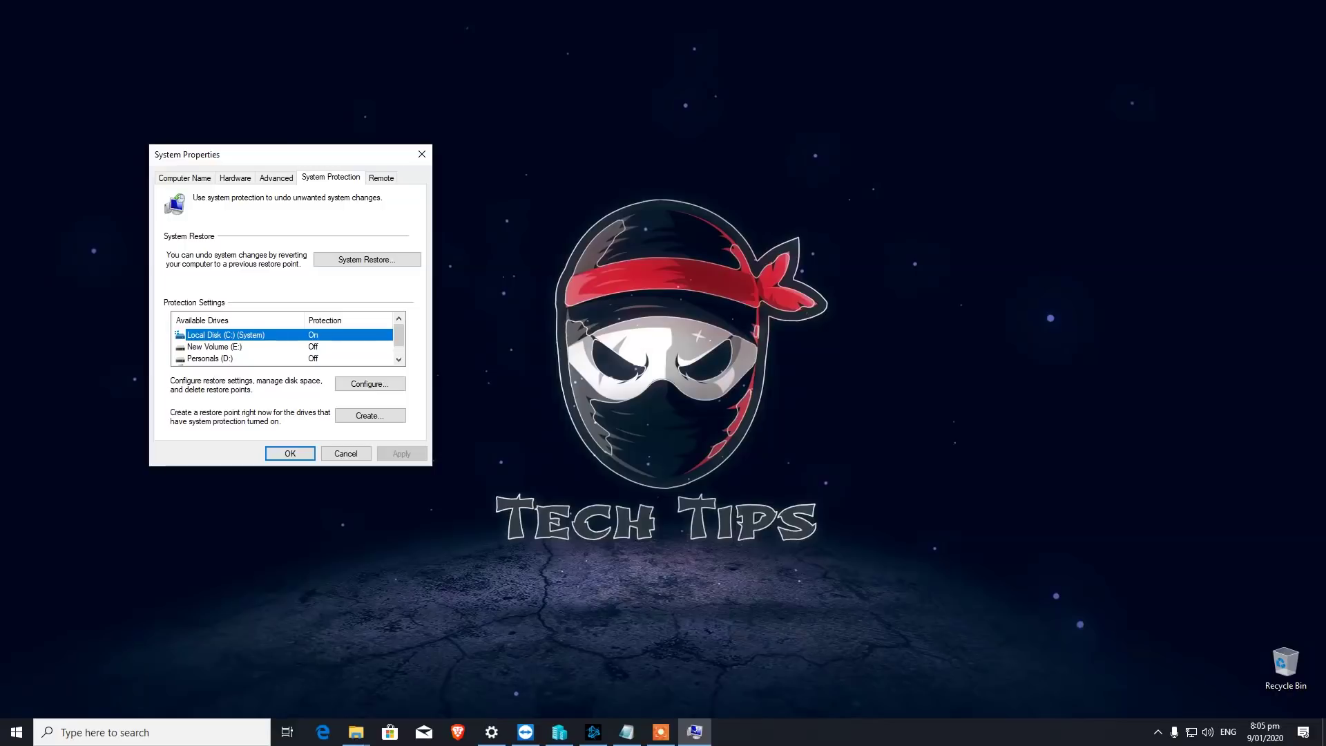
pyautogui.click(370, 415)
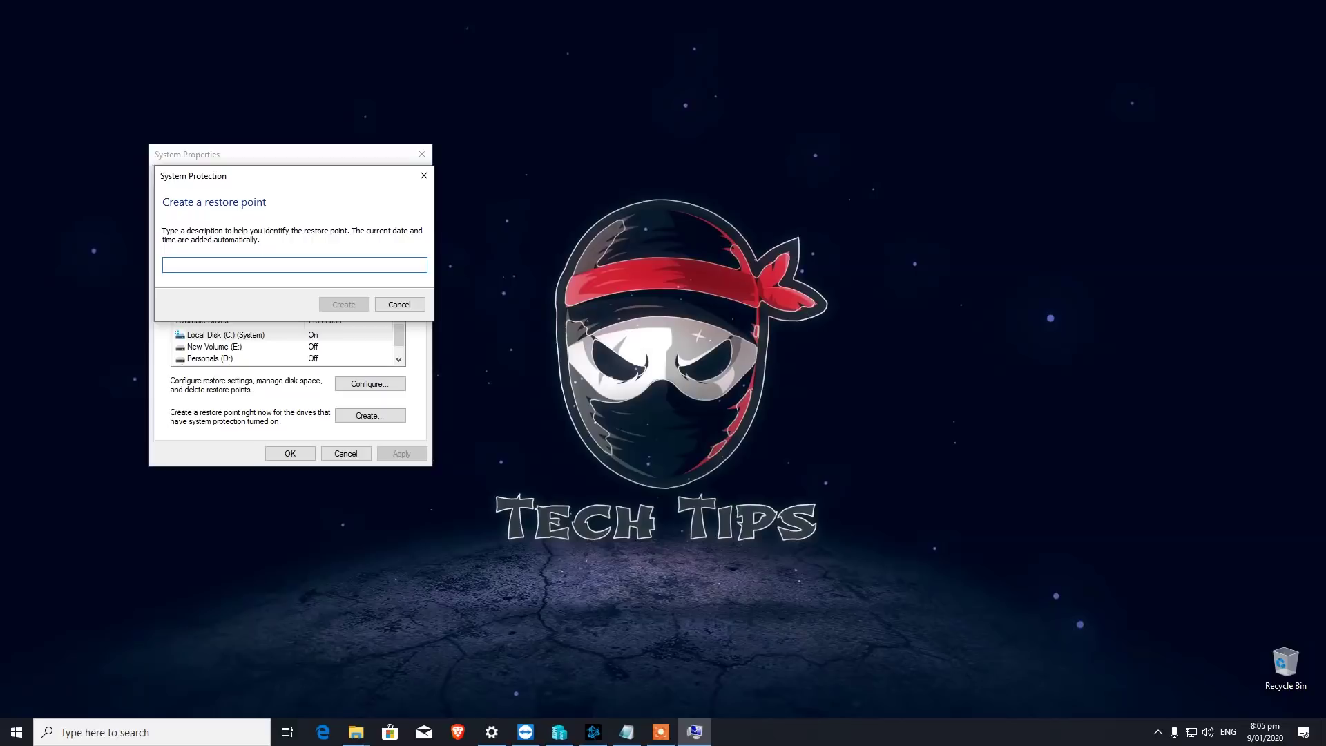
pyautogui.click(424, 175)
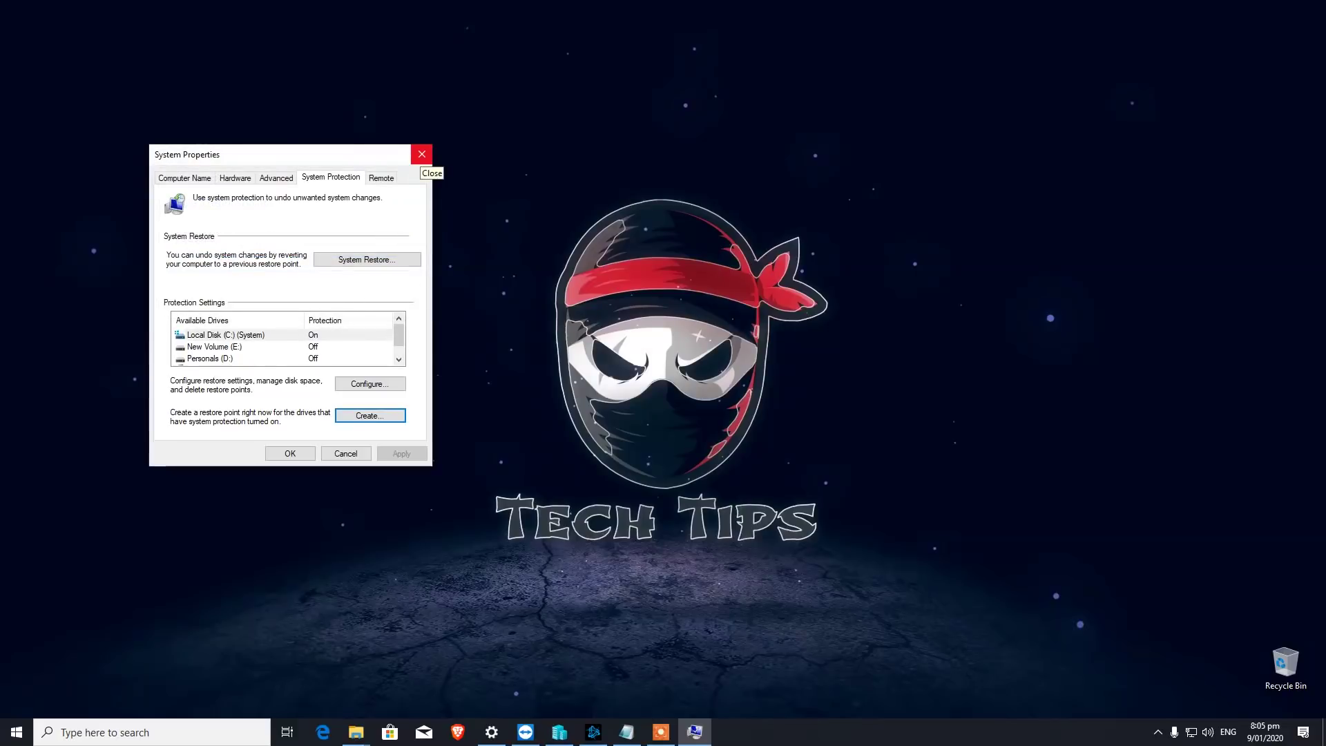
pyautogui.click(421, 153)
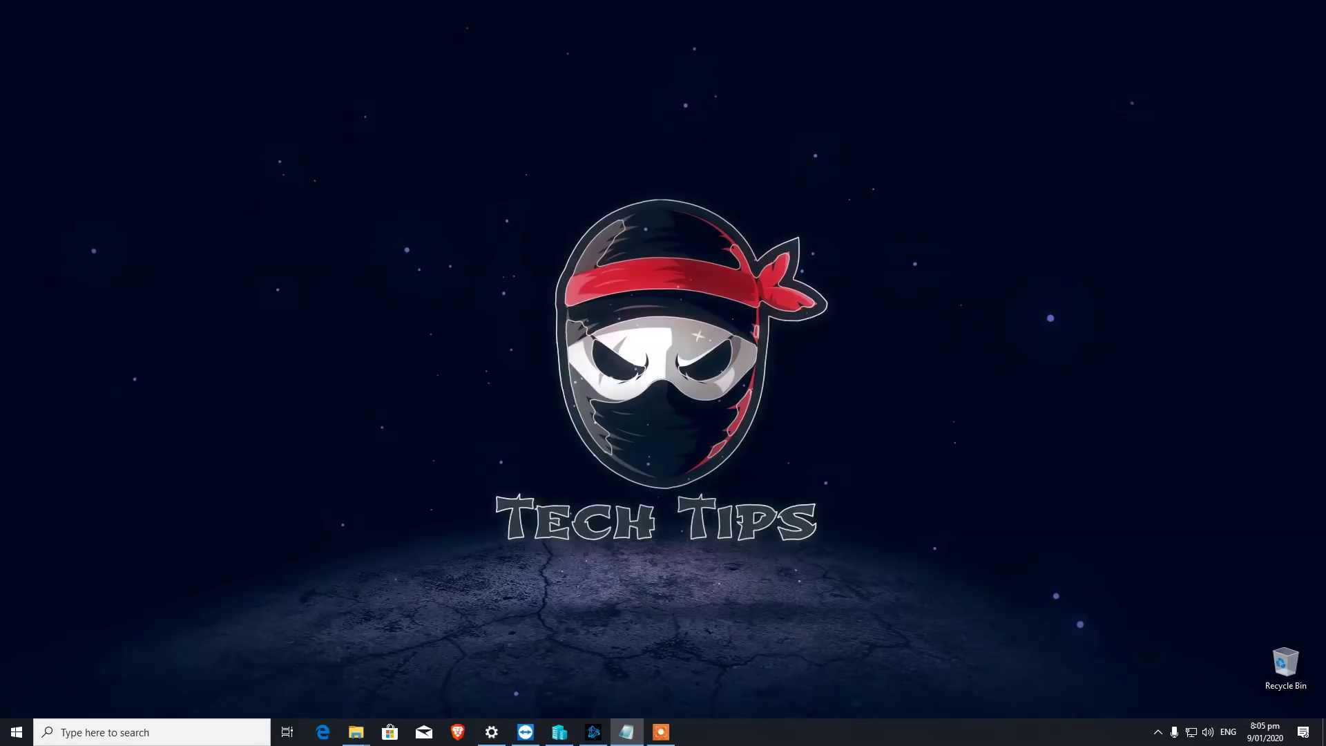
# Try to activate the administrator account by running "net user administrator /active:yes" in a standard Command Prompt, and close the window.
pyautogui.press('super+s')
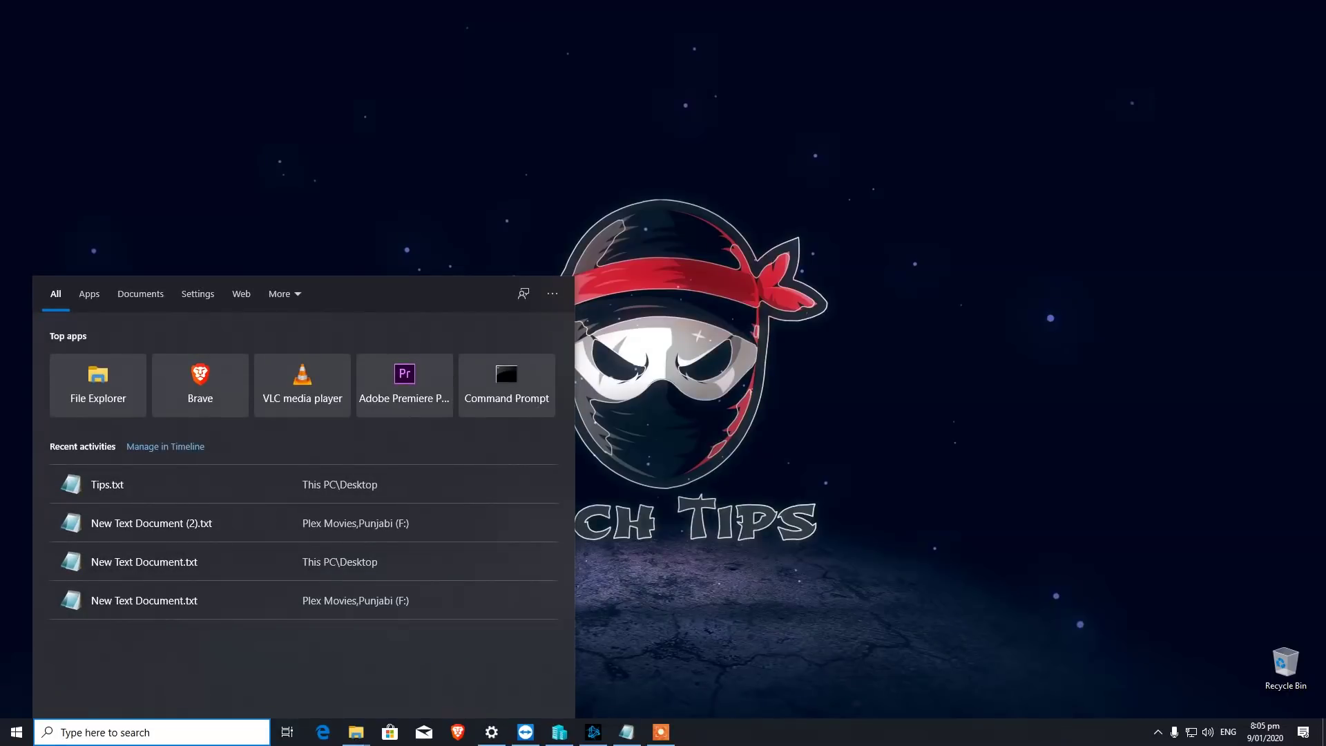
pyautogui.write('c')
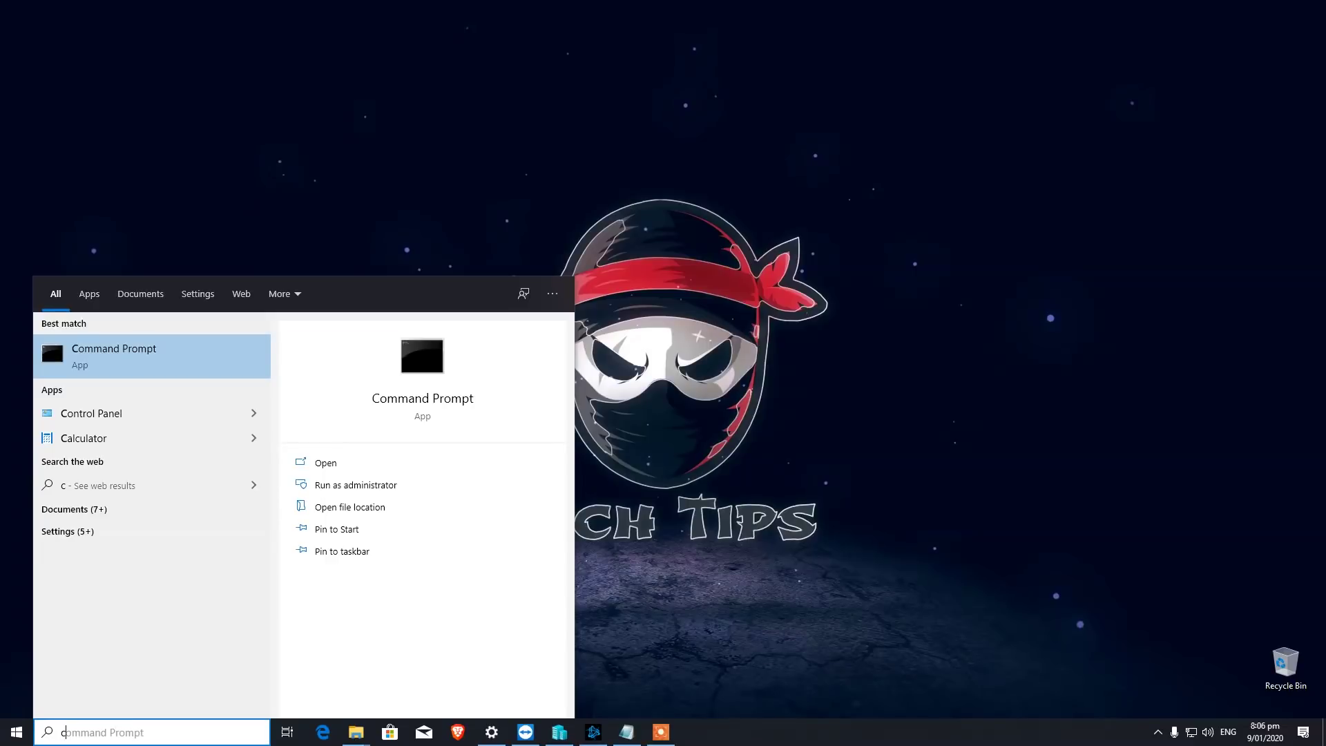
pyautogui.press('Return')
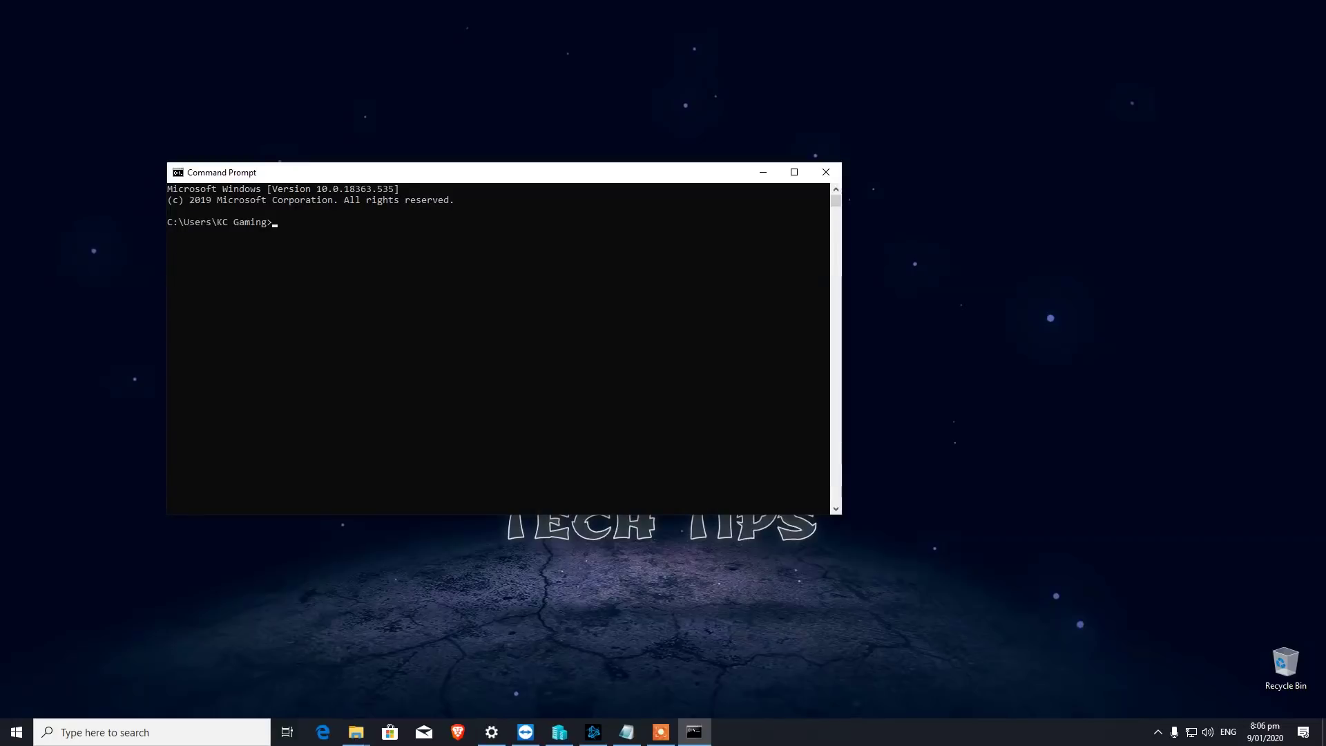
pyautogui.write('net user administrator /act')
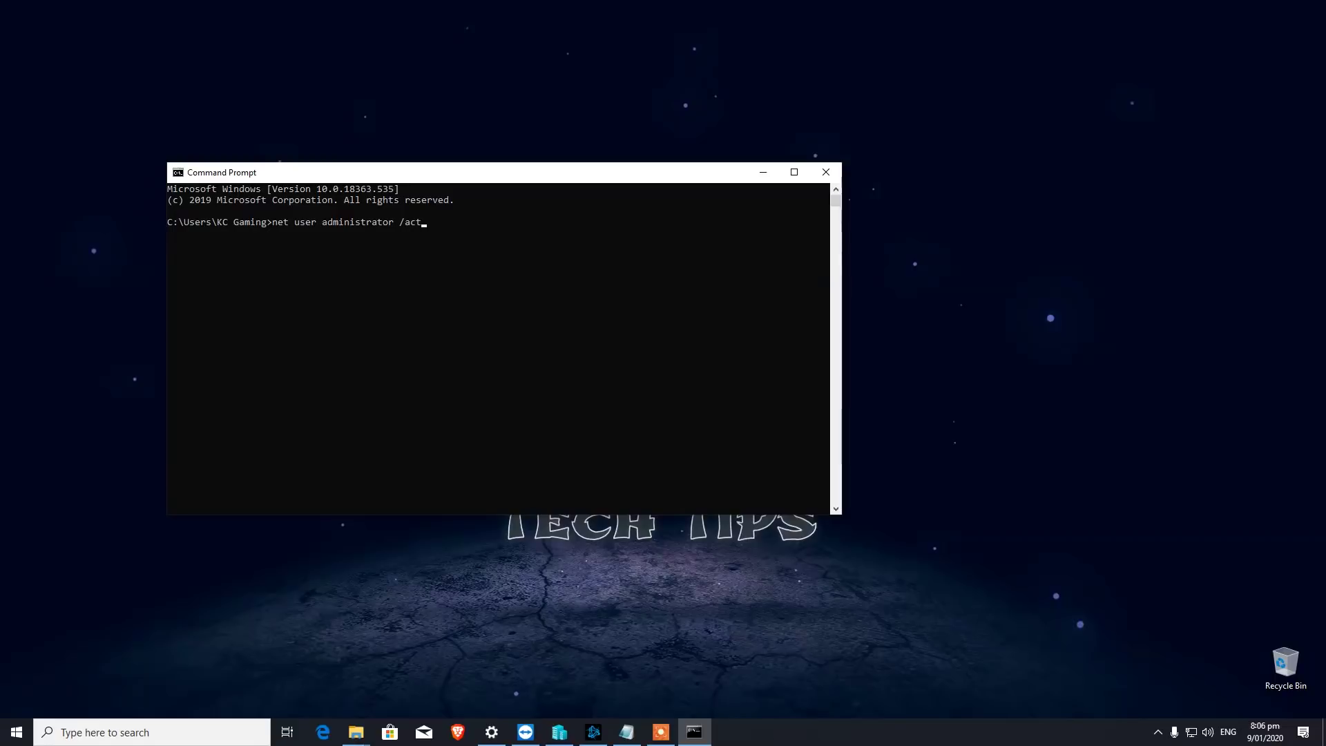
pyautogui.write('ive:yes')
pyautogui.press('Return')
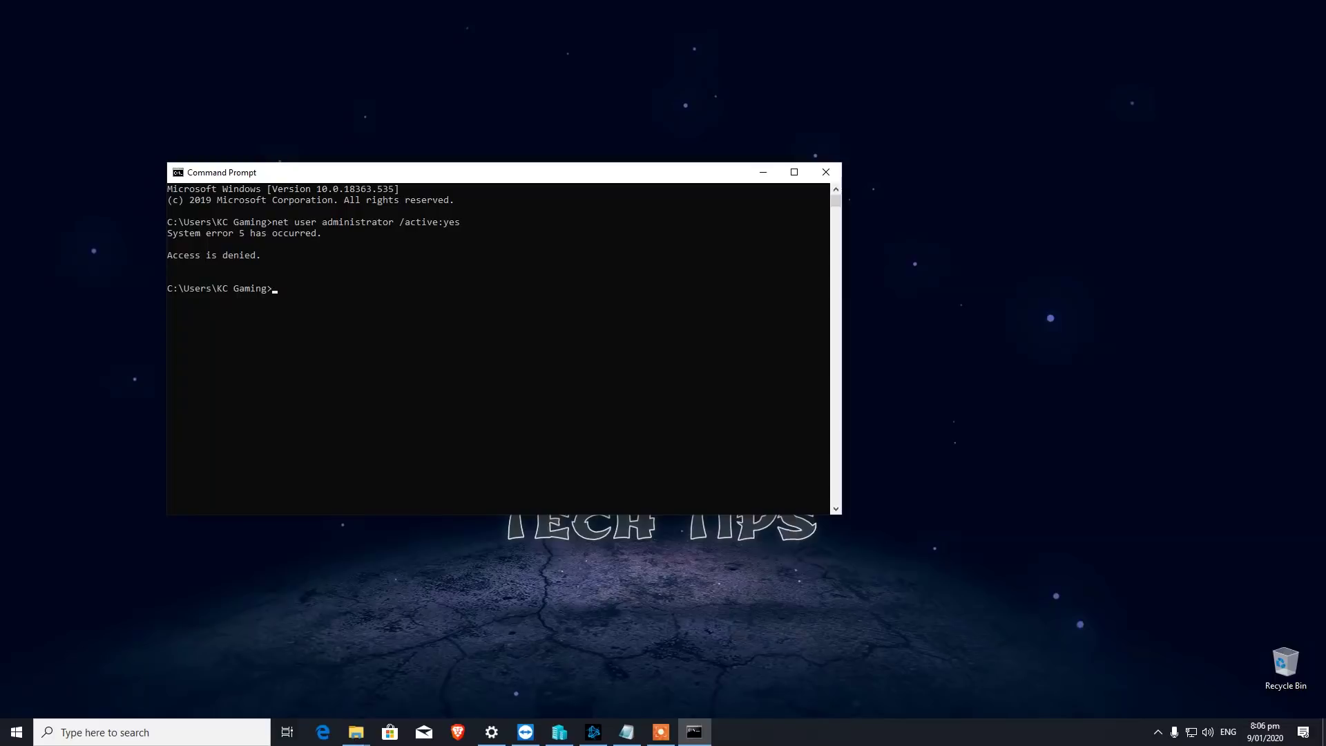
pyautogui.click(825, 172)
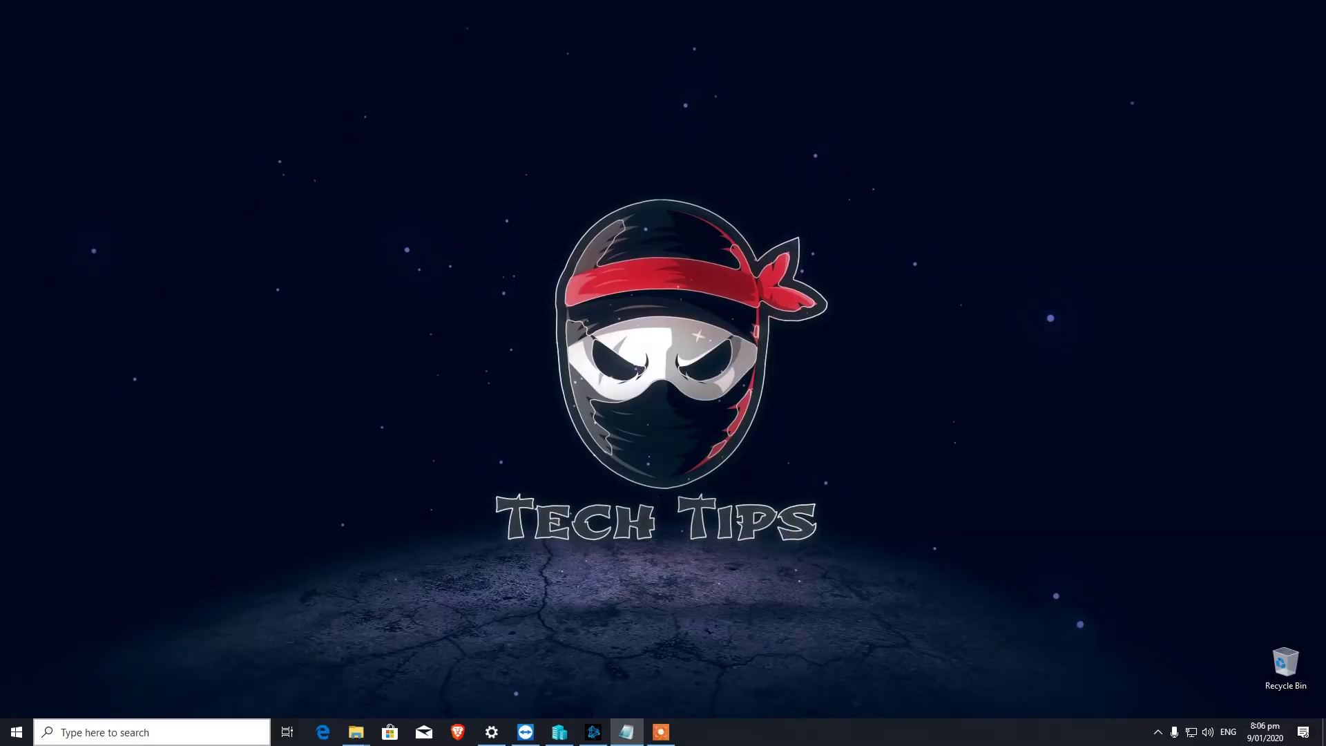
# Search Windows for Command Prompt and run it as administrator.
pyautogui.press('super+s')
pyautogui.write('cm')
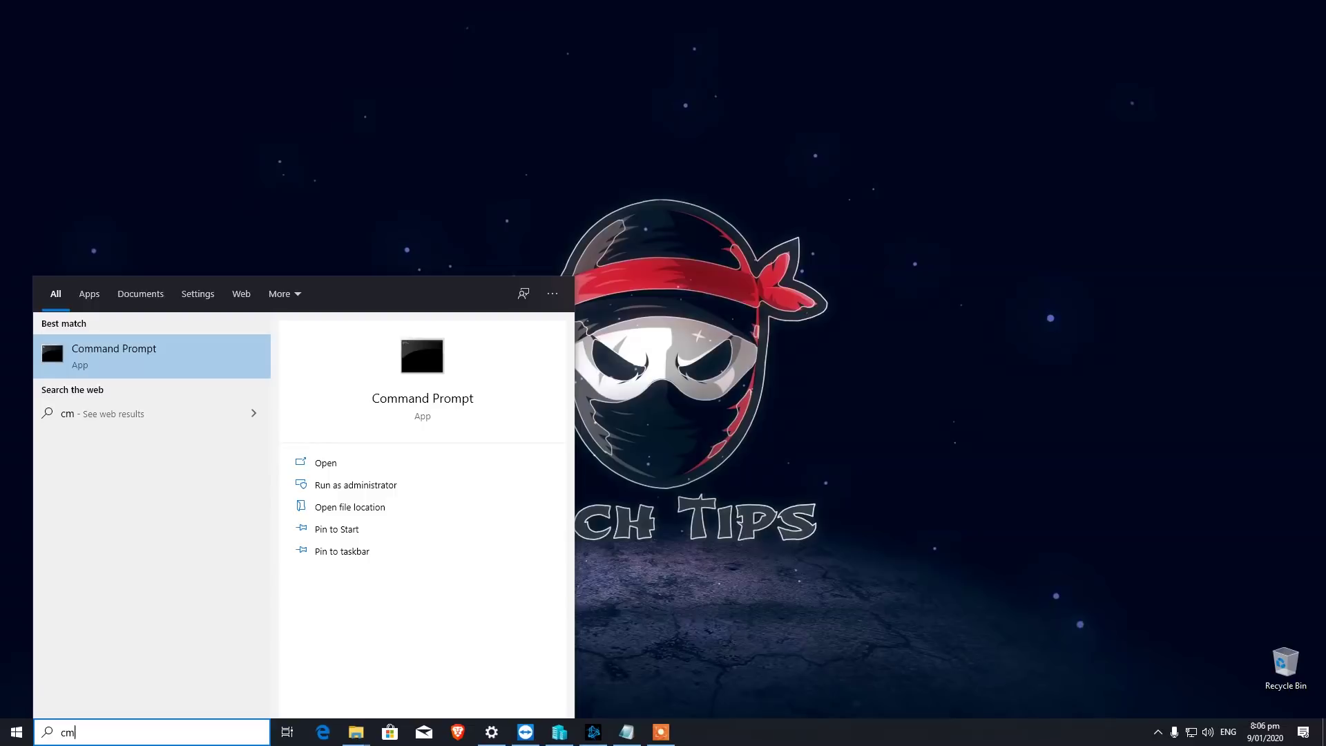
pyautogui.rightClick(132, 339)
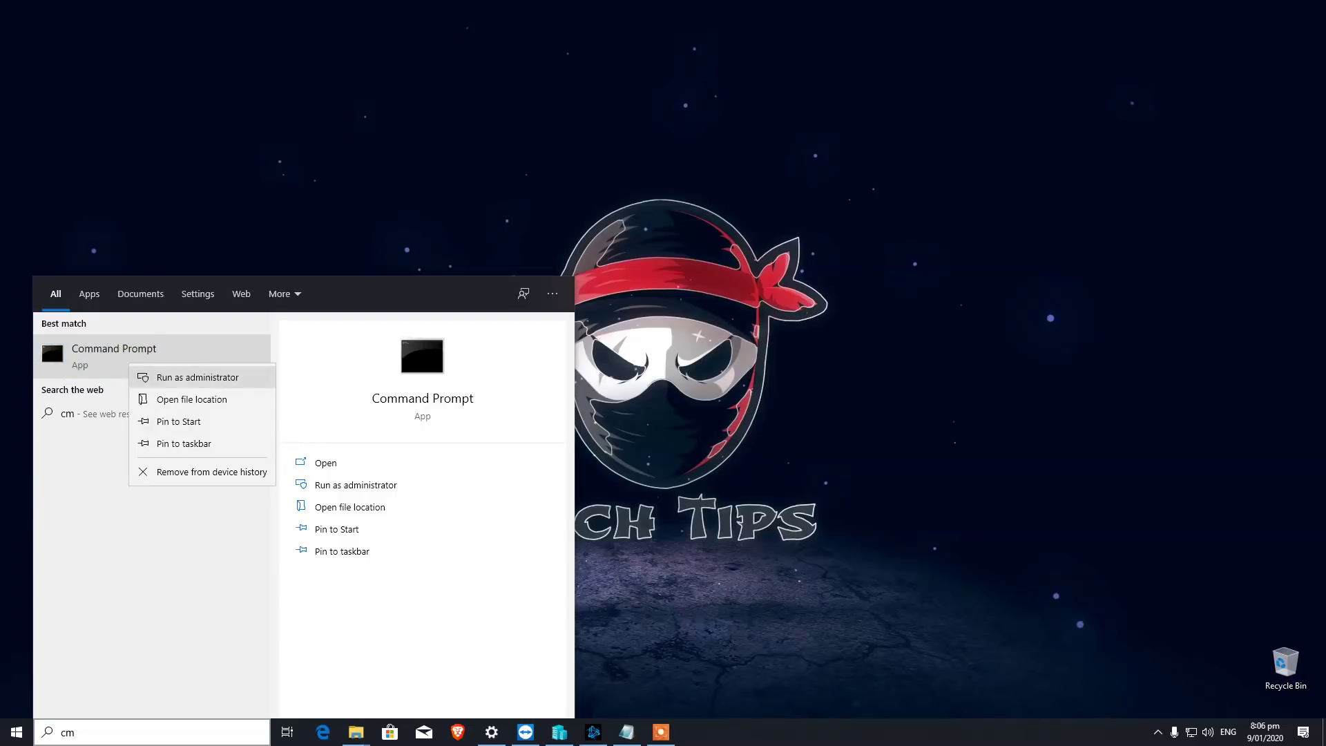
pyautogui.click(155, 344)
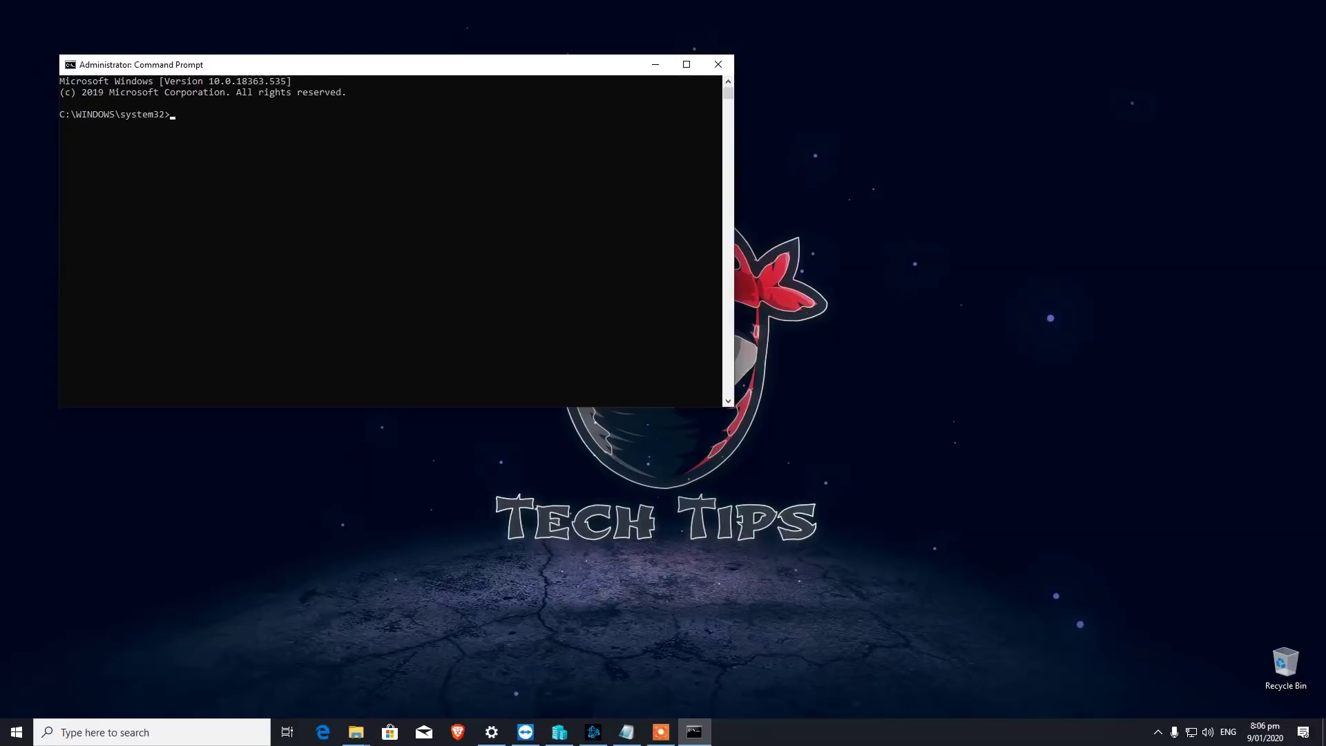
# Activate the built-in administrator account with "net user administrator /active:yes" and close the elevated Command Prompt.
pyautogui.write('net user a')
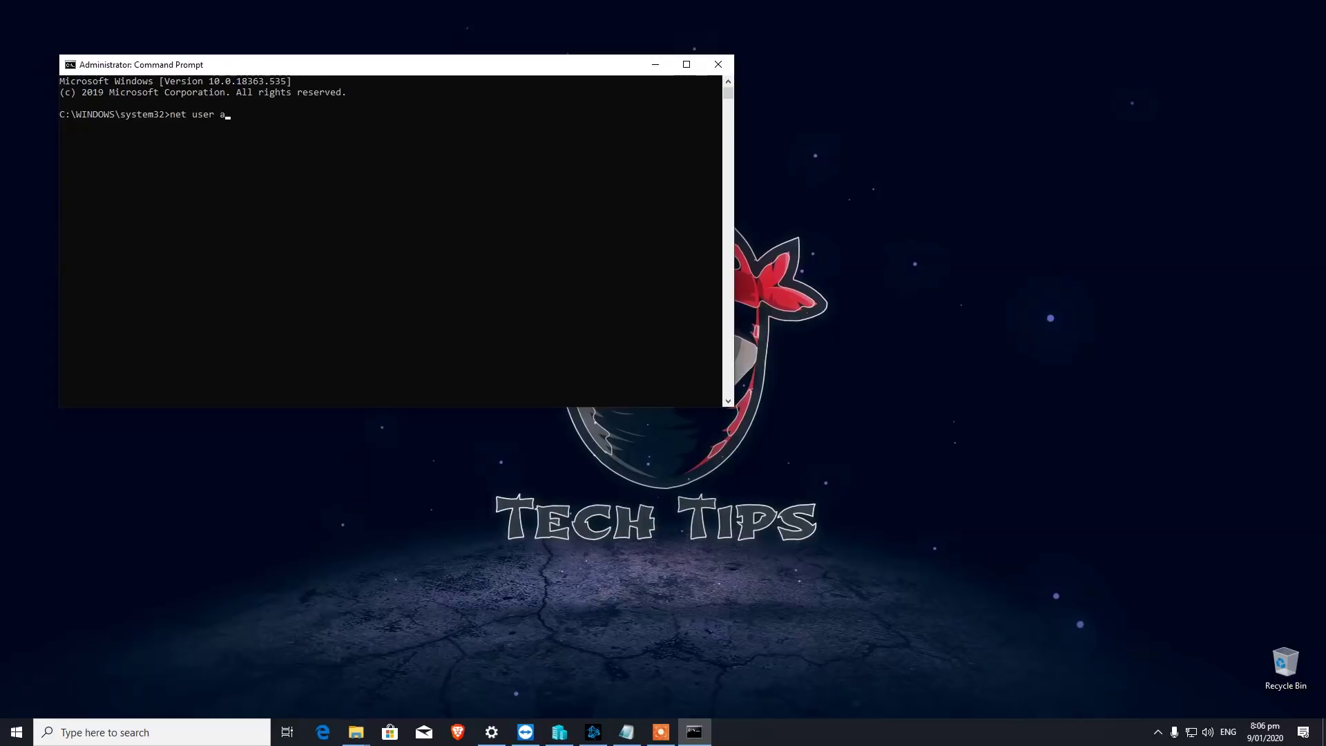
pyautogui.write('dminist')
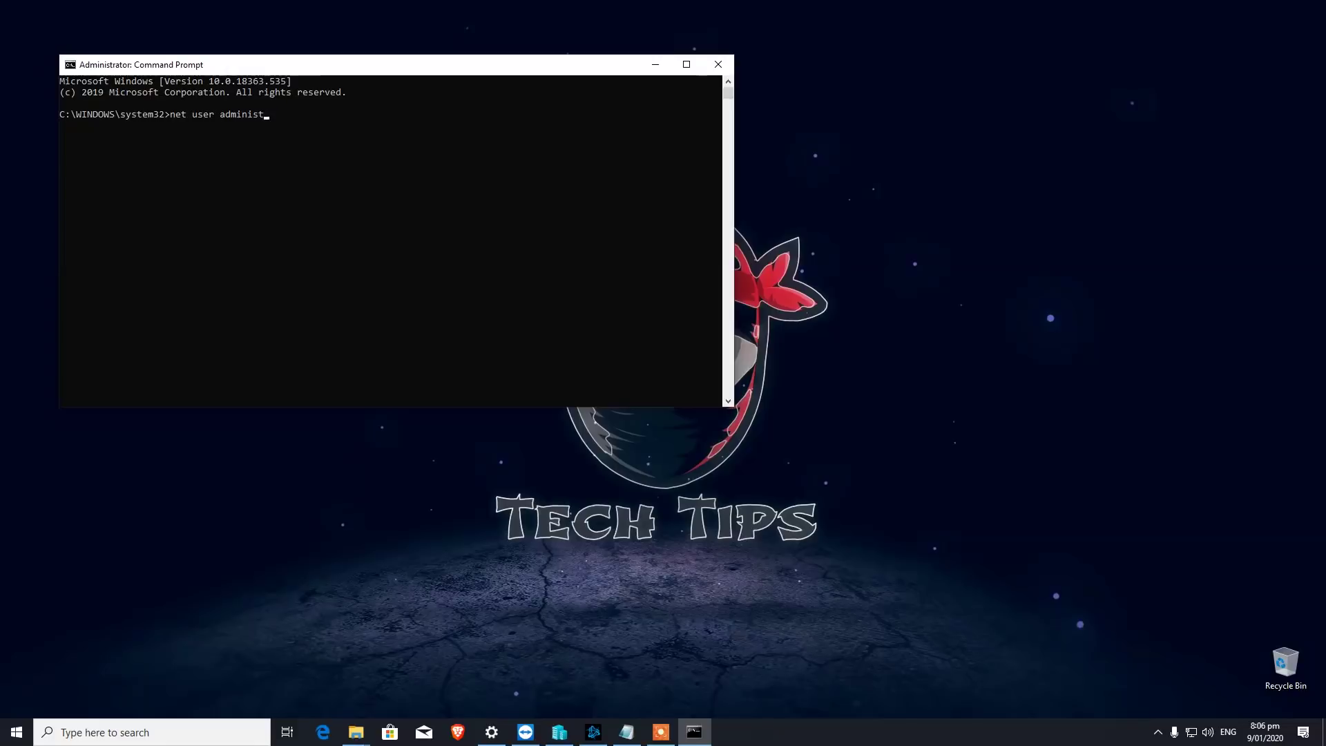
pyautogui.write('trator /active:yes')
pyautogui.press('Return')
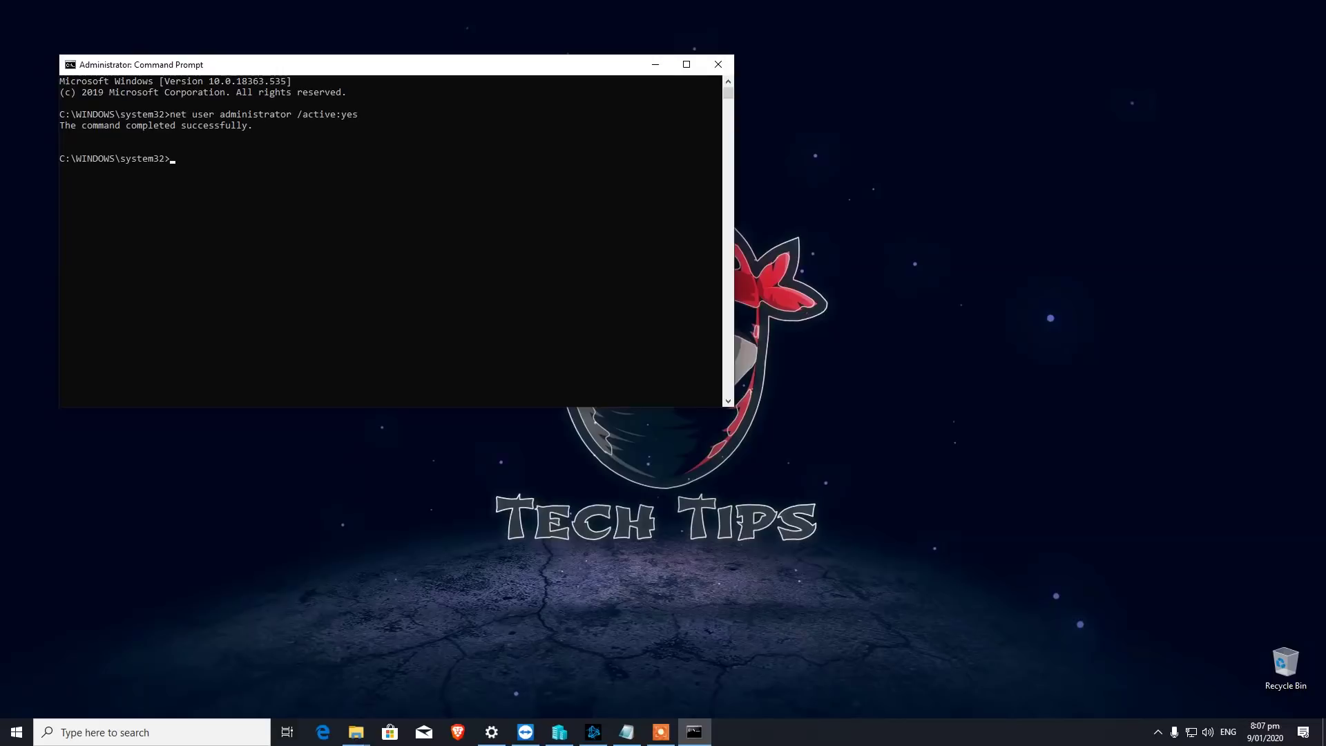
pyautogui.hotkey('alt', 'Tab')
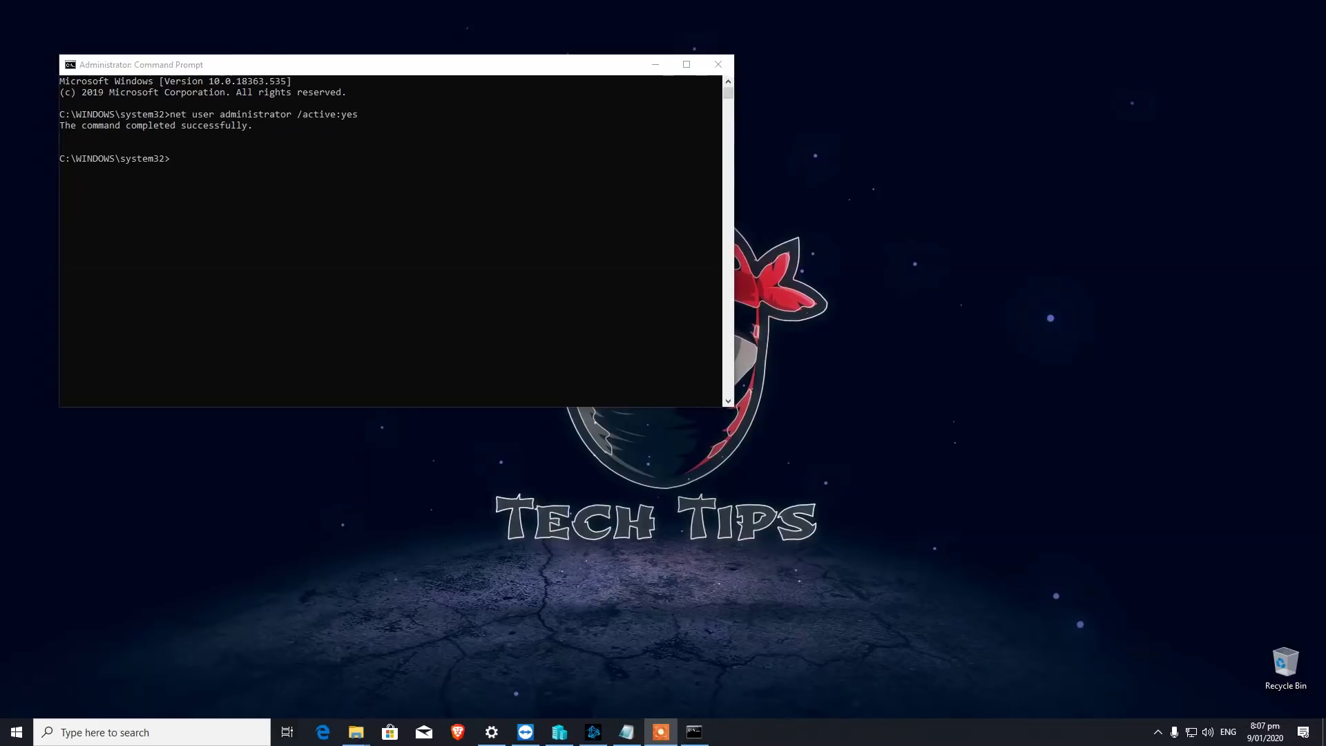
pyautogui.click(718, 64)
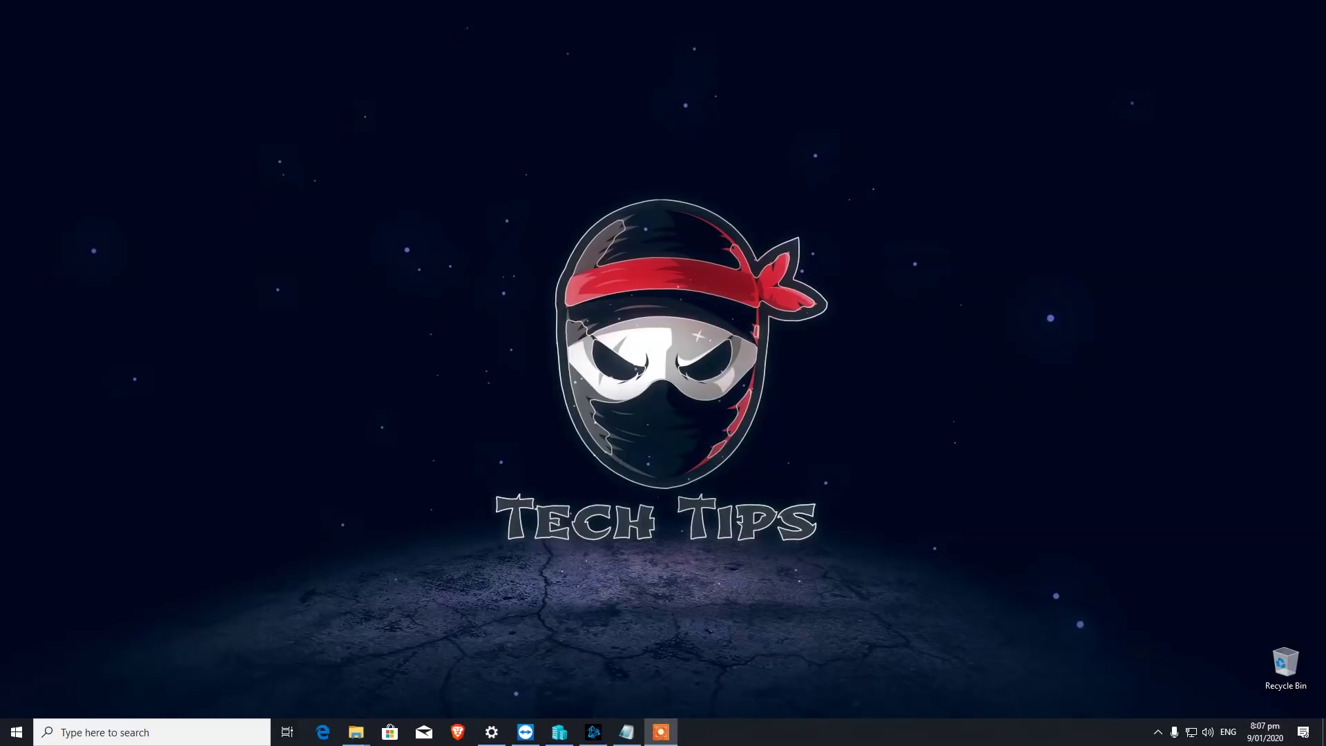
# Find and open Control Panel through Windows search.
pyautogui.click(152, 732)
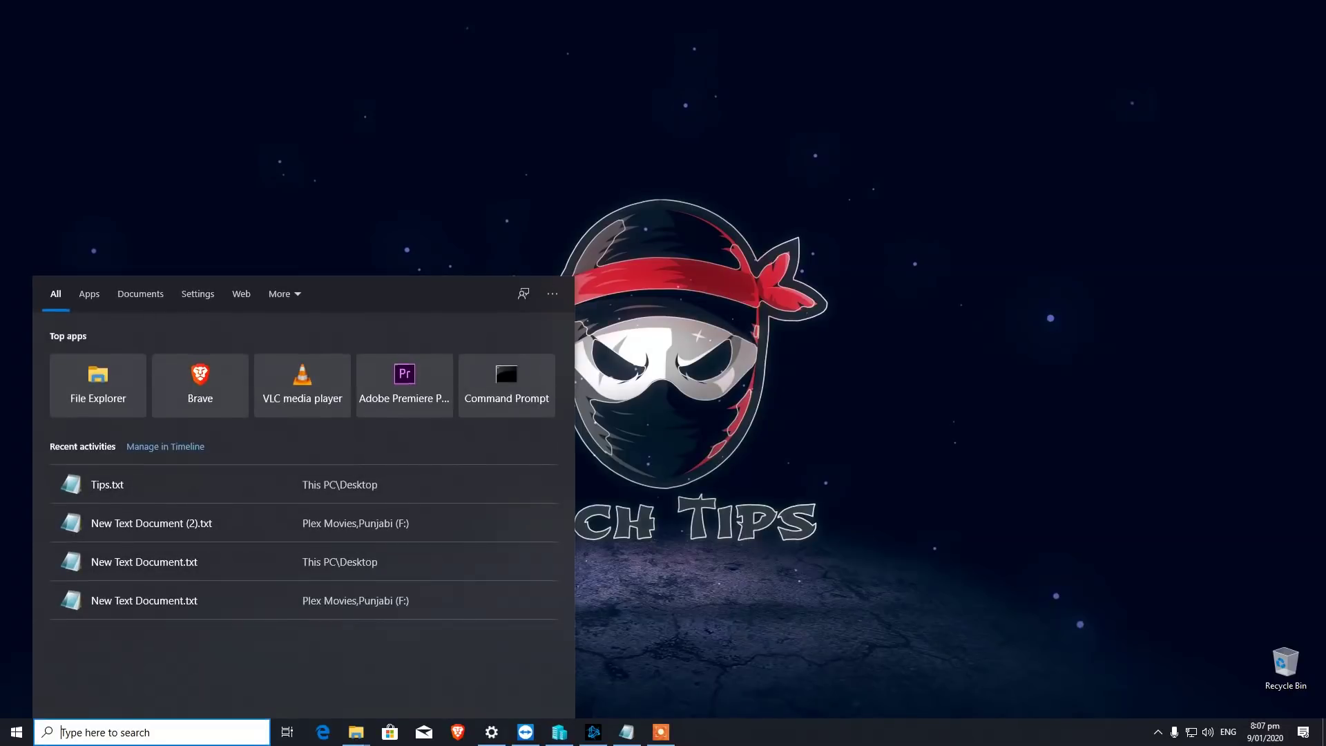
pyautogui.write('cont')
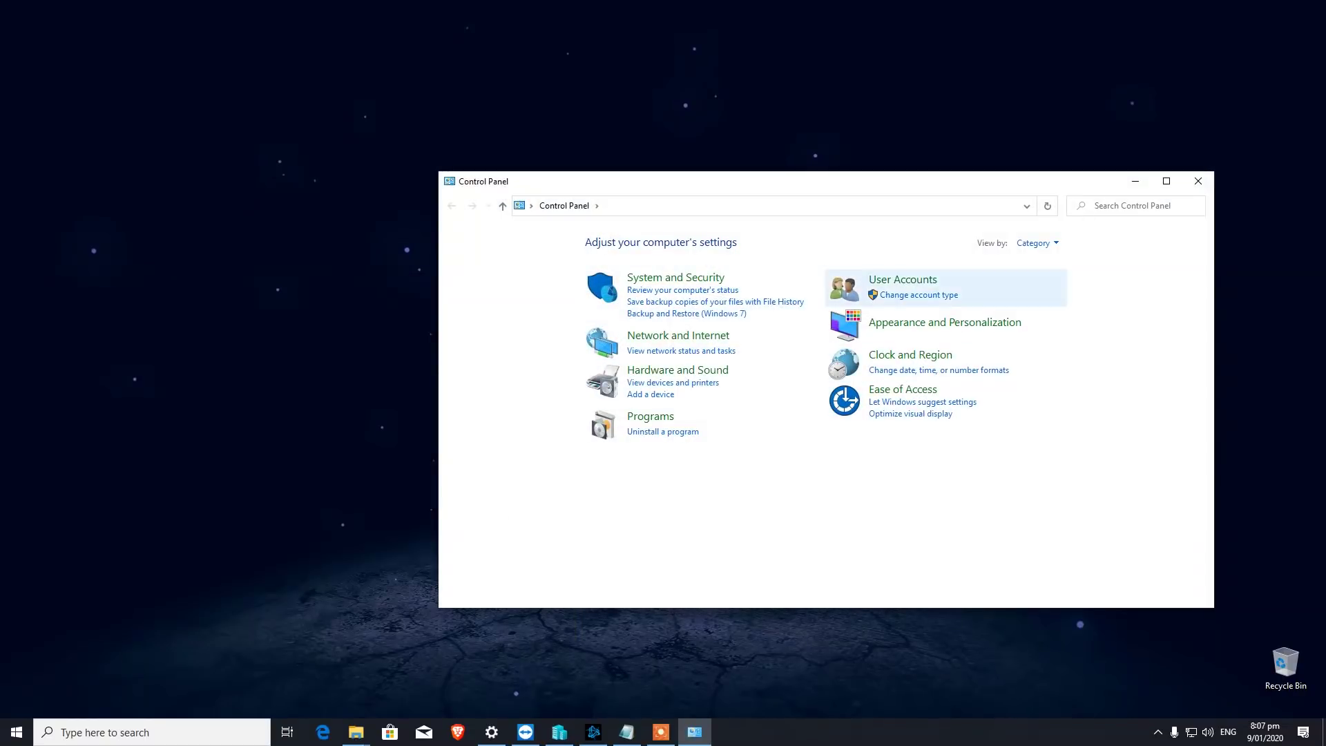
# Try the Large icons and Small icons views of Control Panel, and return to the Category view.
pyautogui.click(1035, 243)
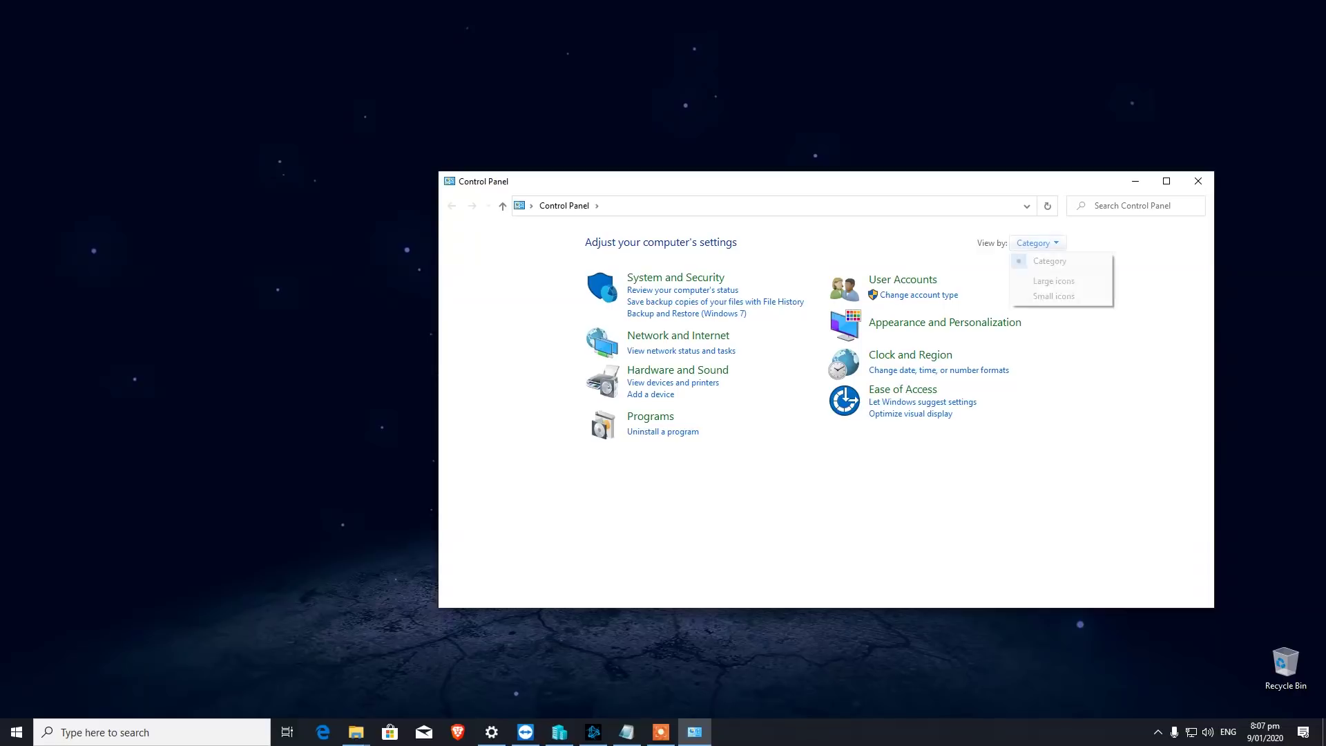
pyautogui.click(1052, 279)
pyautogui.click(1128, 242)
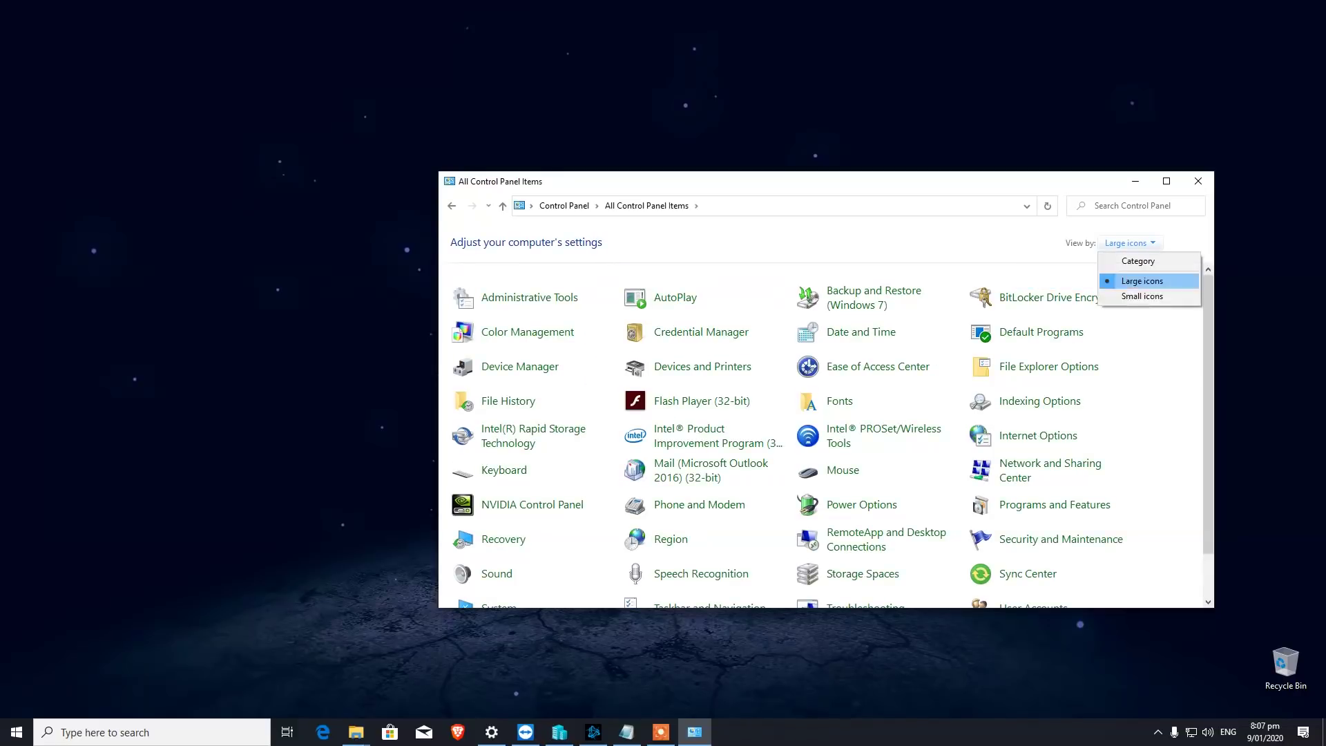
pyautogui.click(1141, 296)
pyautogui.click(1126, 243)
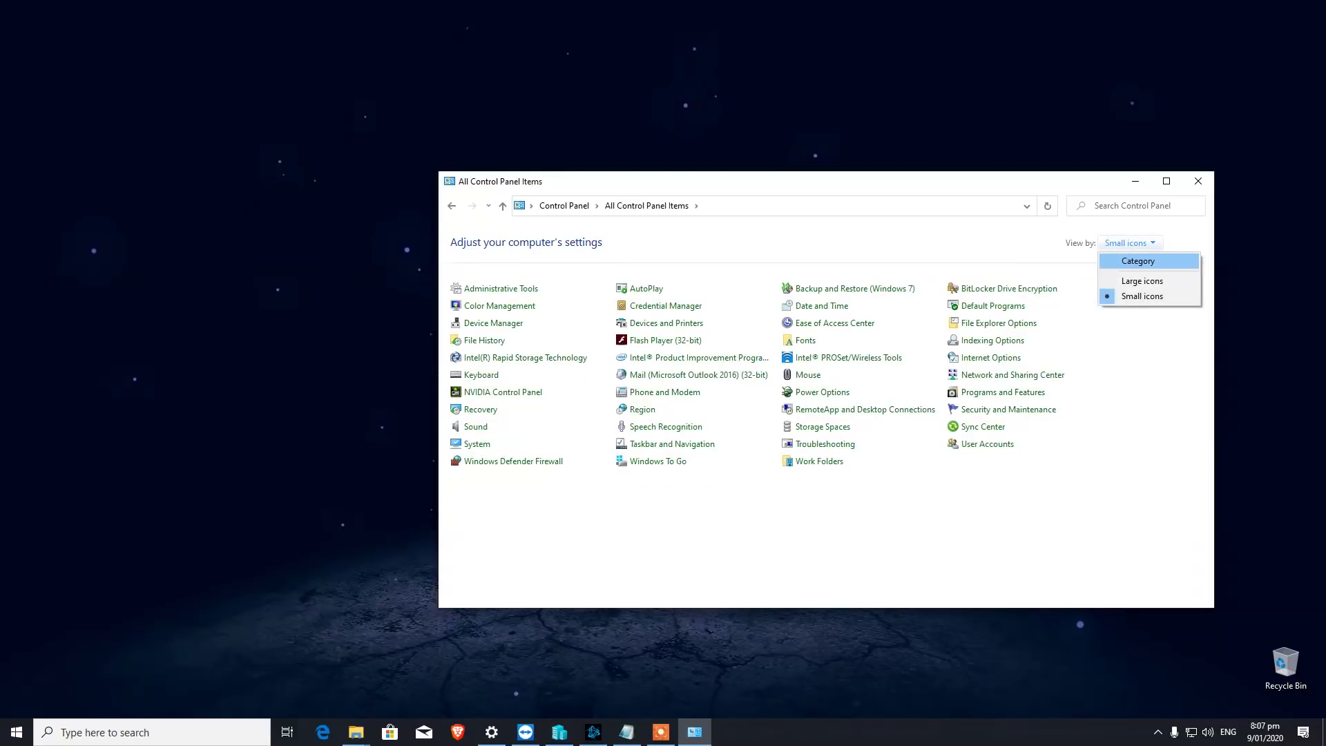
pyautogui.click(1138, 261)
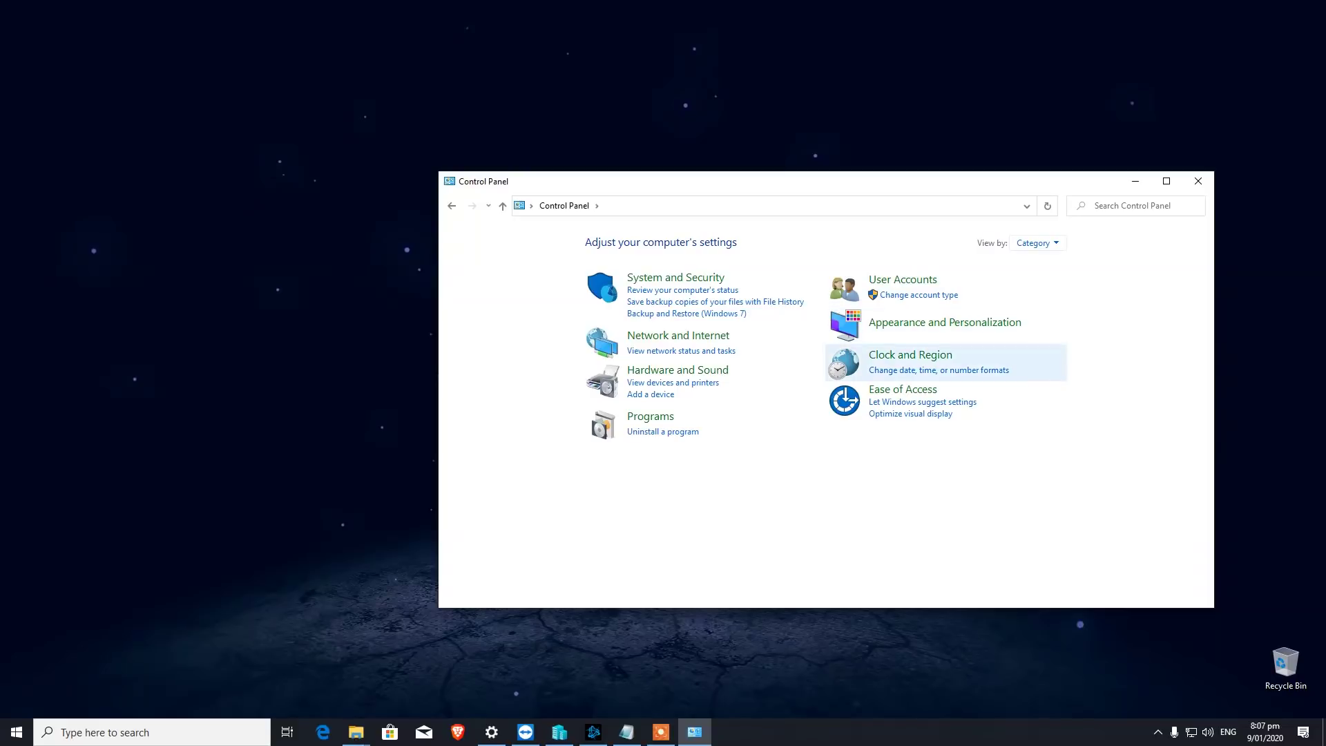
# Open the additional clocks settings under Clock and Region, show the first extra clock, and set its time zone to (UTC+09:30) Adelaide.
pyautogui.click(910, 354)
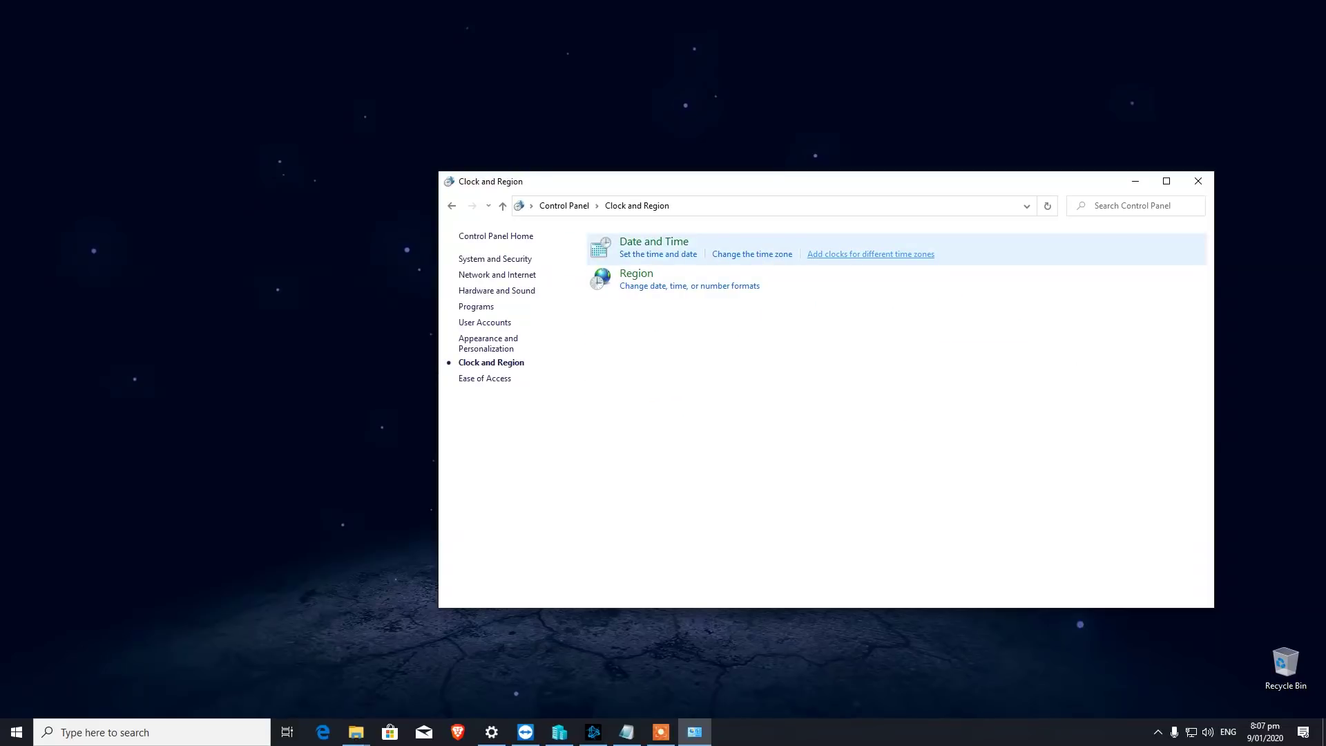
pyautogui.click(870, 255)
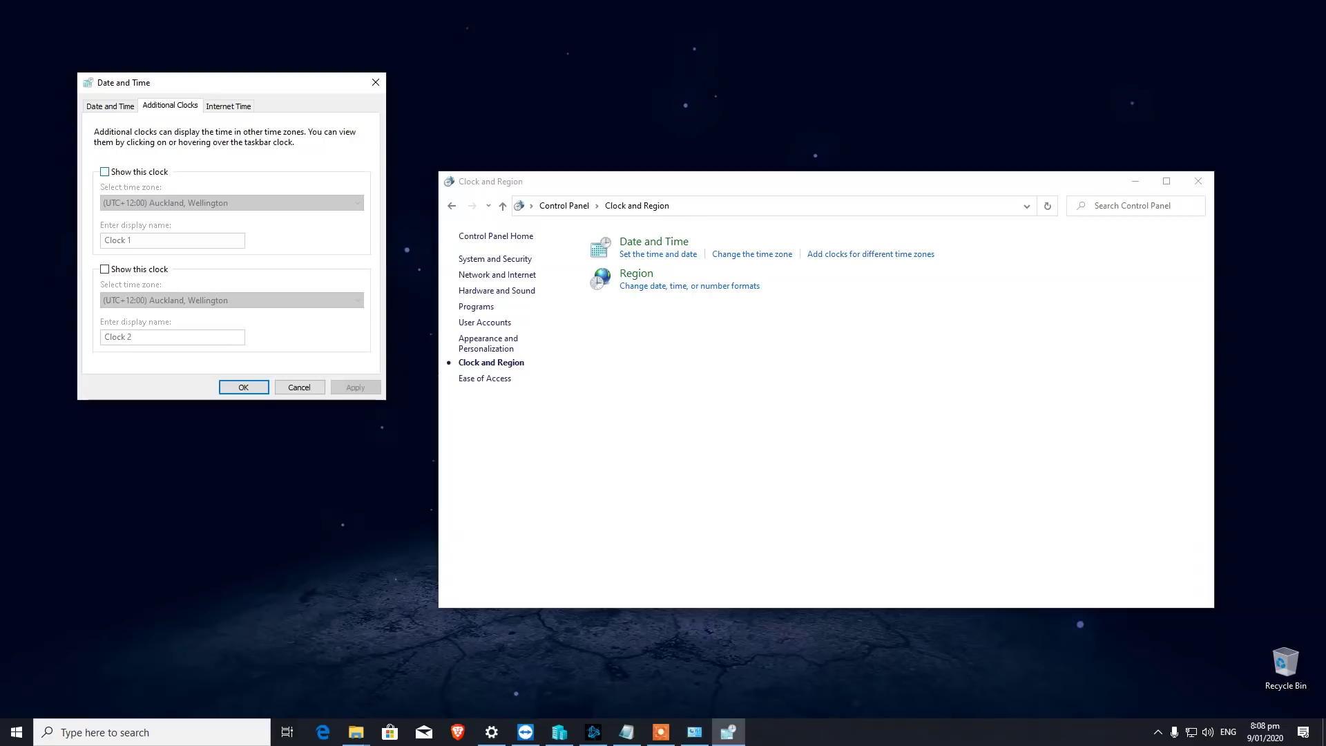
pyautogui.click(104, 171)
pyautogui.click(357, 202)
pyautogui.press('Down')
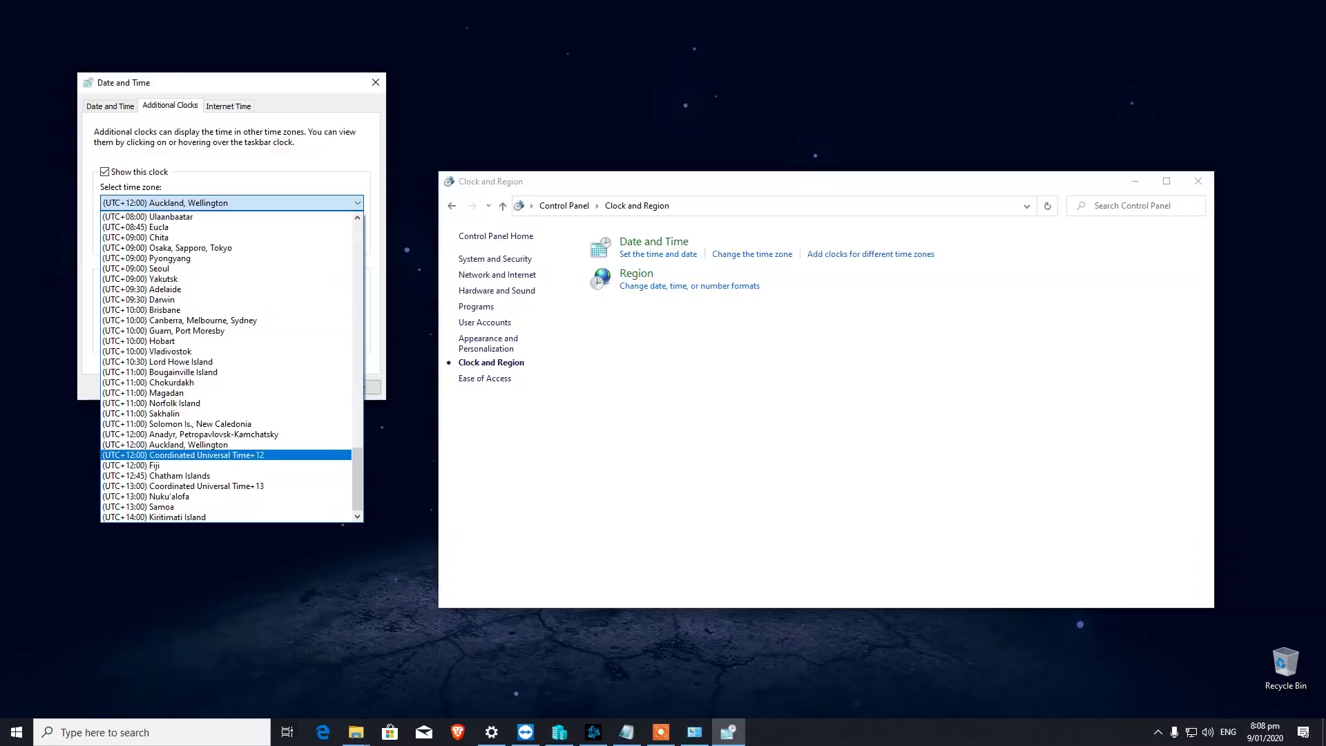
pyautogui.scroll(6, 231, 366)
pyautogui.scroll(7, 232, 366)
pyautogui.scroll(10, 231, 366)
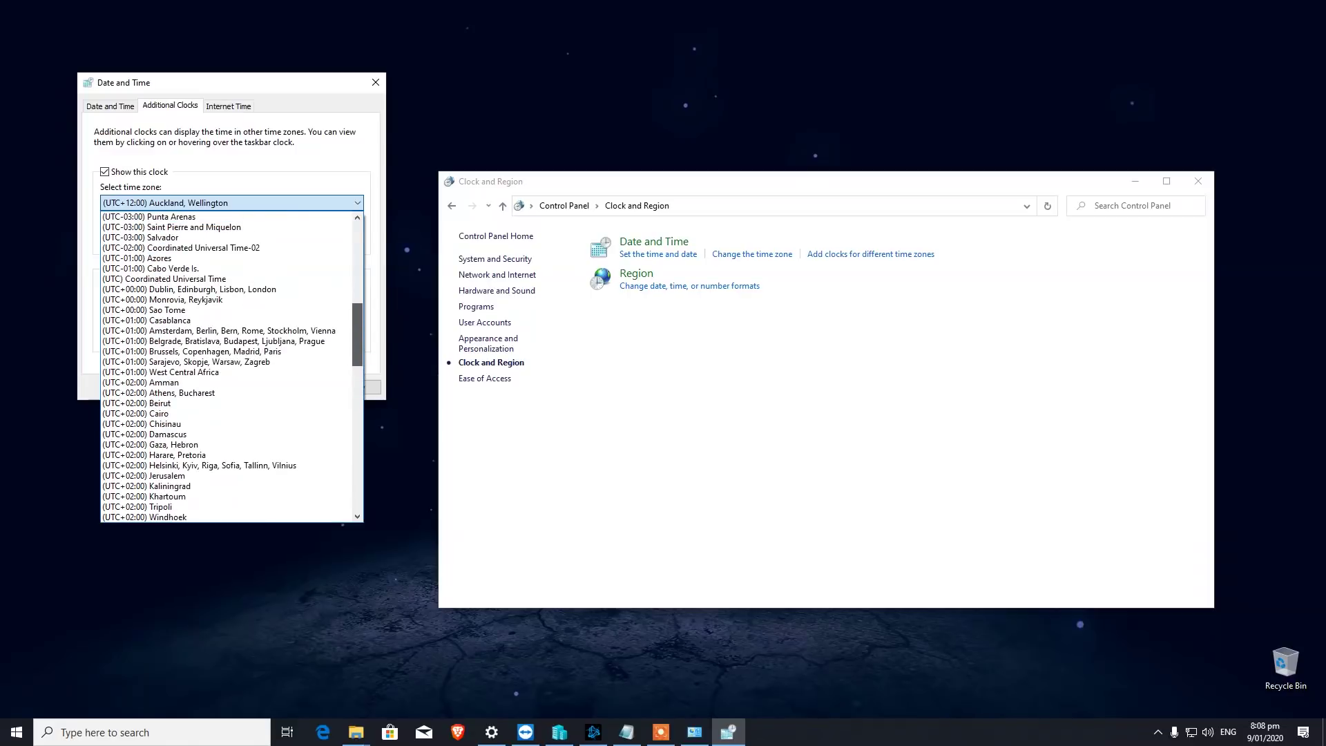
pyautogui.scroll(13, 231, 366)
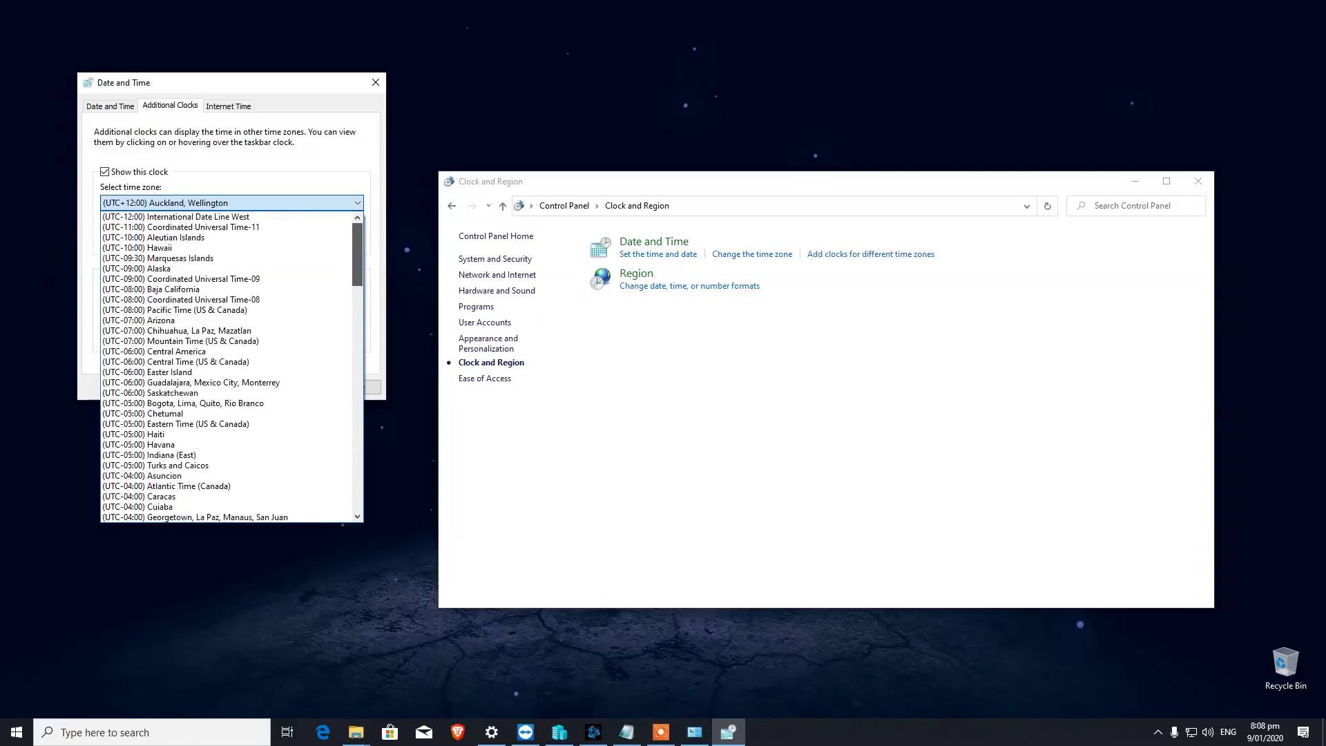
pyautogui.scroll(-20, 231, 367)
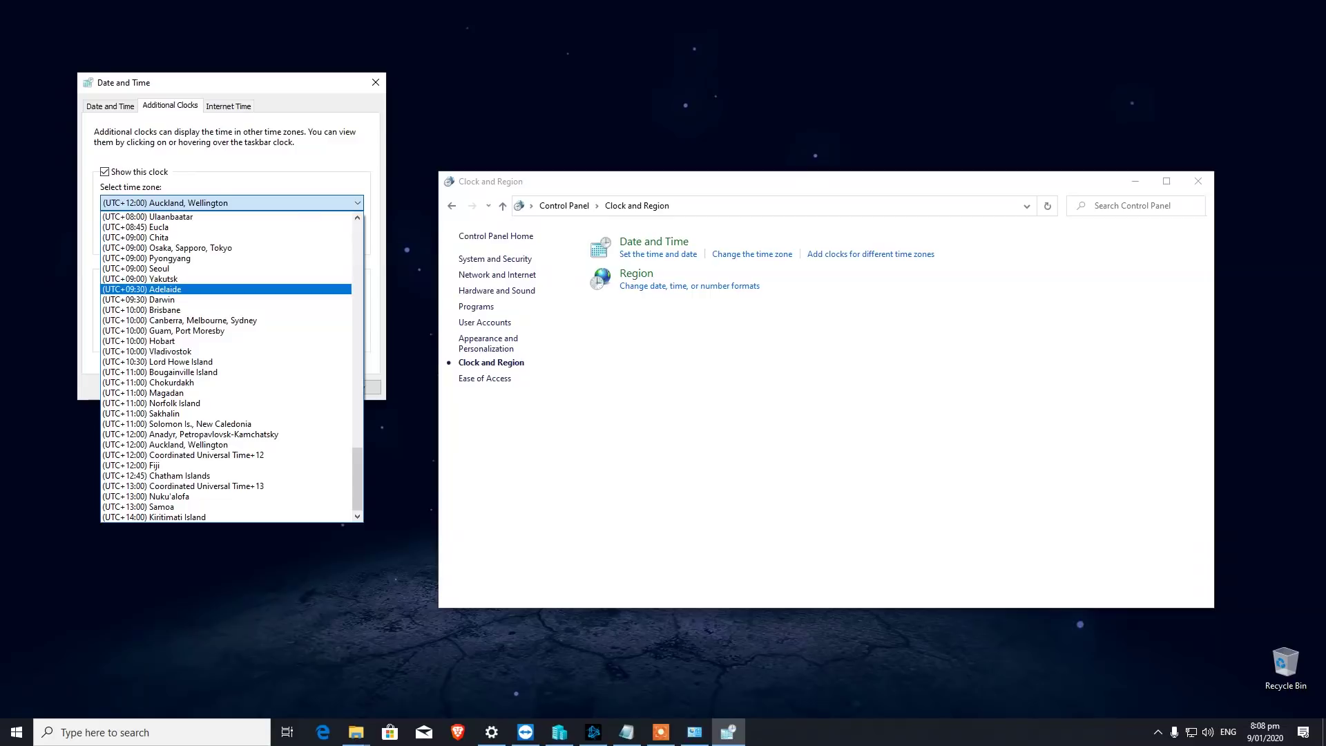
pyautogui.click(158, 288)
# Name the first additional clock "Adelaide", apply the change, and close the Date and Time dialog.
pyautogui.press('Tab')
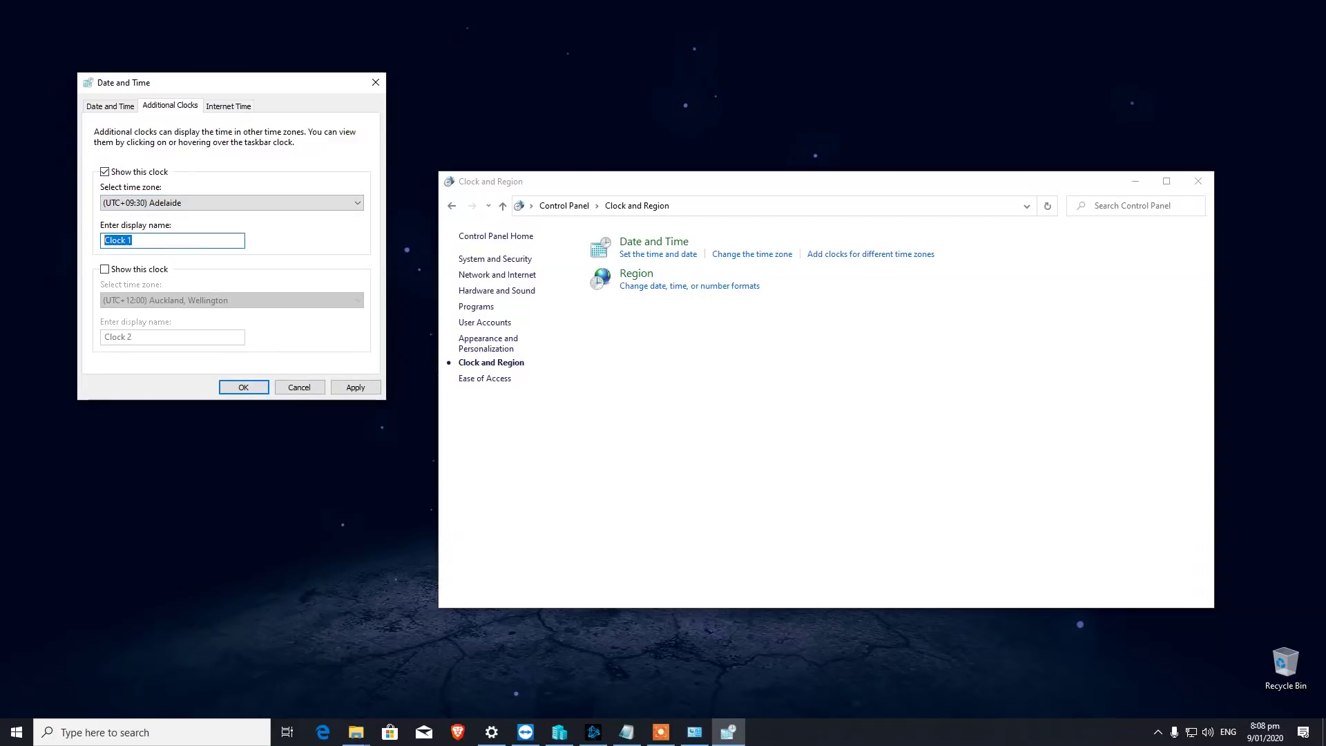
pyautogui.write('Adelaide')
pyautogui.click(355, 386)
pyautogui.click(243, 386)
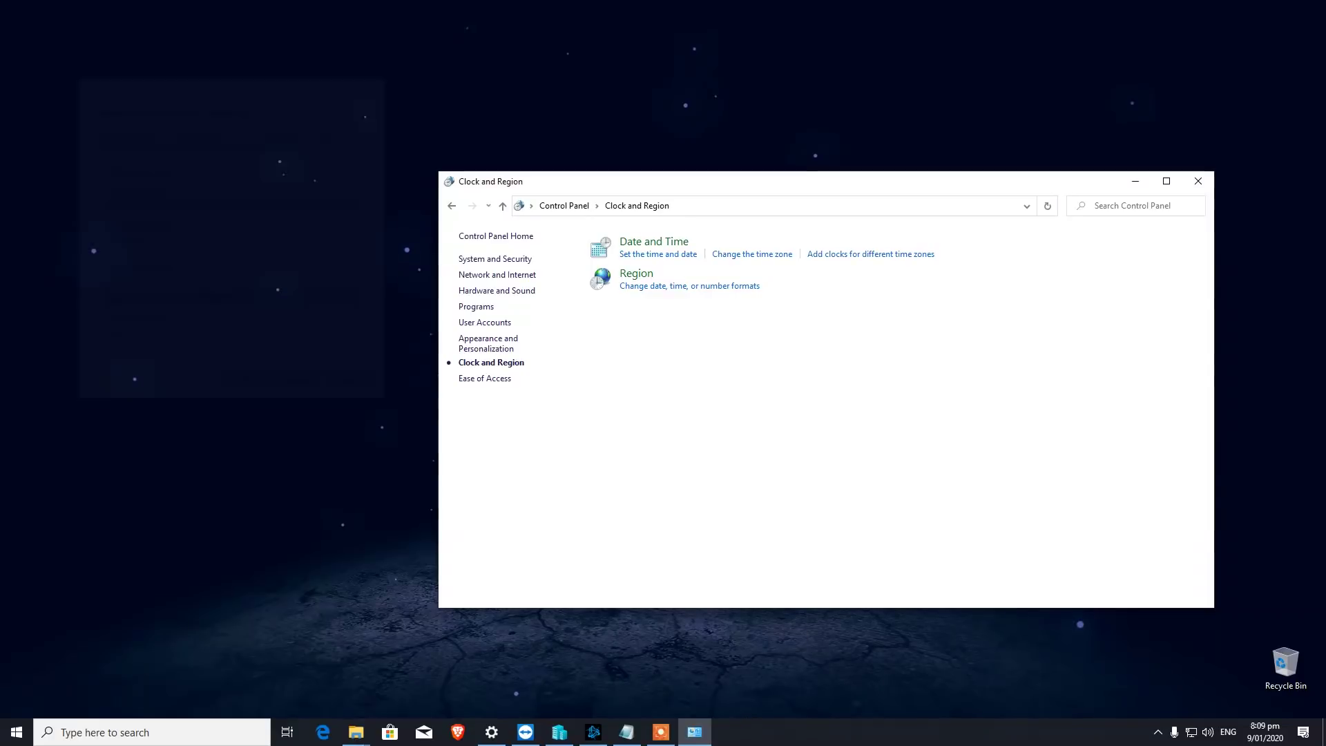
# Check the additional clock in the taskbar clock's tooltip and calendar flyout, and close the flyout.
pyautogui.moveTo(1264, 731)
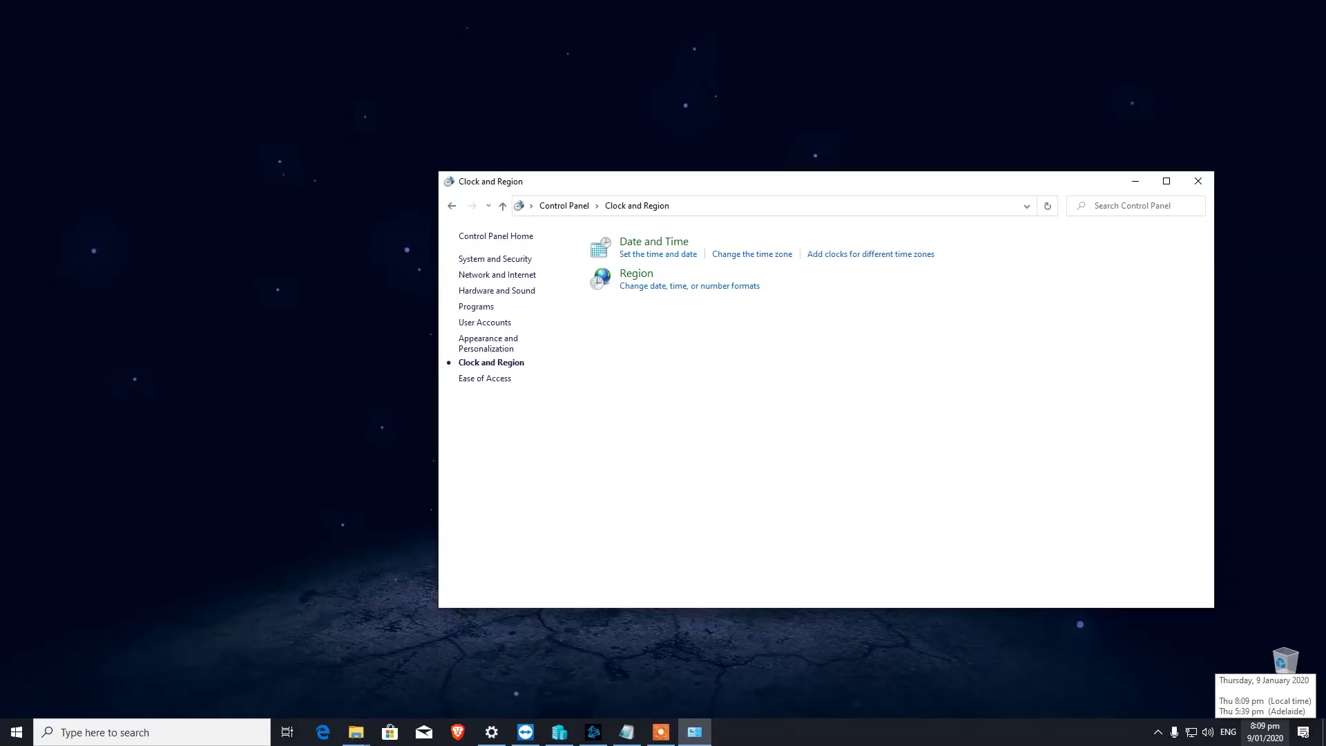
pyautogui.click(1264, 732)
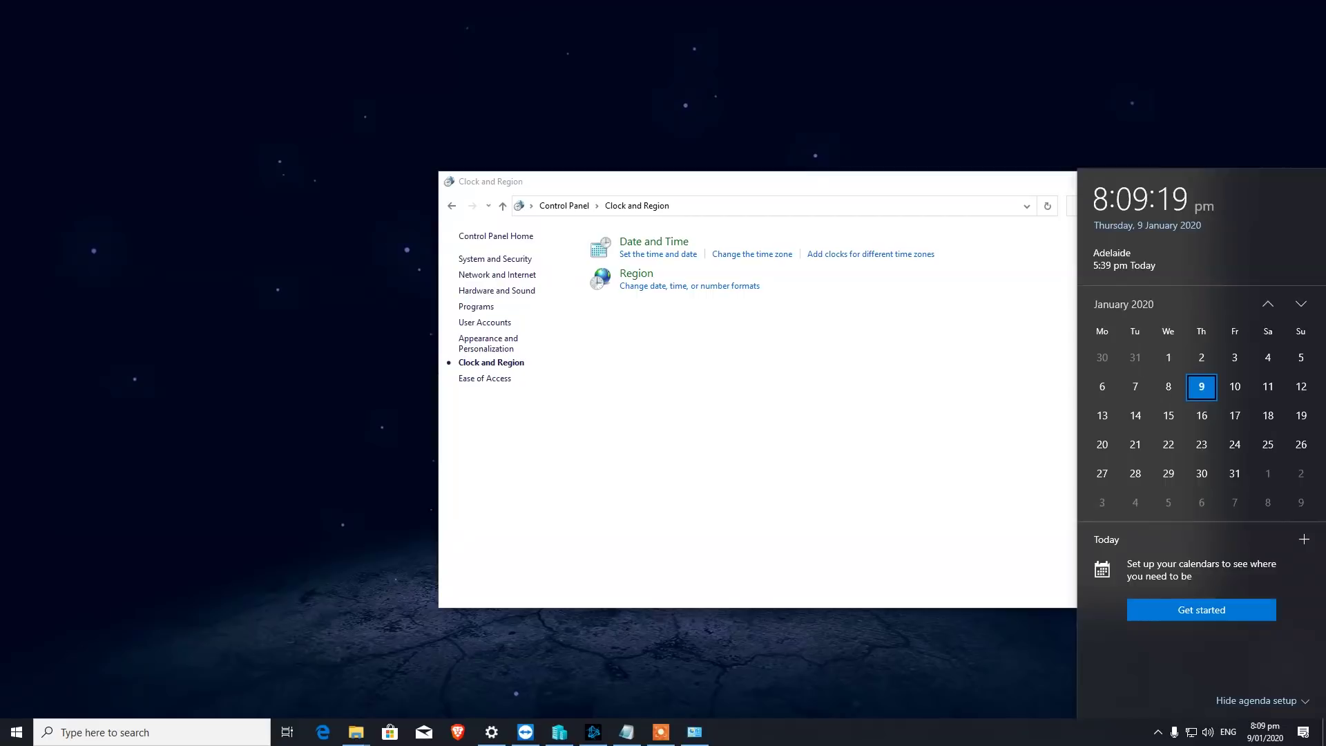
pyautogui.press('Escape')
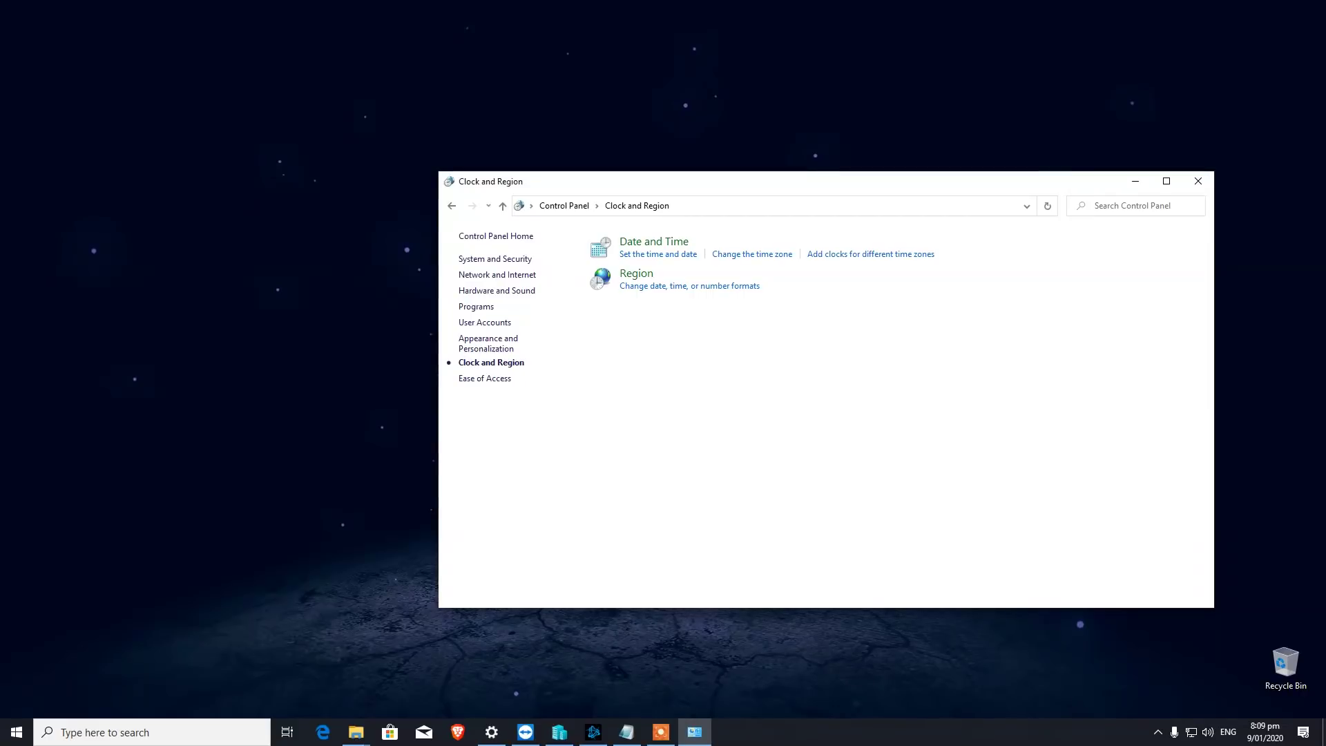
# Open Snipping Tool and capture a rectangular snip around the Clock and Region window.
pyautogui.press('super+s')
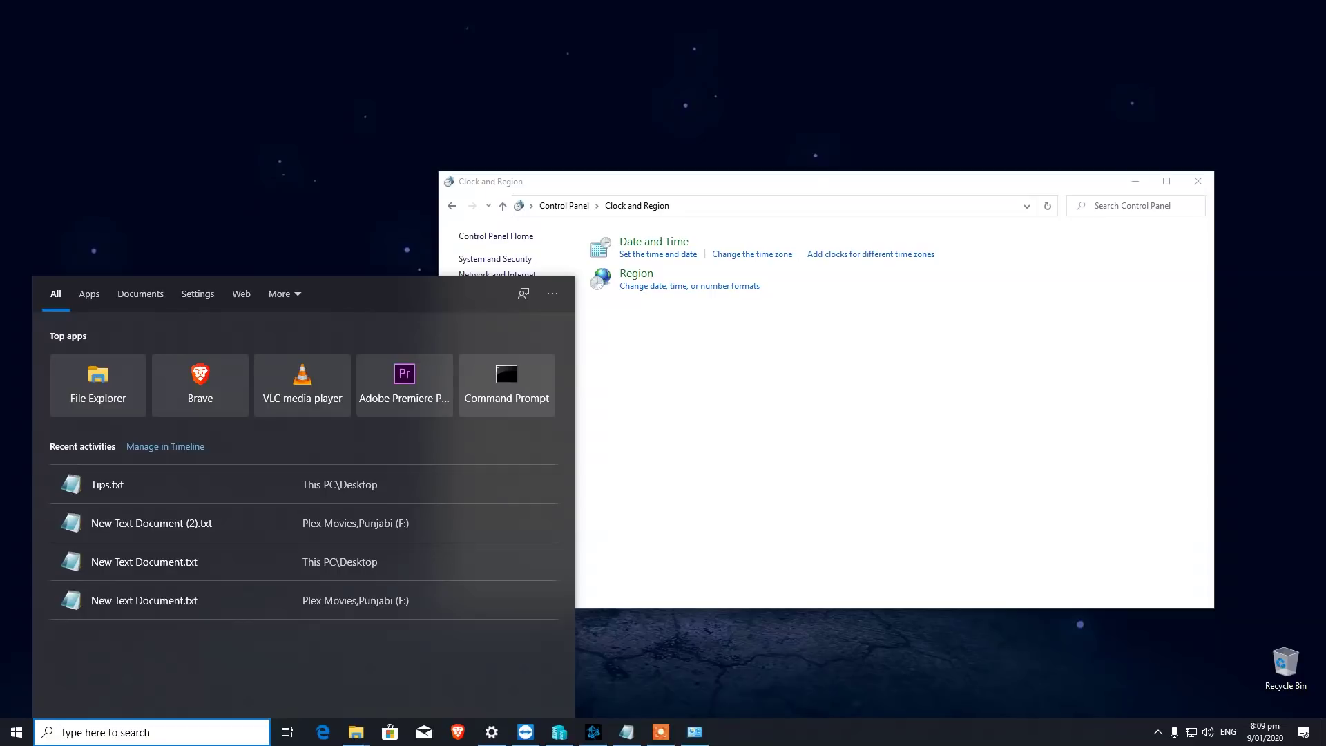
pyautogui.write('sni')
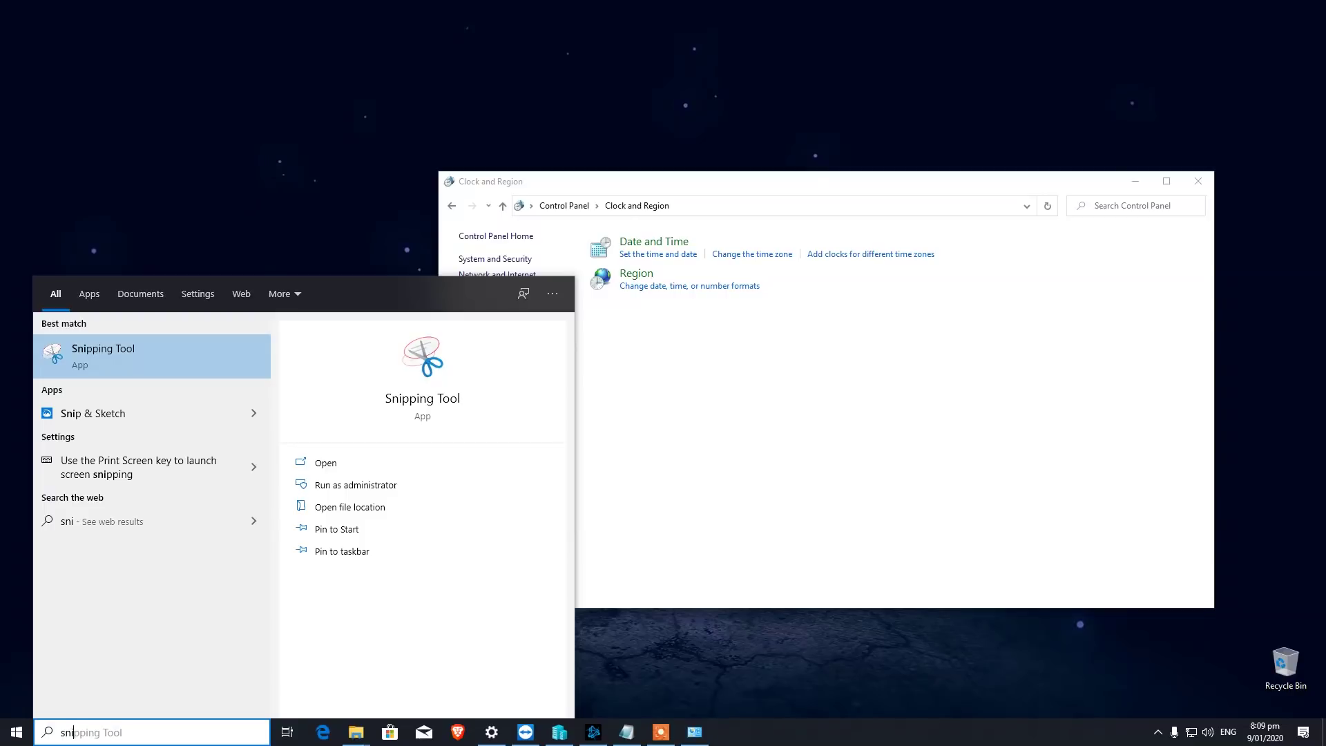
pyautogui.press('Return')
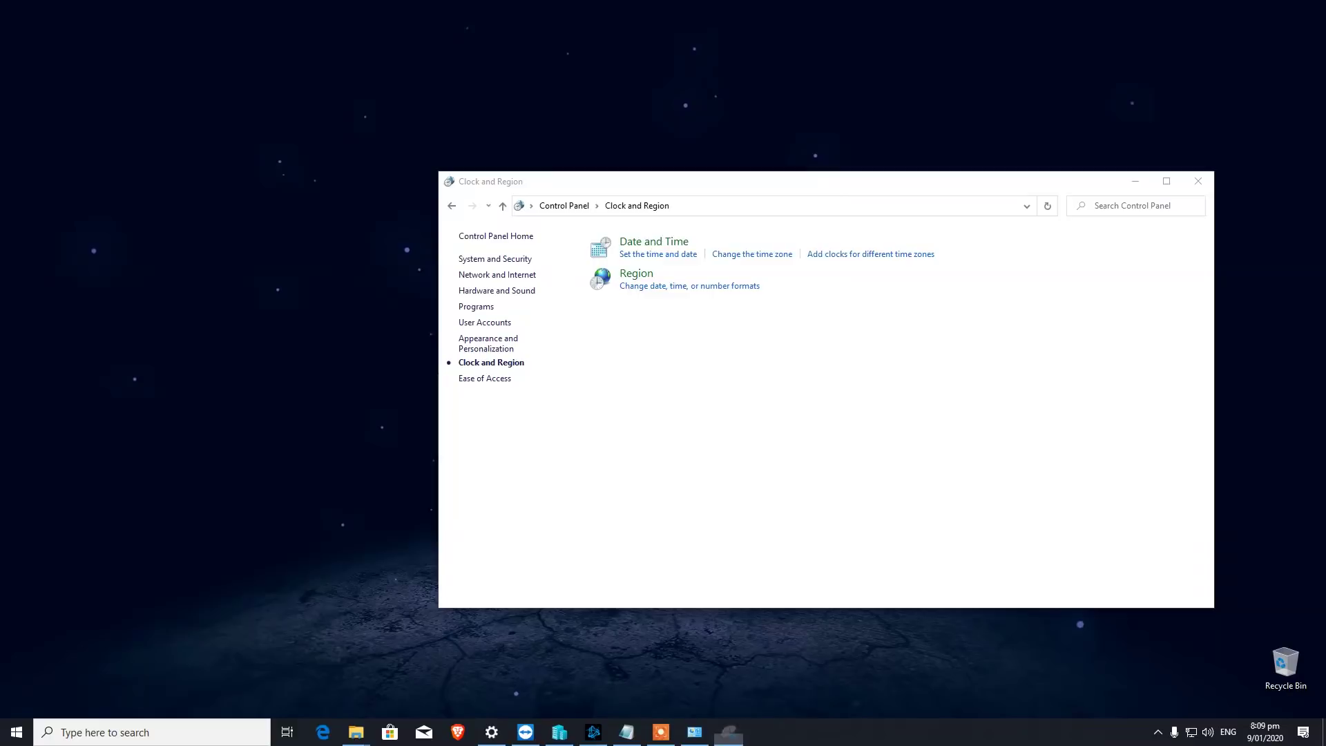
pyautogui.click(587, 167)
pyautogui.moveTo(245, 138); pyautogui.dragTo(1283, 654)
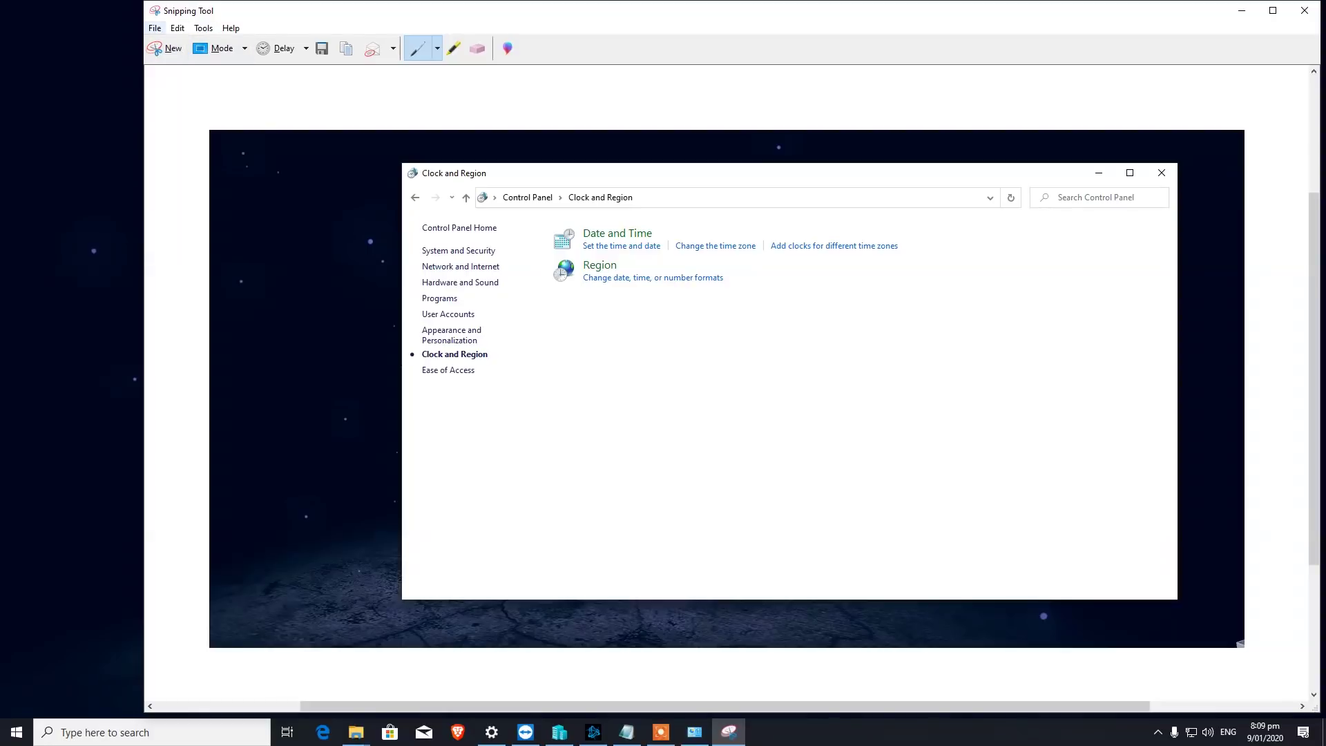
# View the file commands available for the snip, and close Snipping Tool without saving.
pyautogui.click(155, 28)
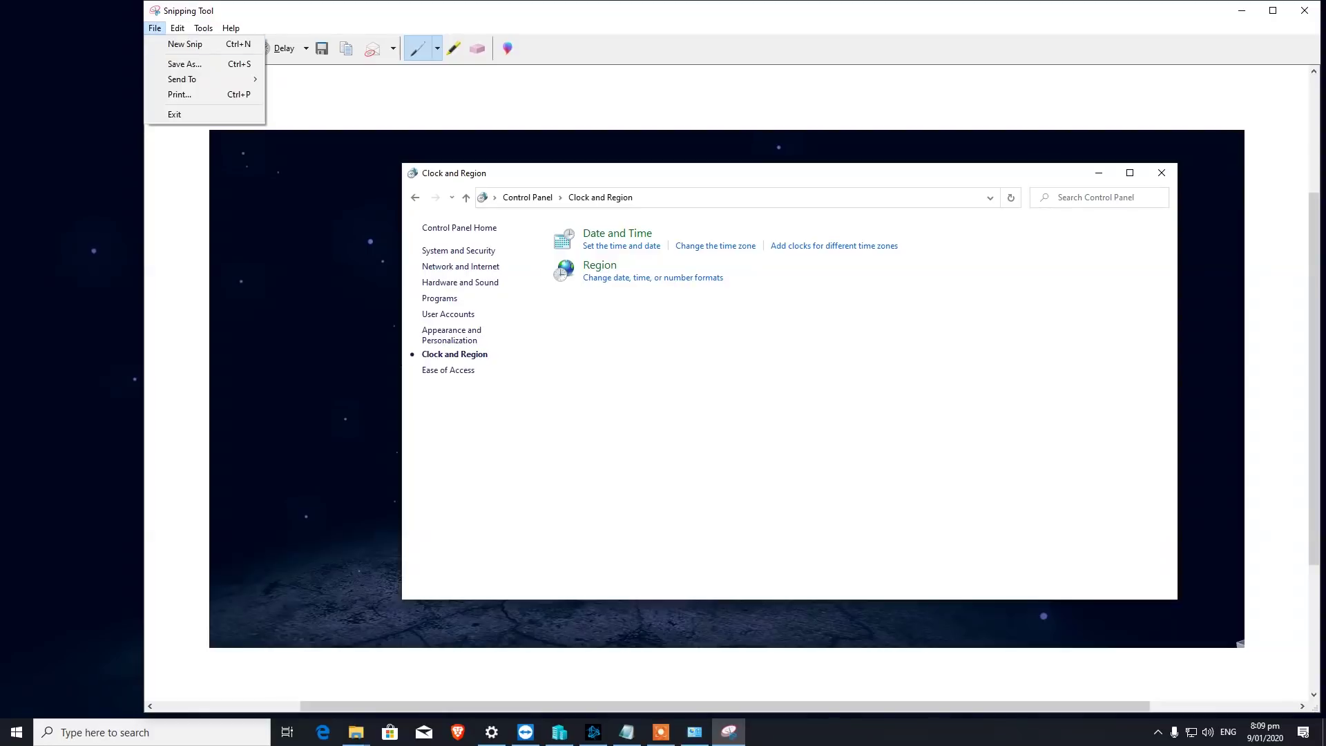
pyautogui.press('n')
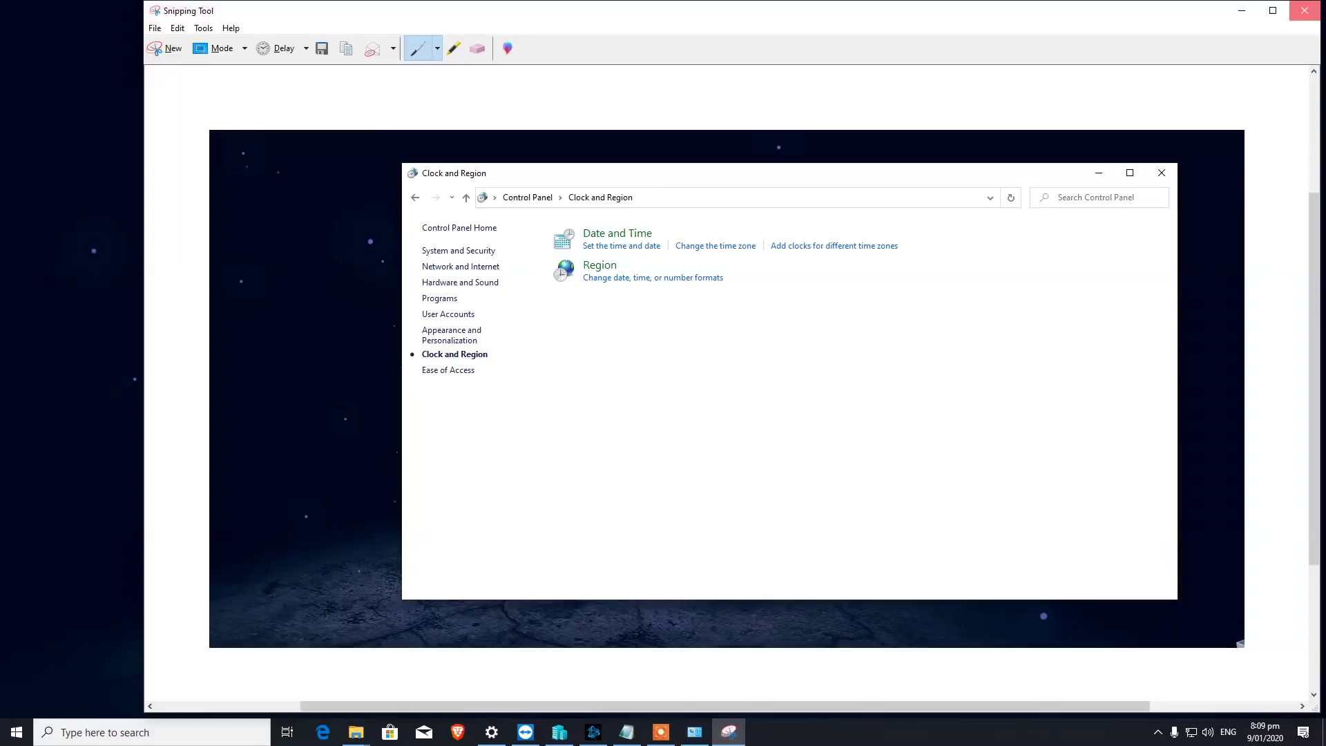
pyautogui.press('Return')
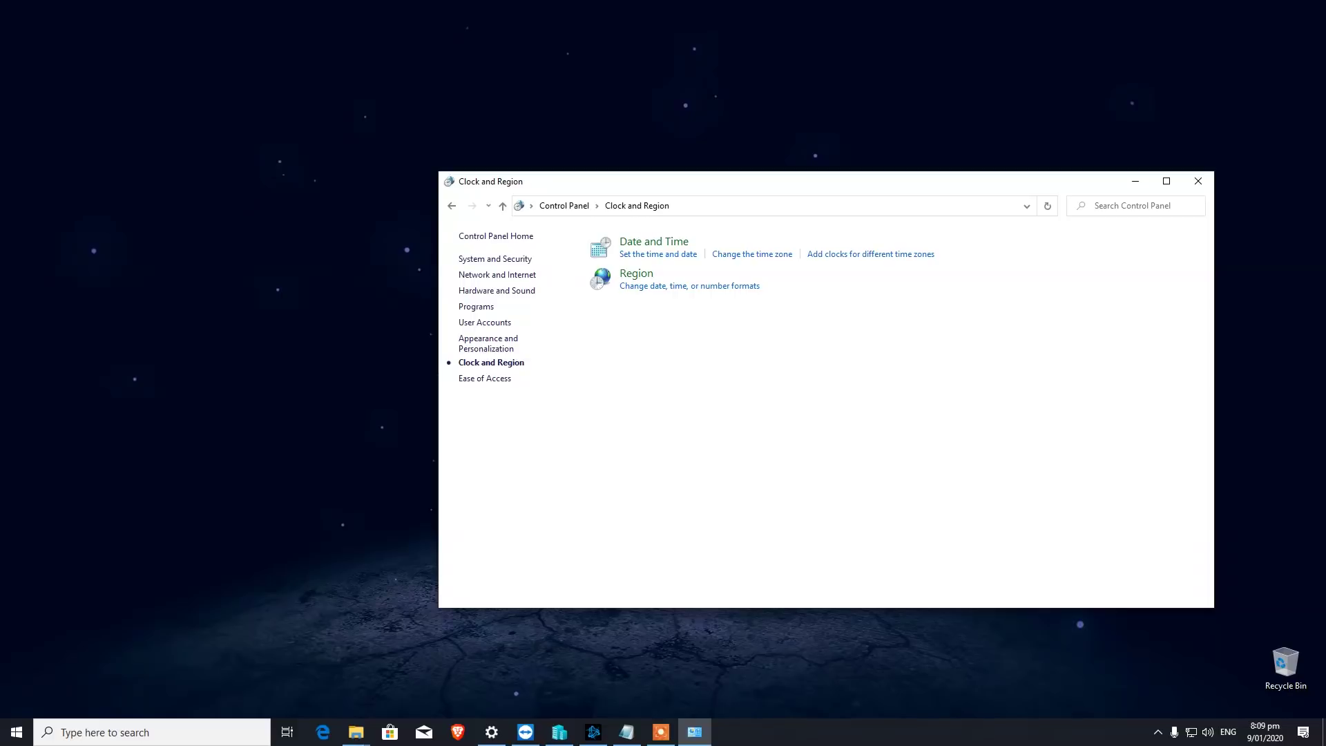
# Copy the Arial character "Å" (Latin Capital Letter A With Ring Above) from Character Map, look through further symbols, and close it.
pyautogui.press('super+s')
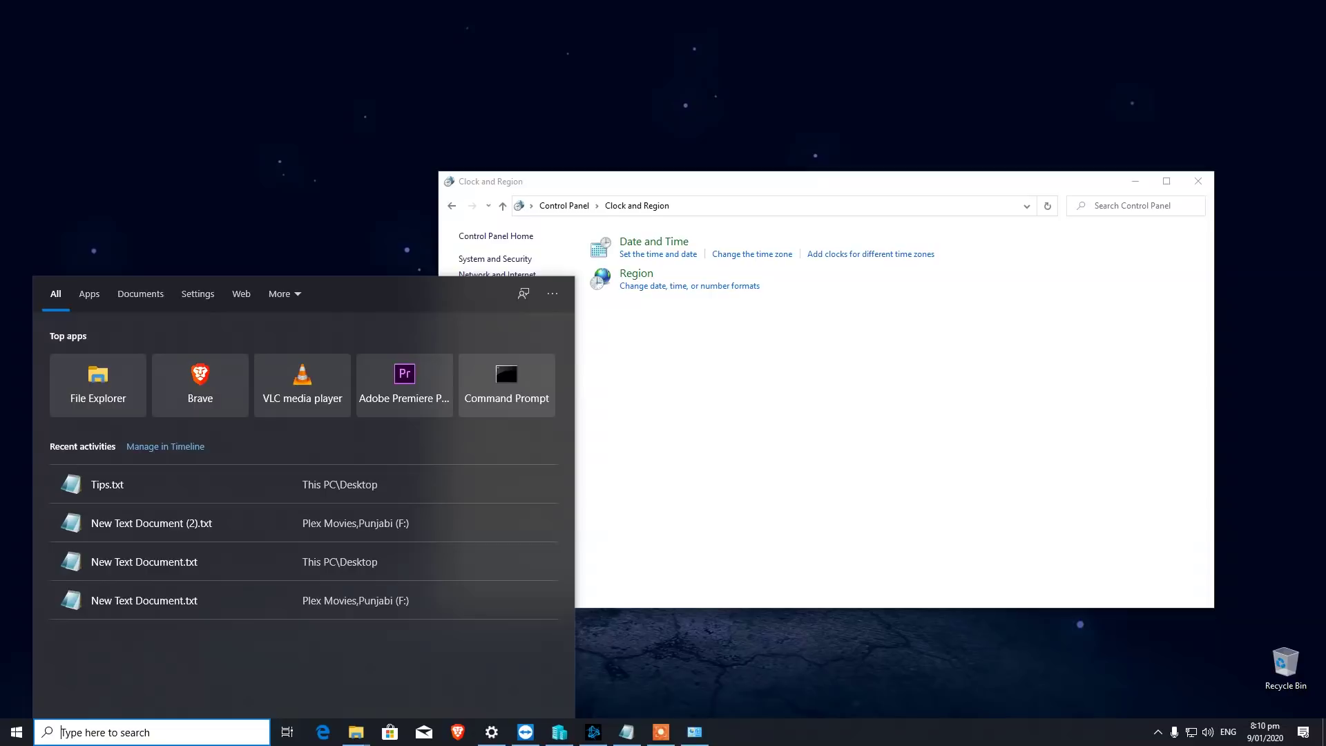
pyautogui.write('ch')
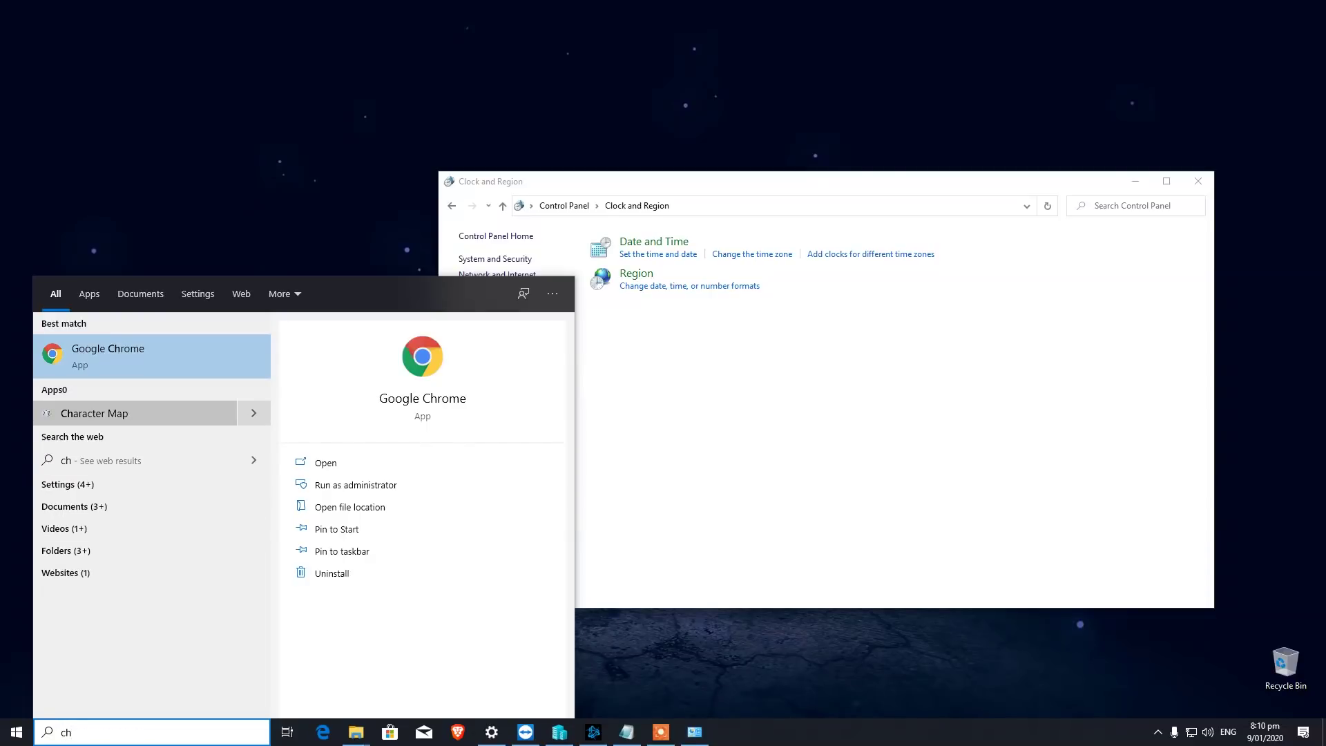
pyautogui.click(95, 413)
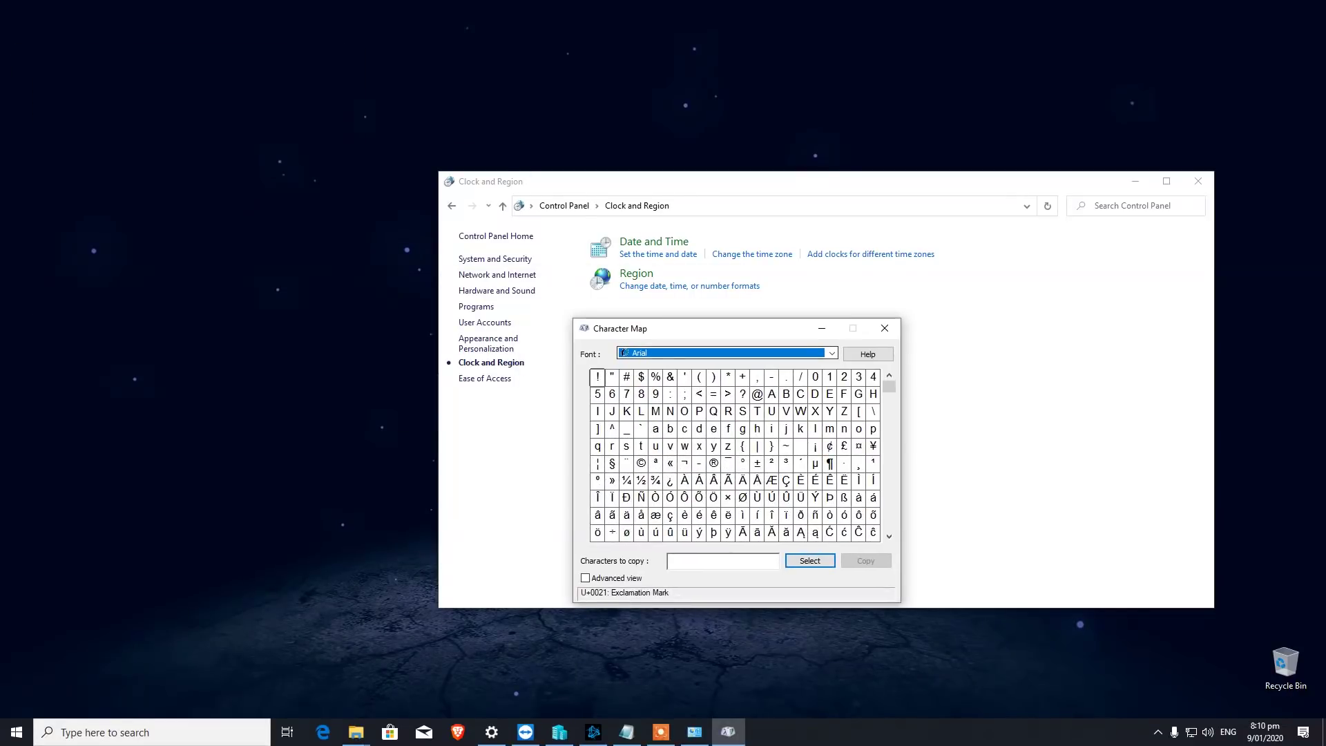
pyautogui.doubleClick(757, 480)
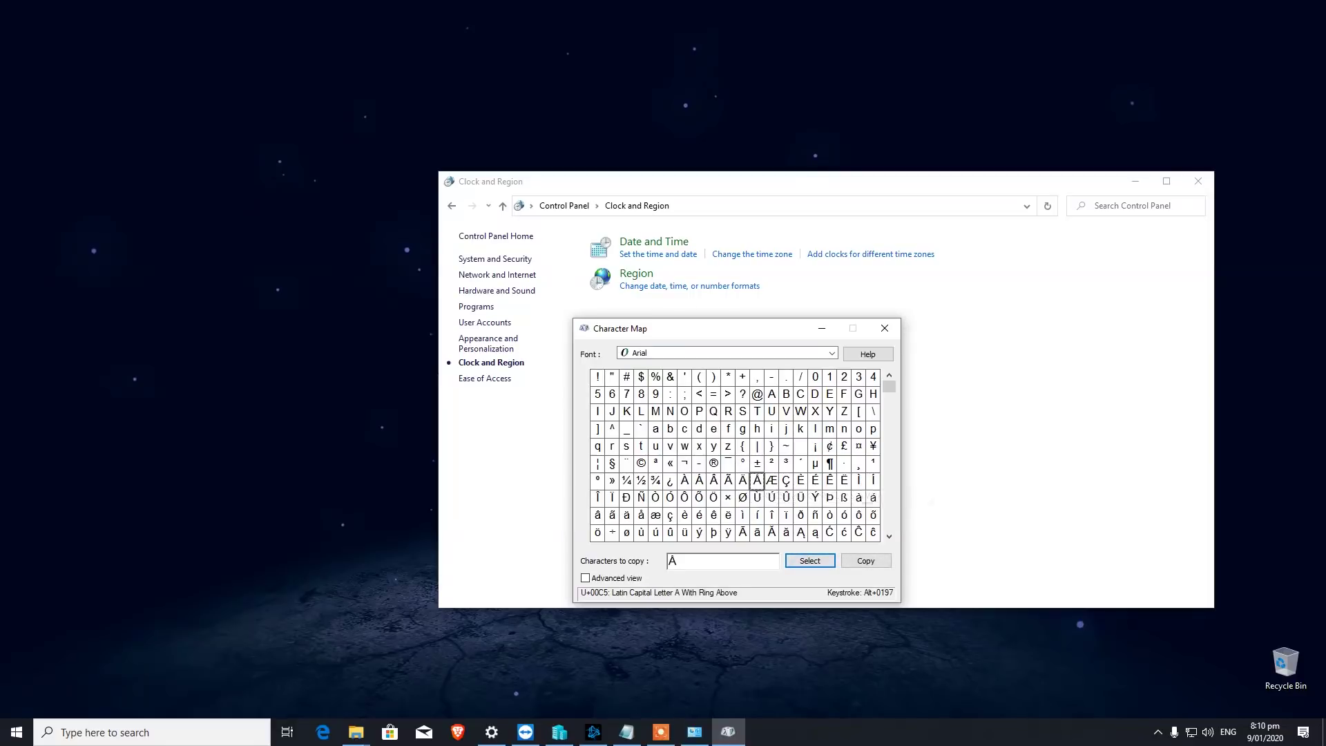
pyautogui.click(866, 560)
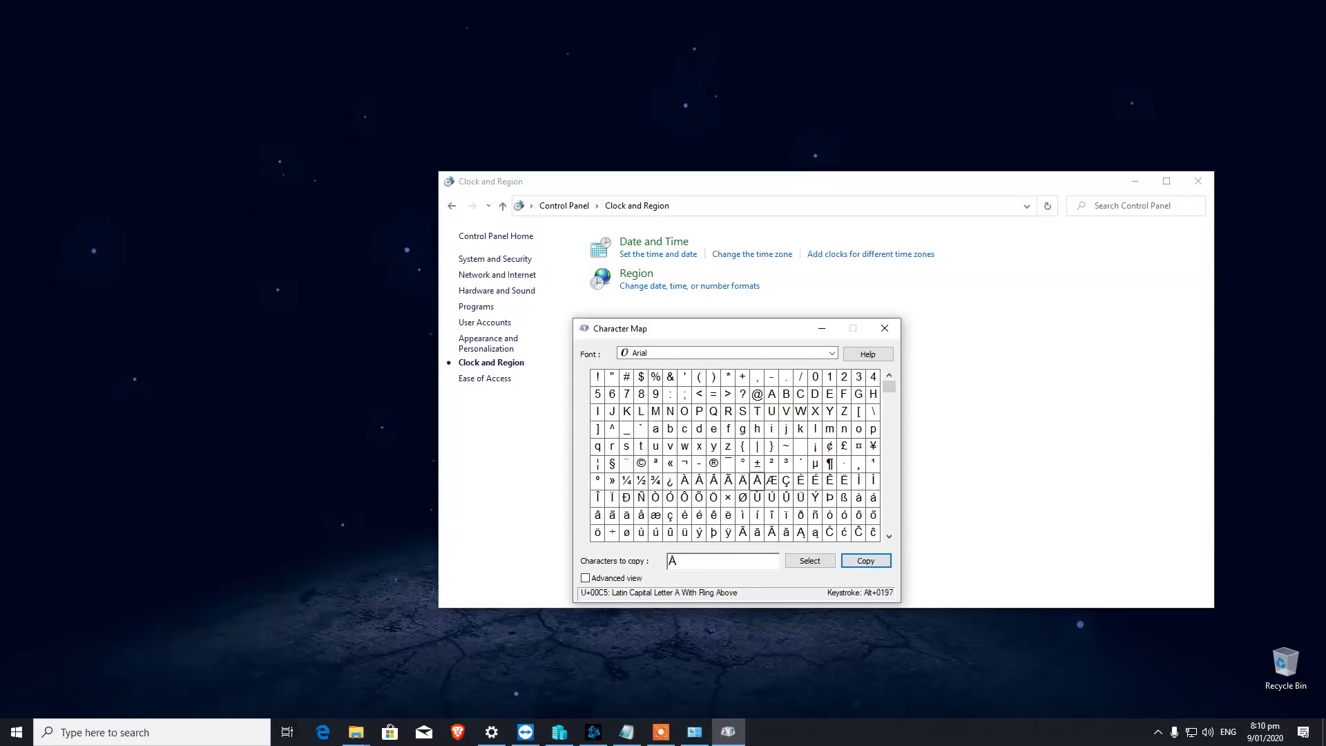
pyautogui.moveTo(888, 386); pyautogui.dragTo(889, 499)
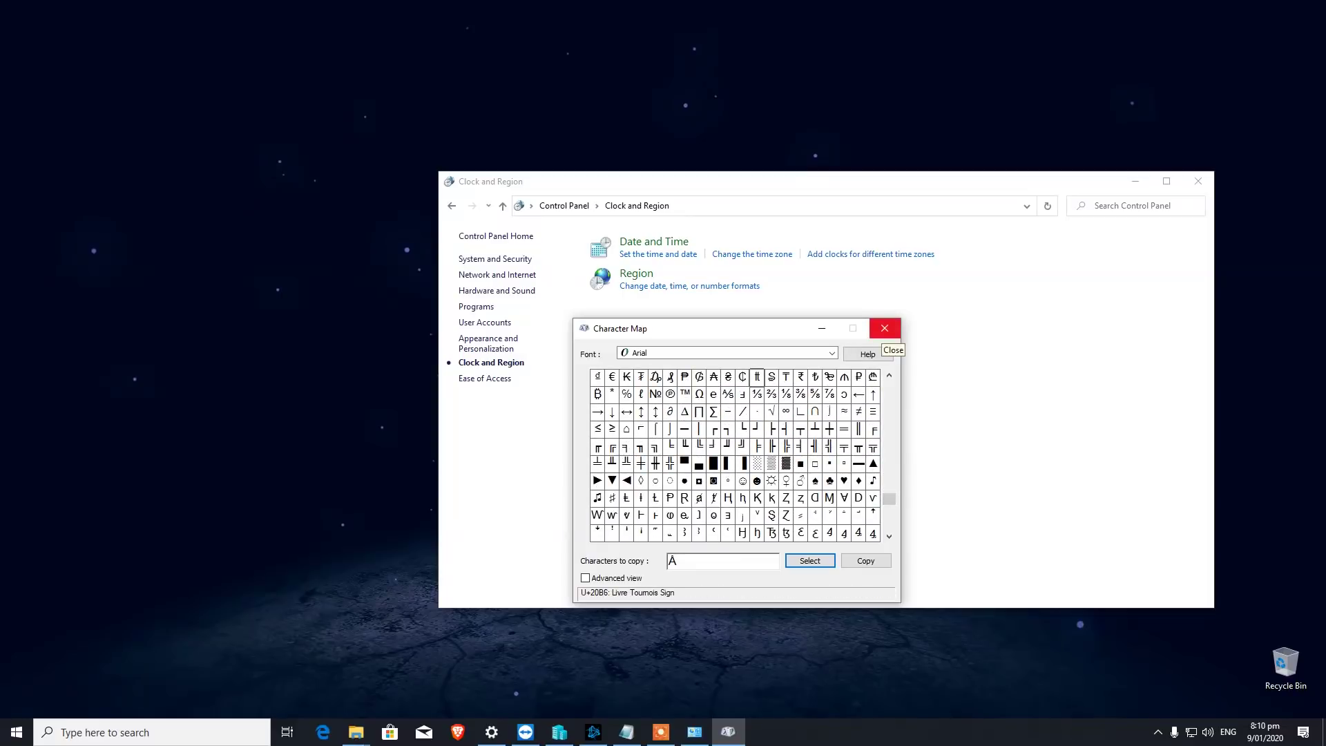
pyautogui.click(884, 328)
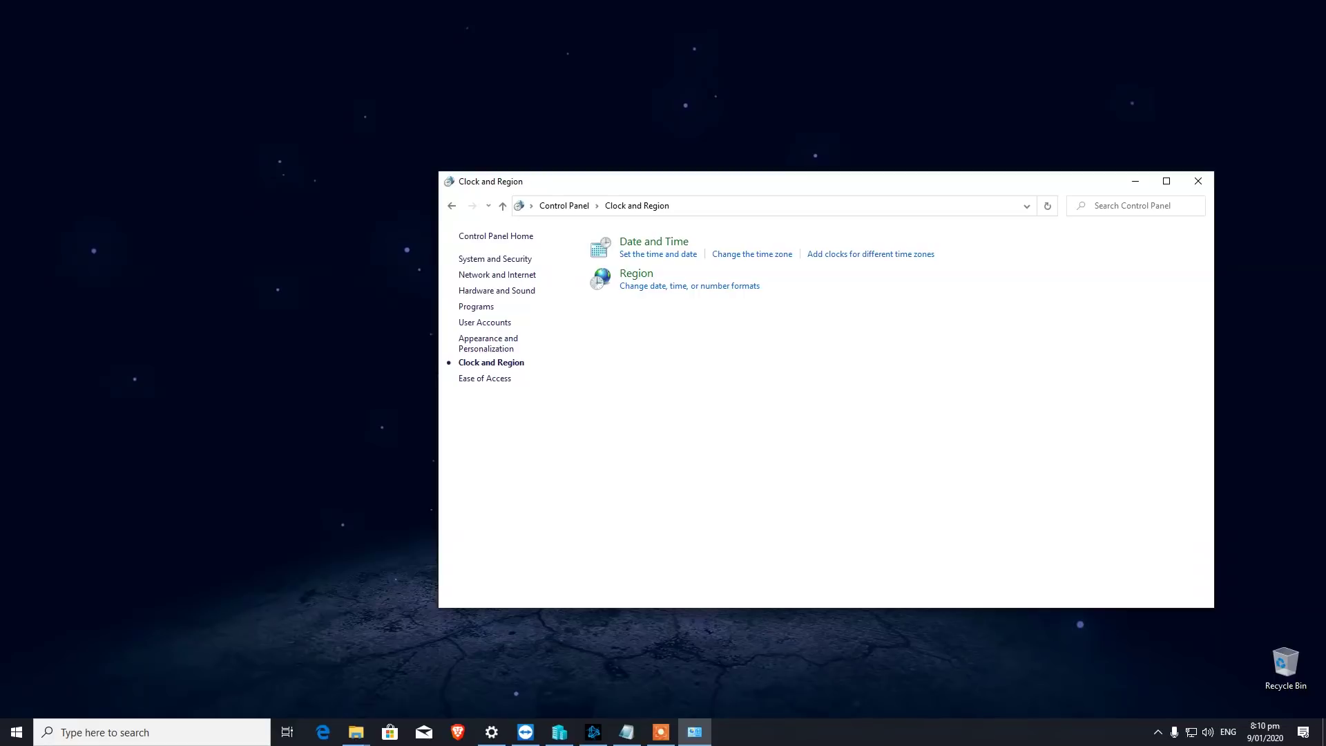
# Review the computer's reliability history details for 5/01/2020 and 7/01/2020, and close Reliability Monitor.
pyautogui.press('super+s')
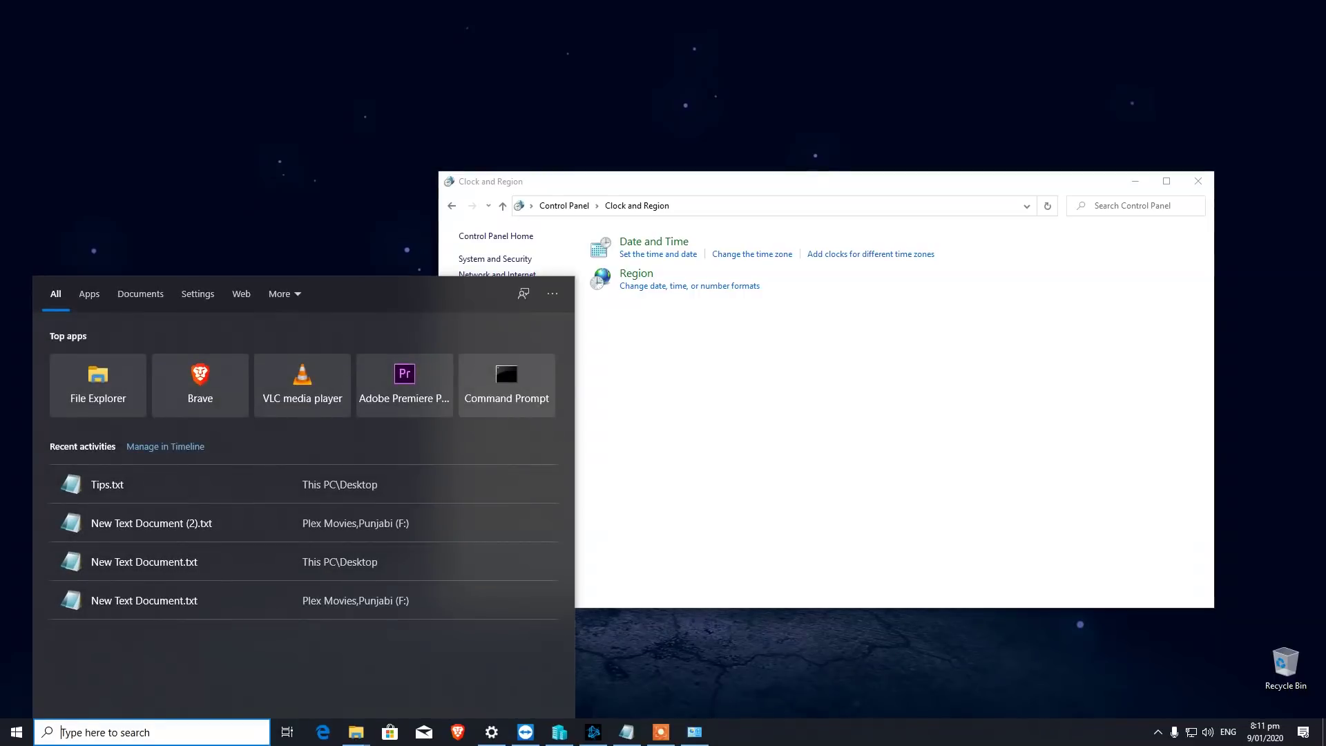
pyautogui.write('r')
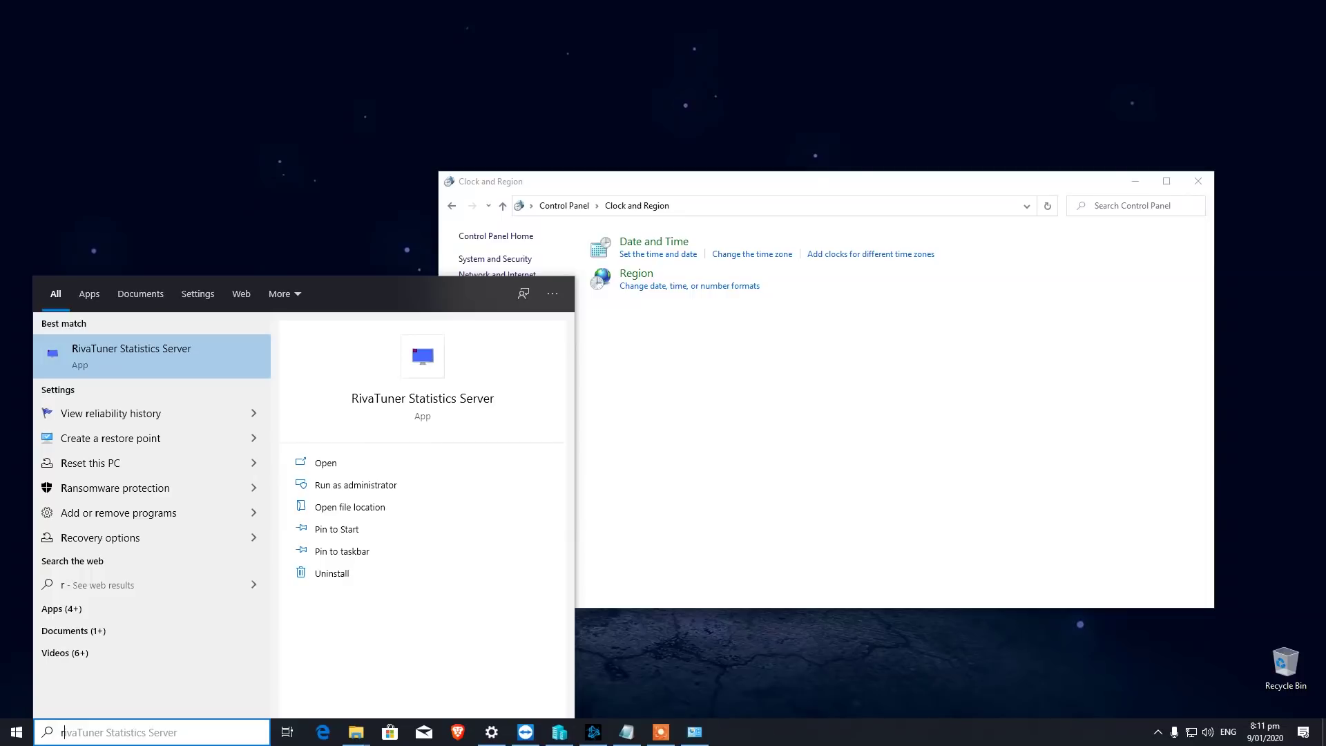
pyautogui.write('el')
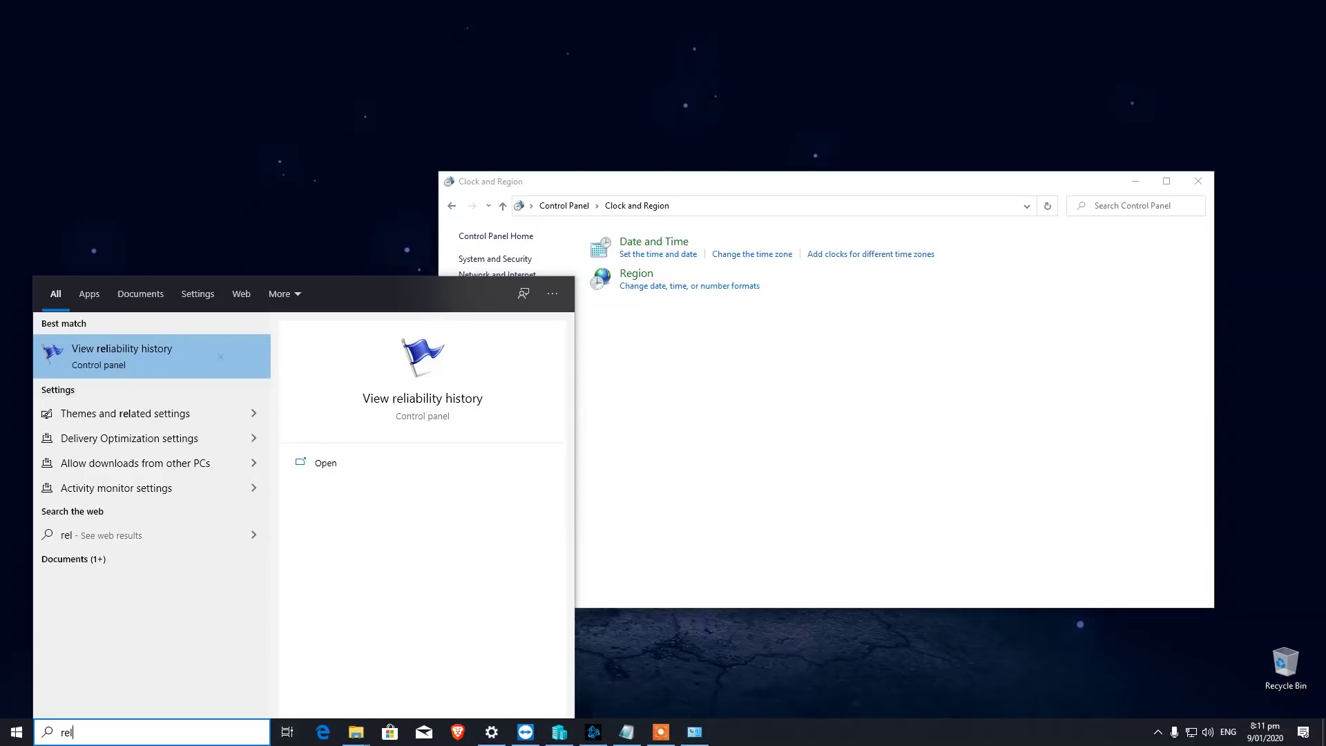
pyautogui.press('Return')
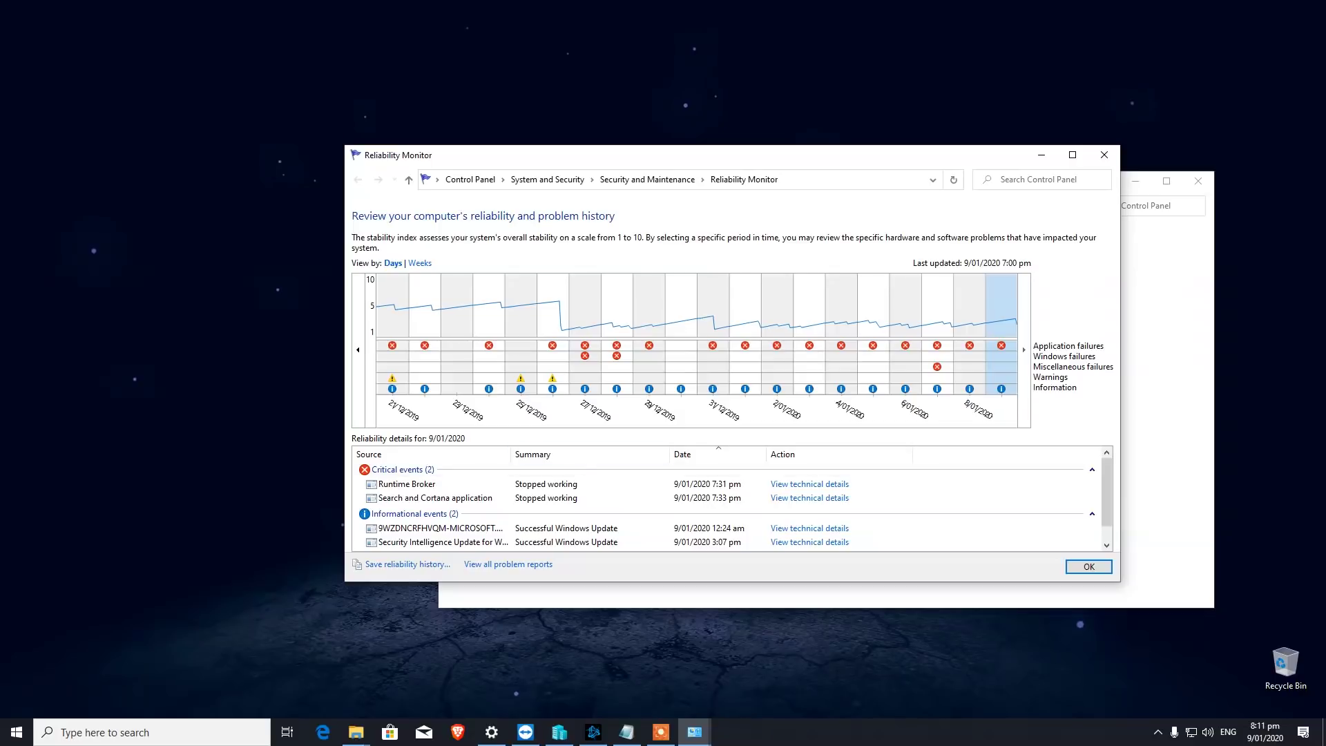
pyautogui.click(873, 331)
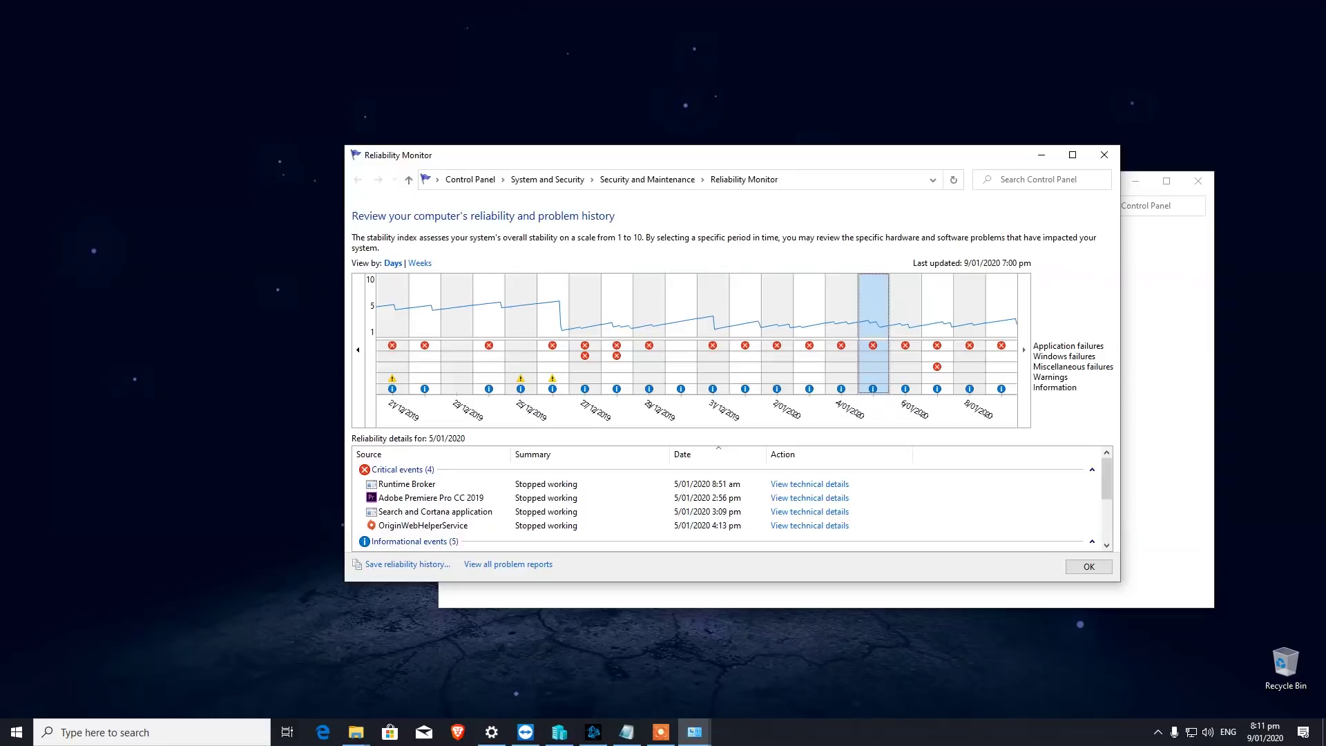
pyautogui.scroll(-3, 728, 504)
pyautogui.scroll(3, 728, 504)
pyautogui.click(937, 331)
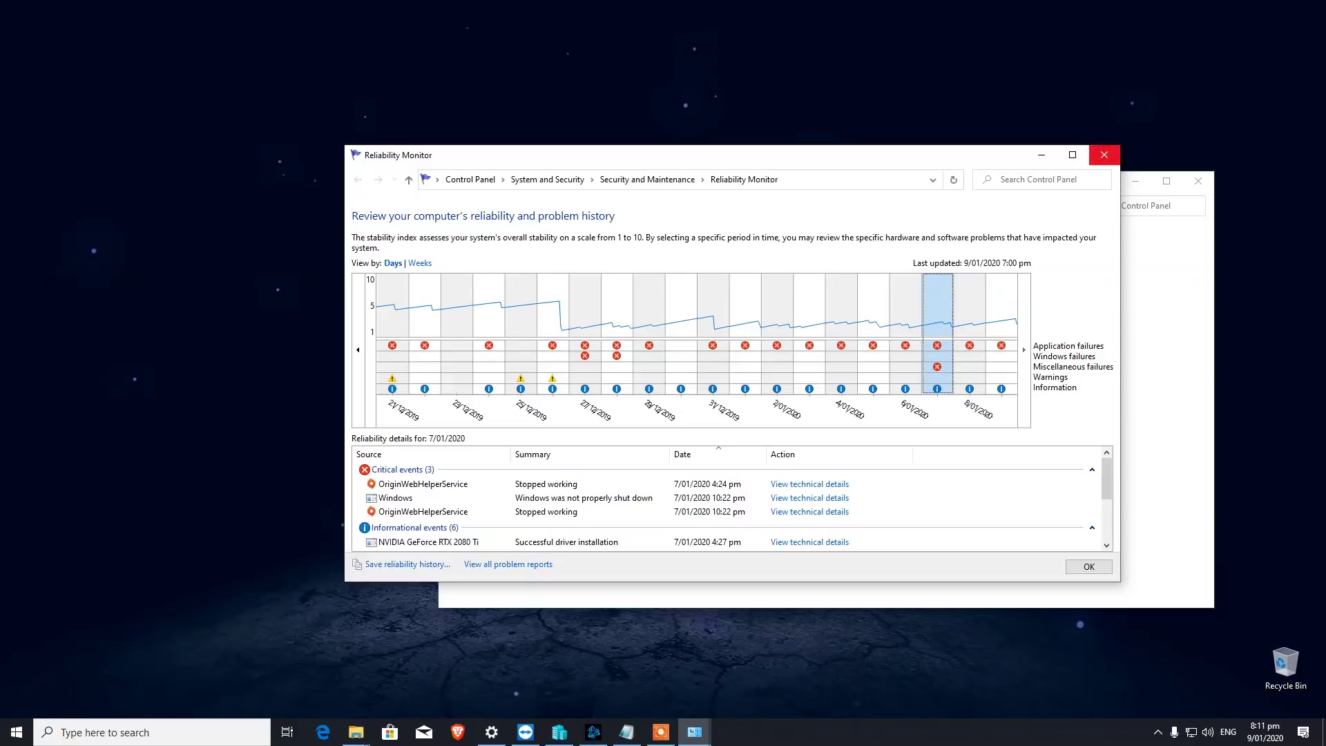
pyautogui.click(1103, 155)
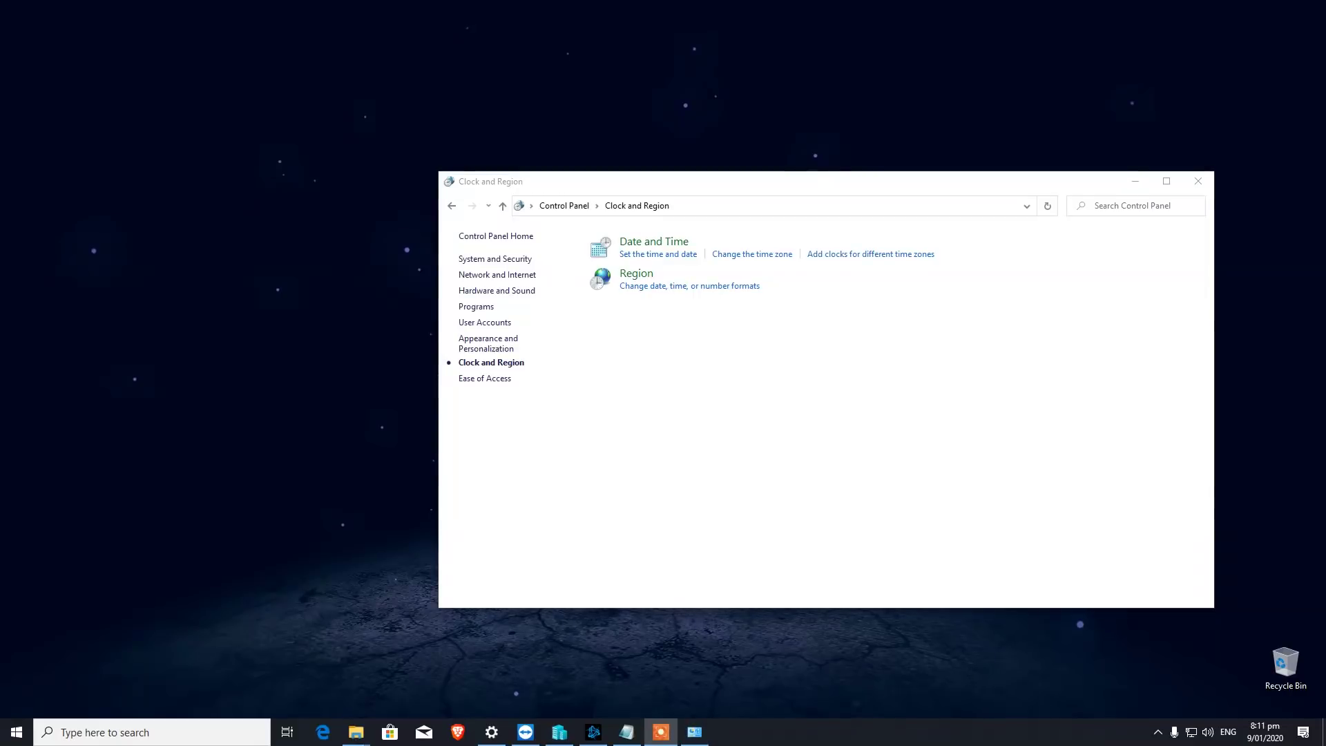
# Open Steps Recorder and start a new recording.
pyautogui.click(151, 732)
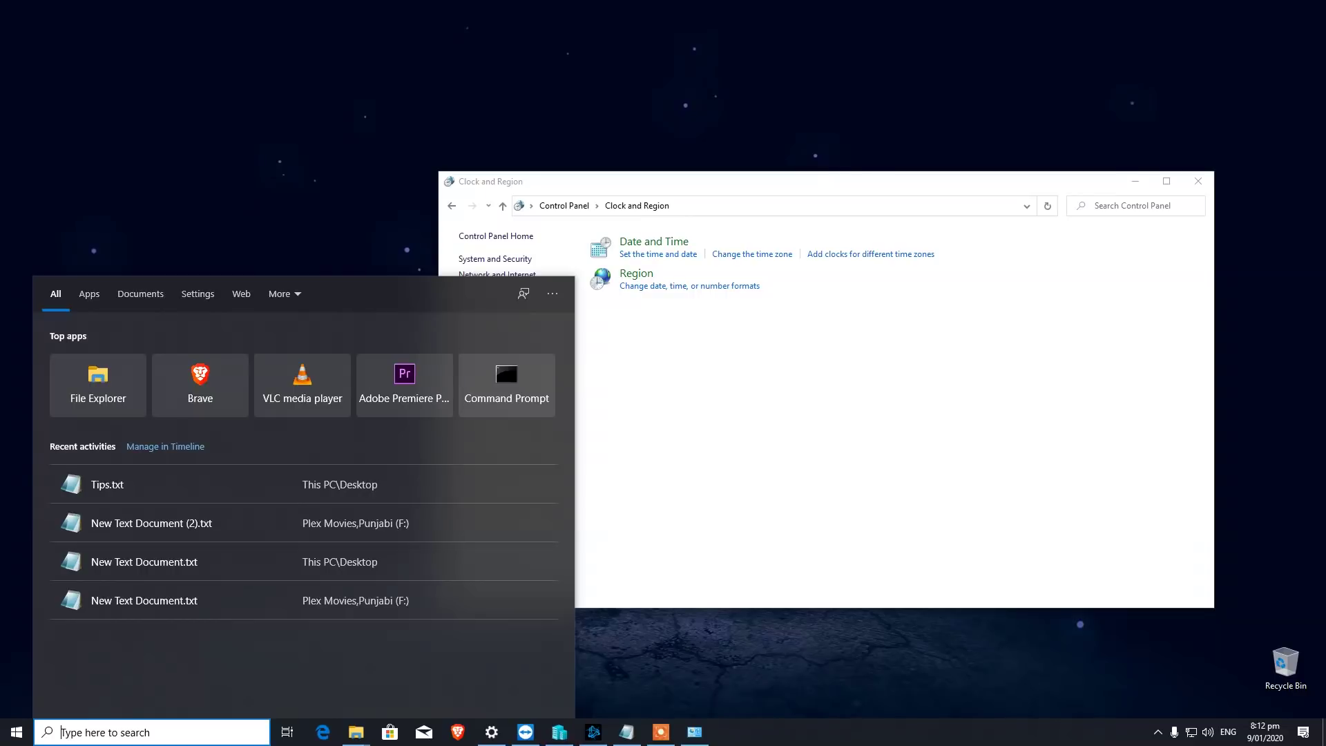
pyautogui.write('ste')
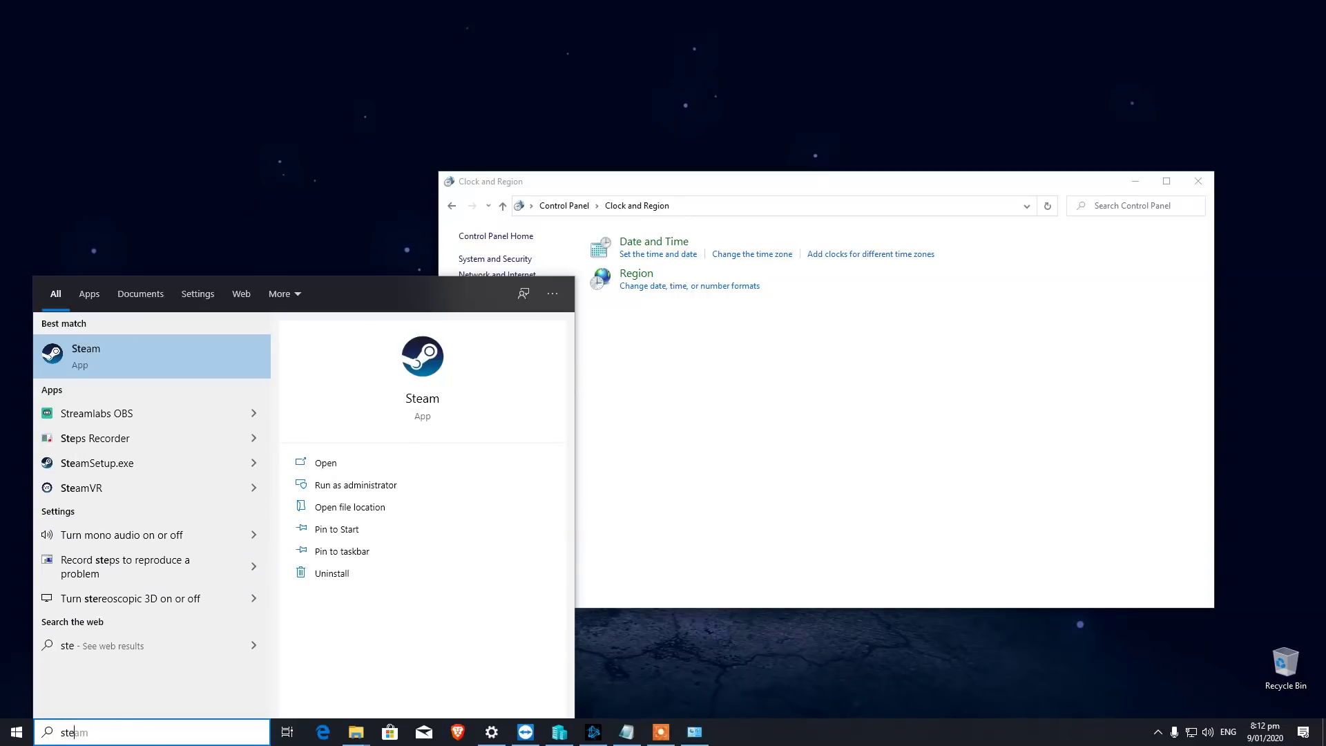
pyautogui.write('os')
pyautogui.press('BackSpace')
pyautogui.press('BackSpace')
pyautogui.write('ps')
pyautogui.press('Return')
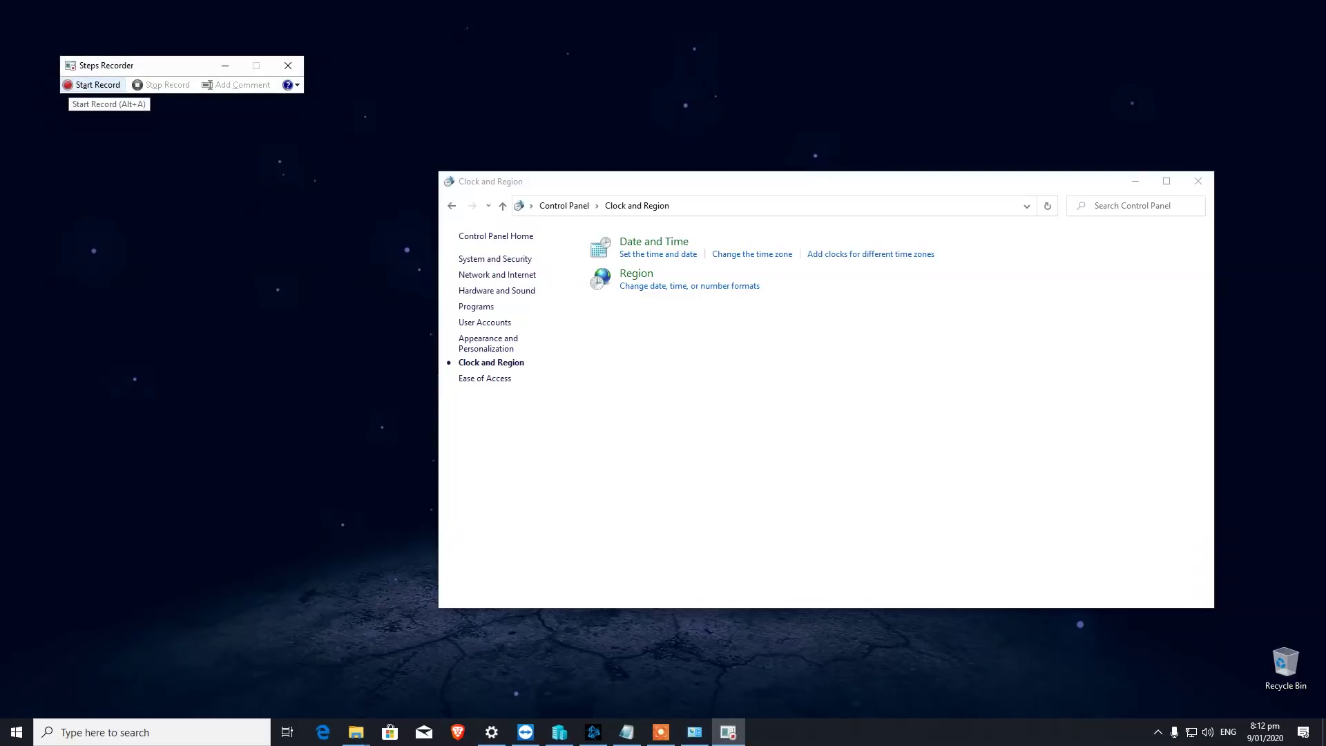
pyautogui.click(93, 84)
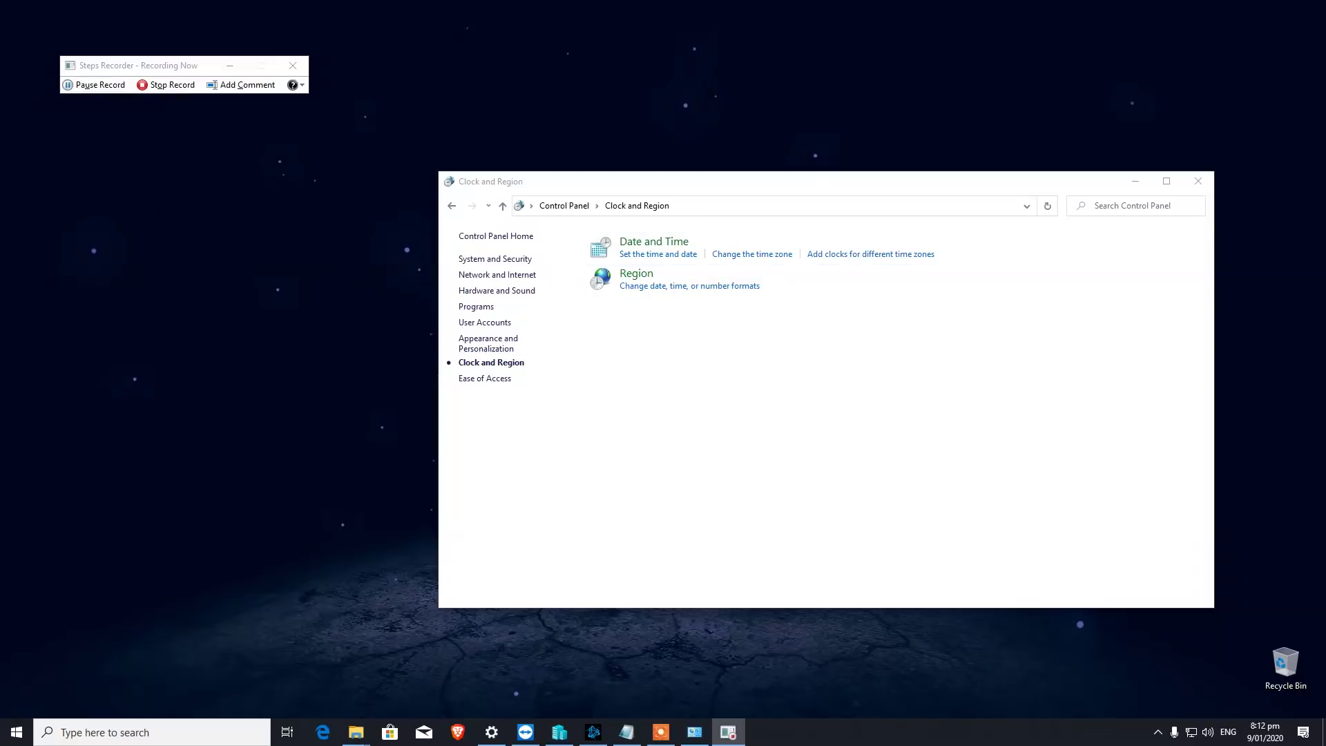
# Record going up to the Control Panel home and opening and closing the Region formats dialog, and stop the recording.
pyautogui.click(502, 206)
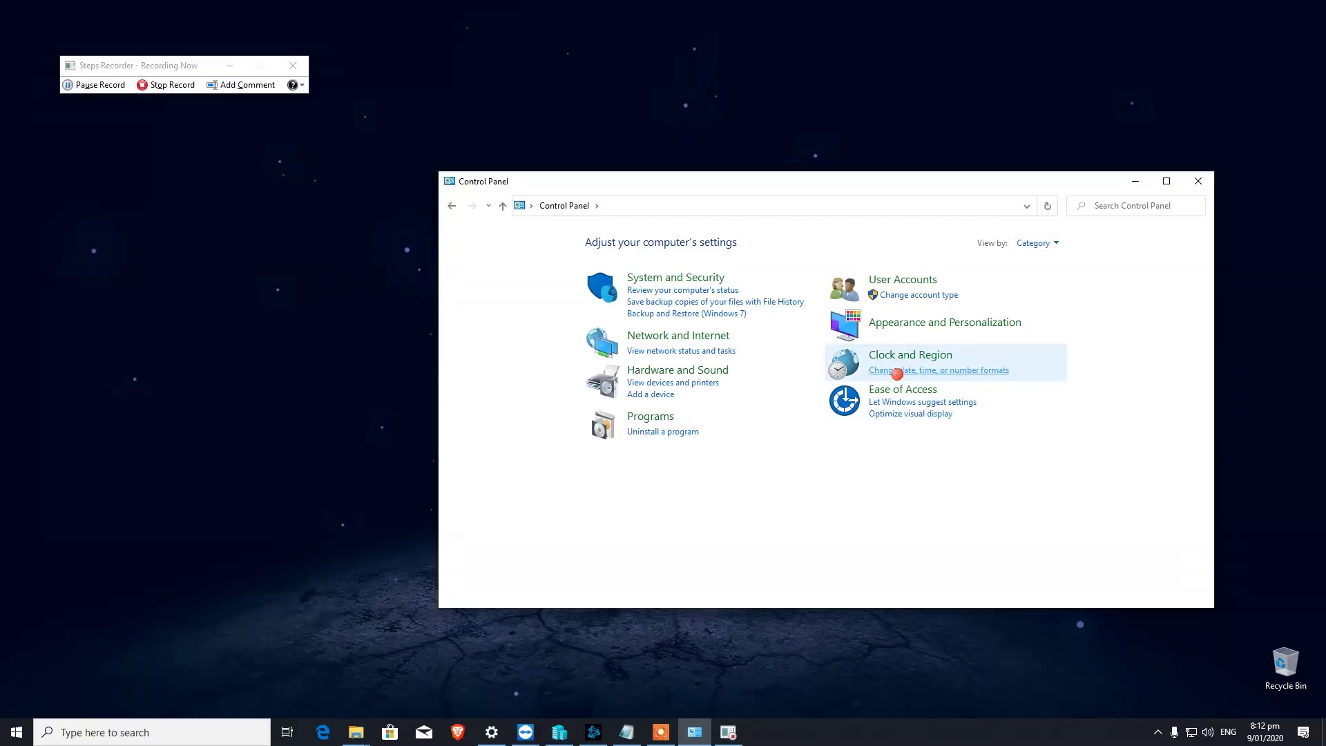
pyautogui.click(892, 370)
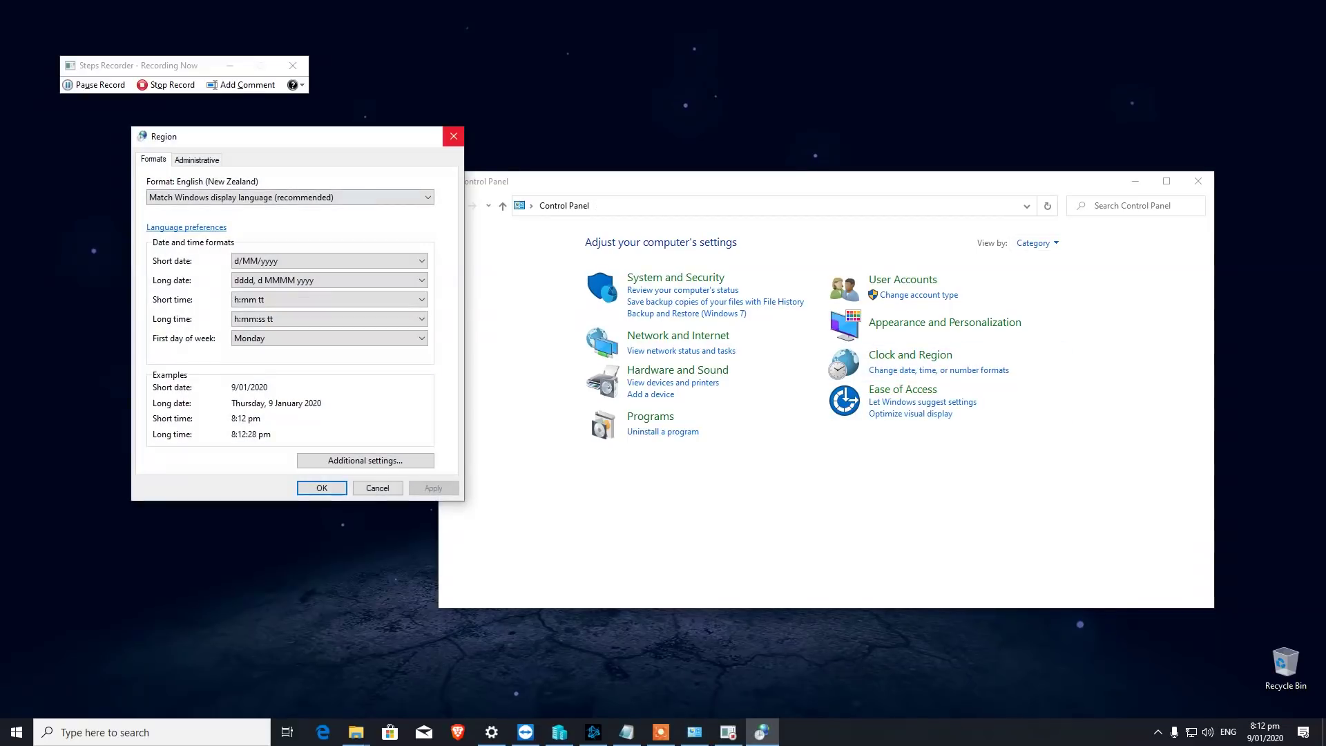
pyautogui.click(454, 136)
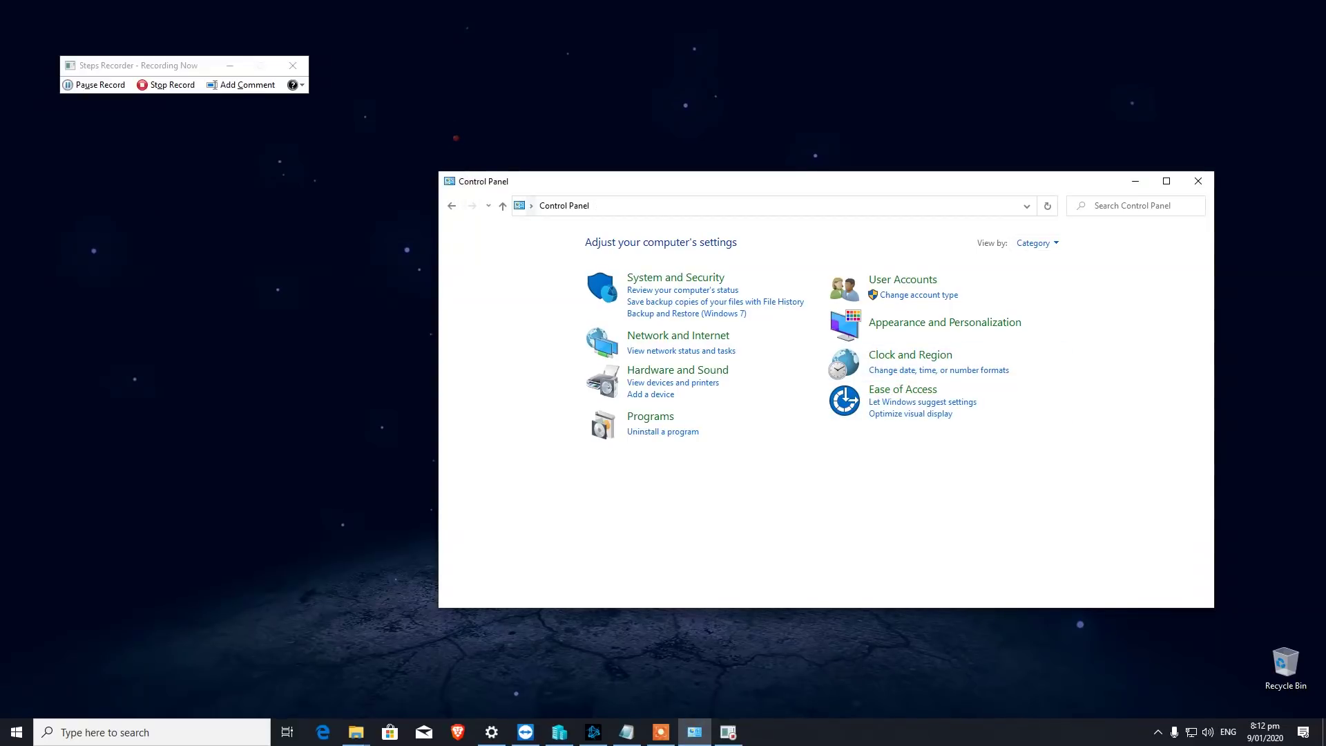
pyautogui.click(166, 85)
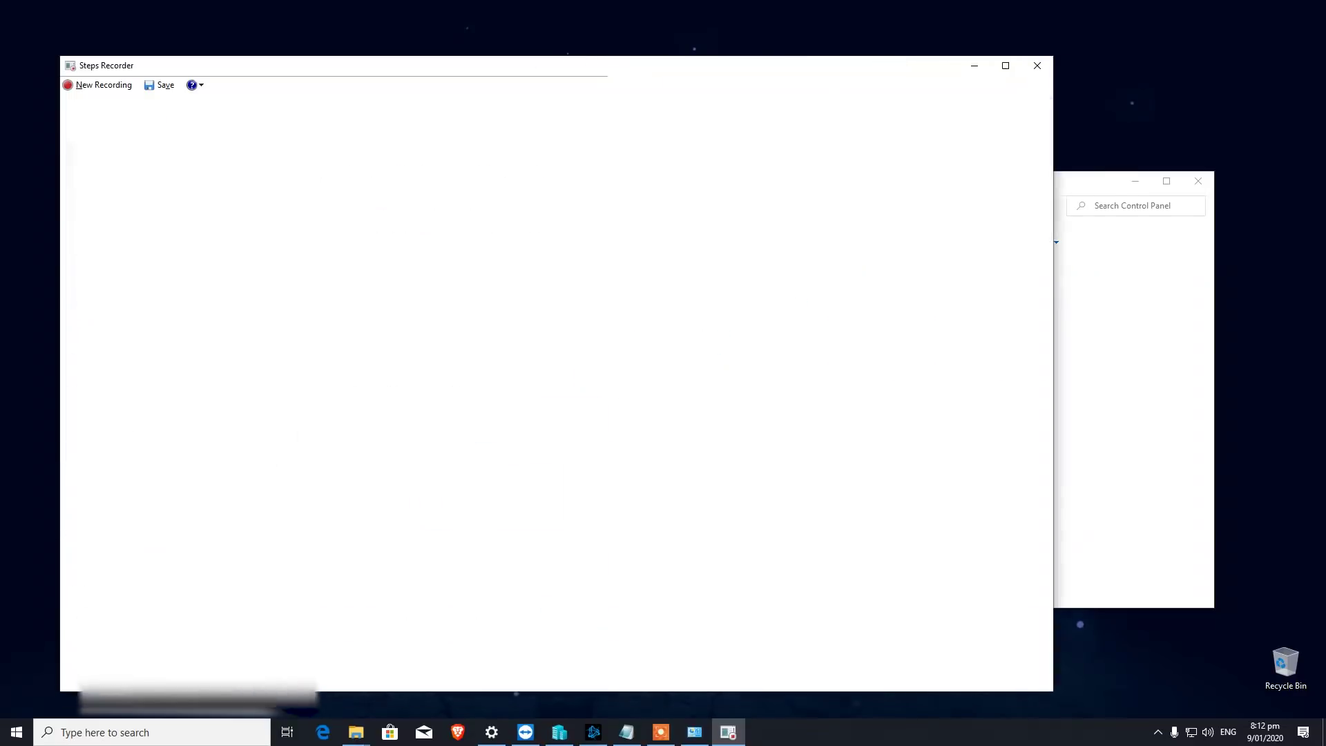
# Review the captured steps in the Steps Recorder report, and close Steps Recorder.
pyautogui.scroll(-4, 335, 408)
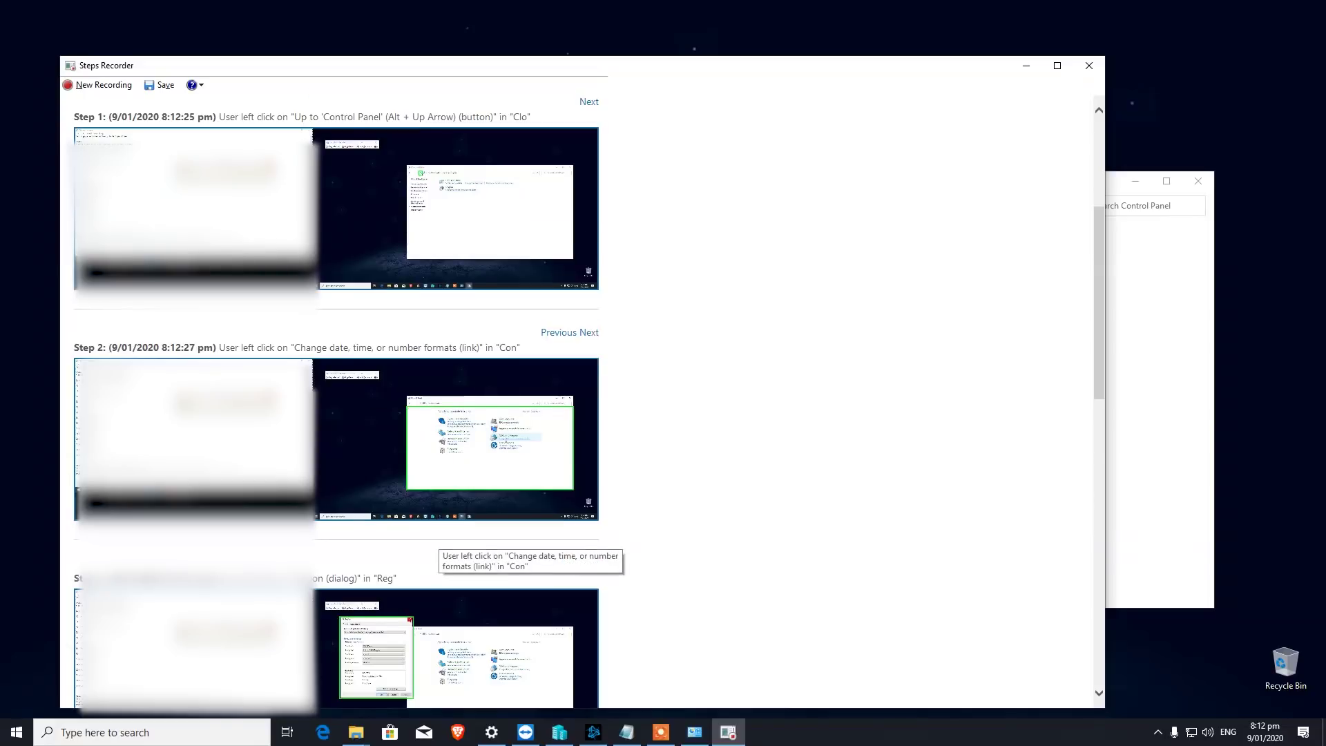
pyautogui.scroll(-3, 435, 539)
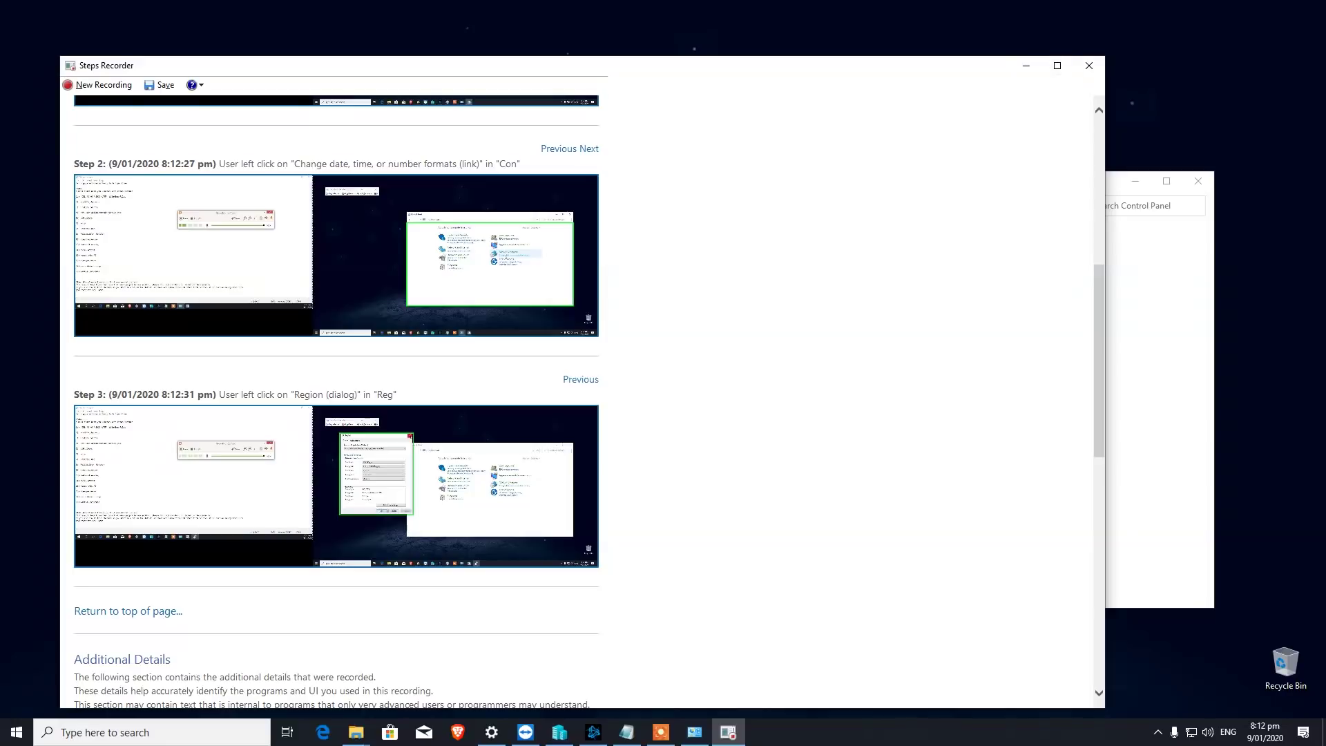
pyautogui.hotkey('alt', 'F4')
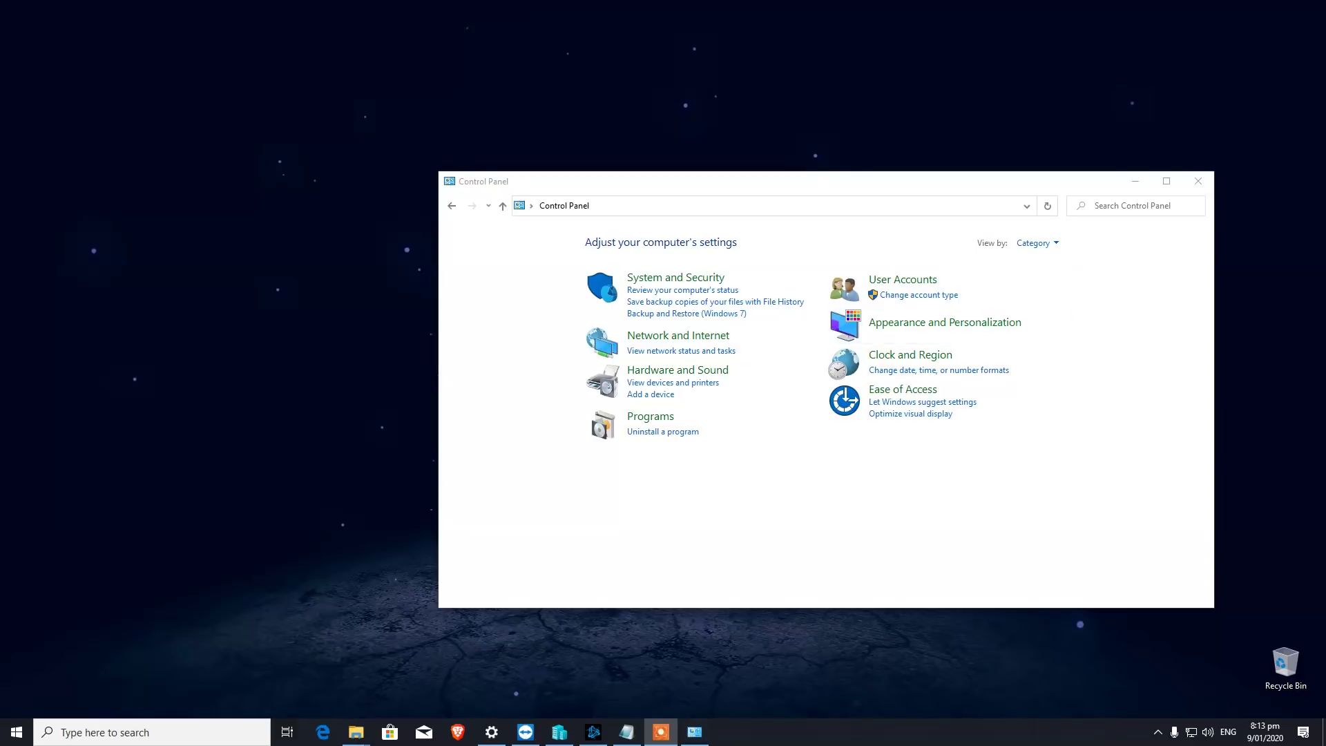
# Close Control Panel and open Media streaming options through a search for "media".
pyautogui.click(1197, 181)
pyautogui.press('super+s')
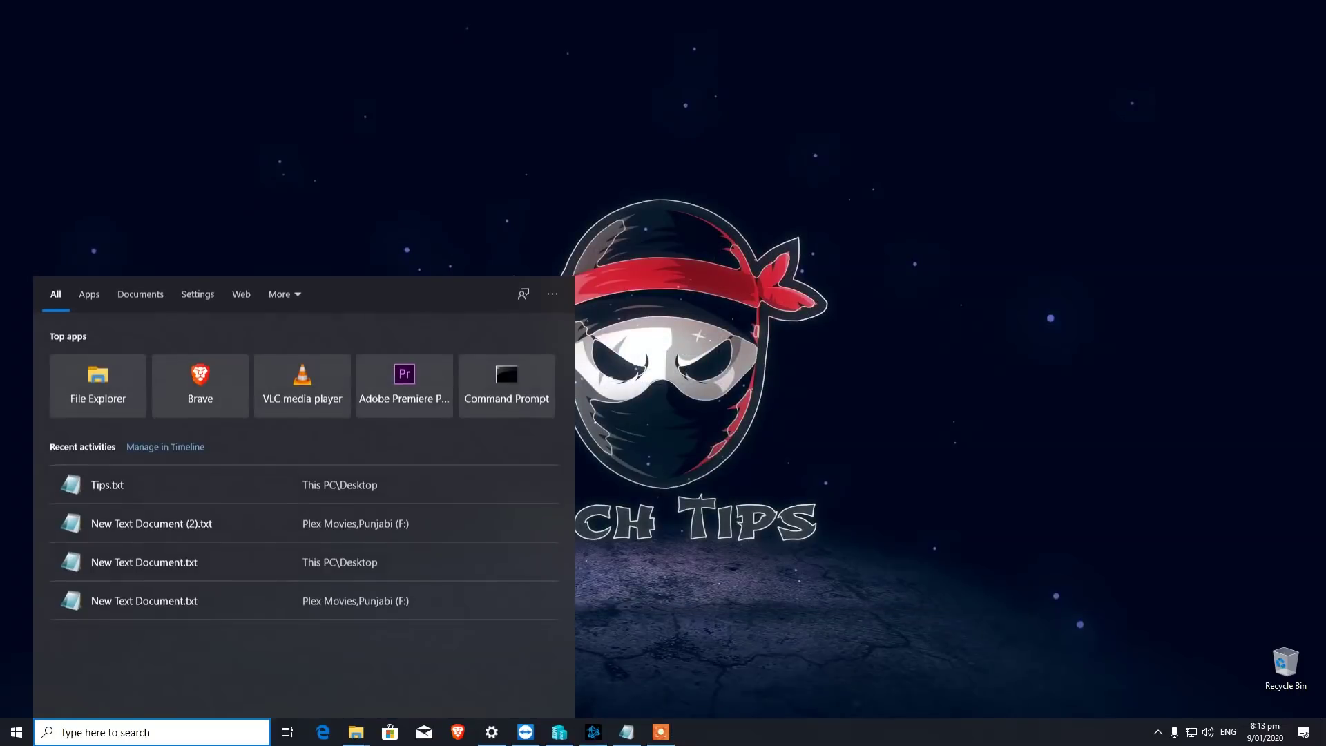
pyautogui.write('media')
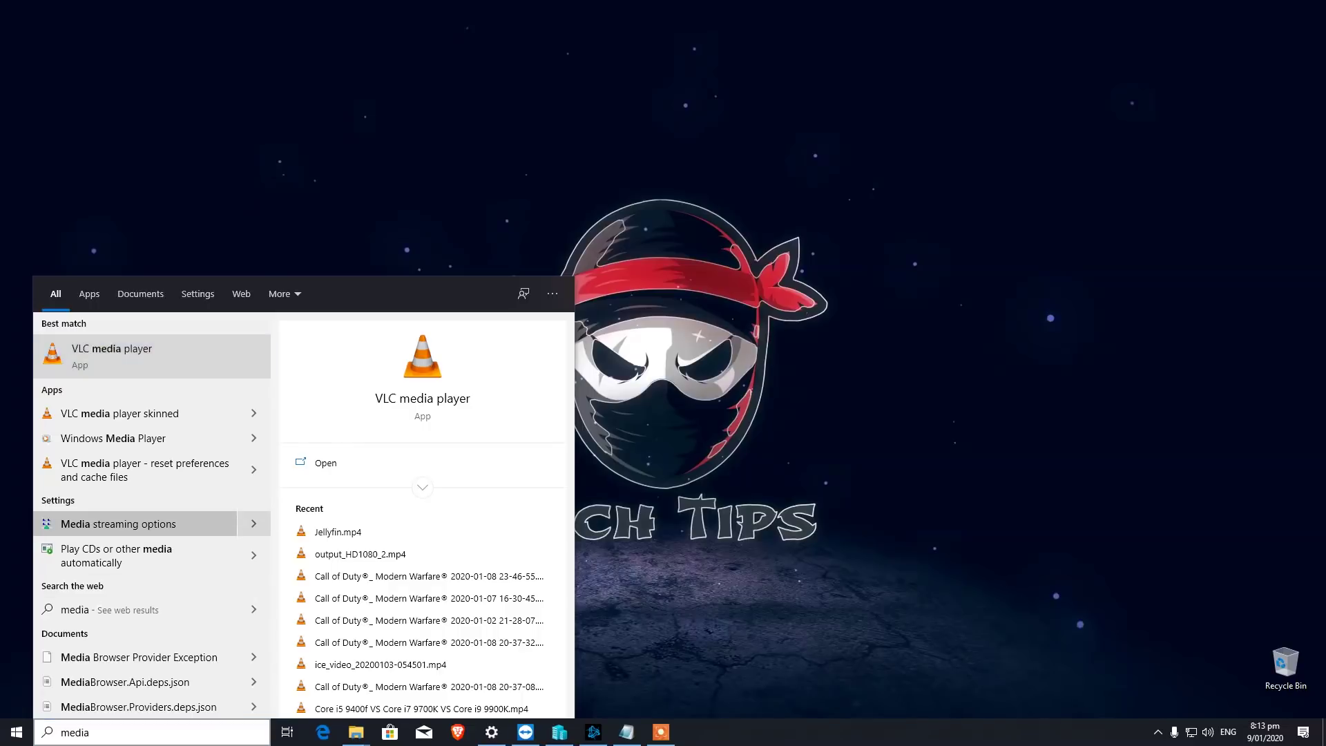
pyautogui.press('Escape')
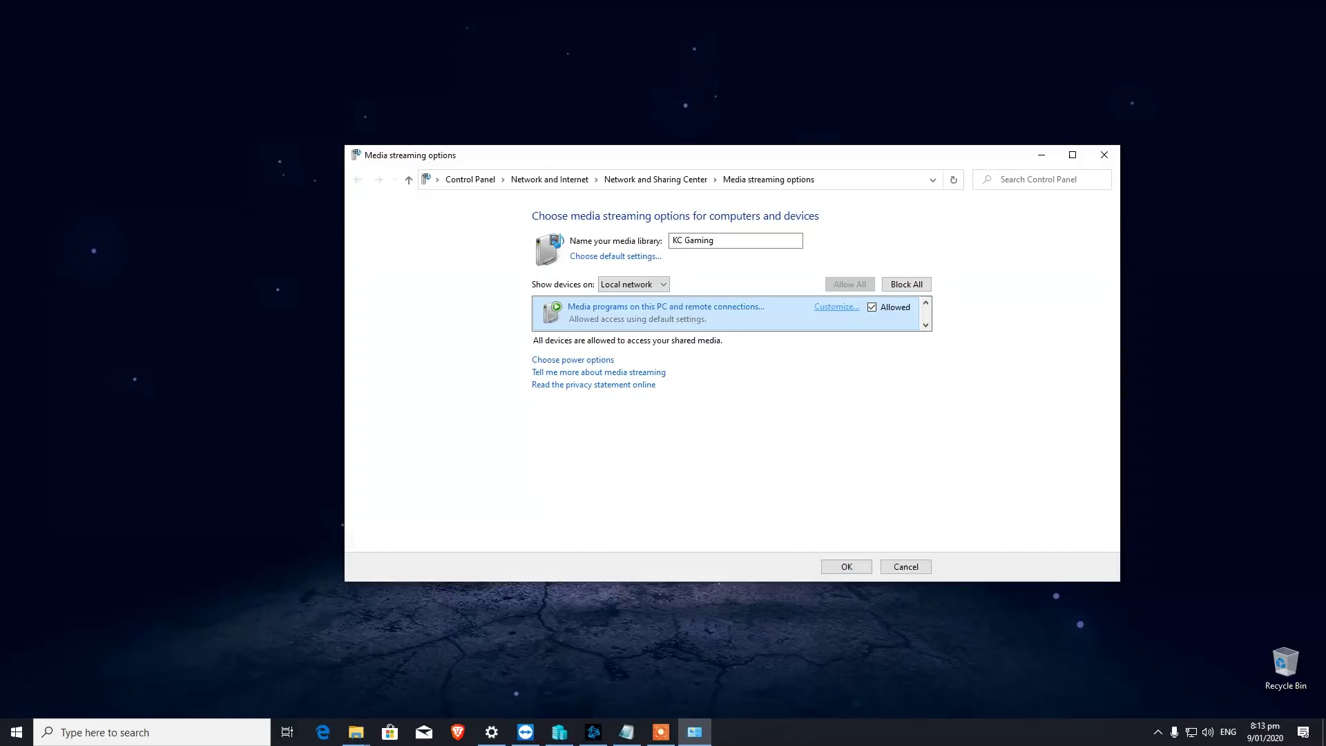
# View the customization settings for media programs on this PC and remote connections, and close Media streaming options.
pyautogui.press('Return')
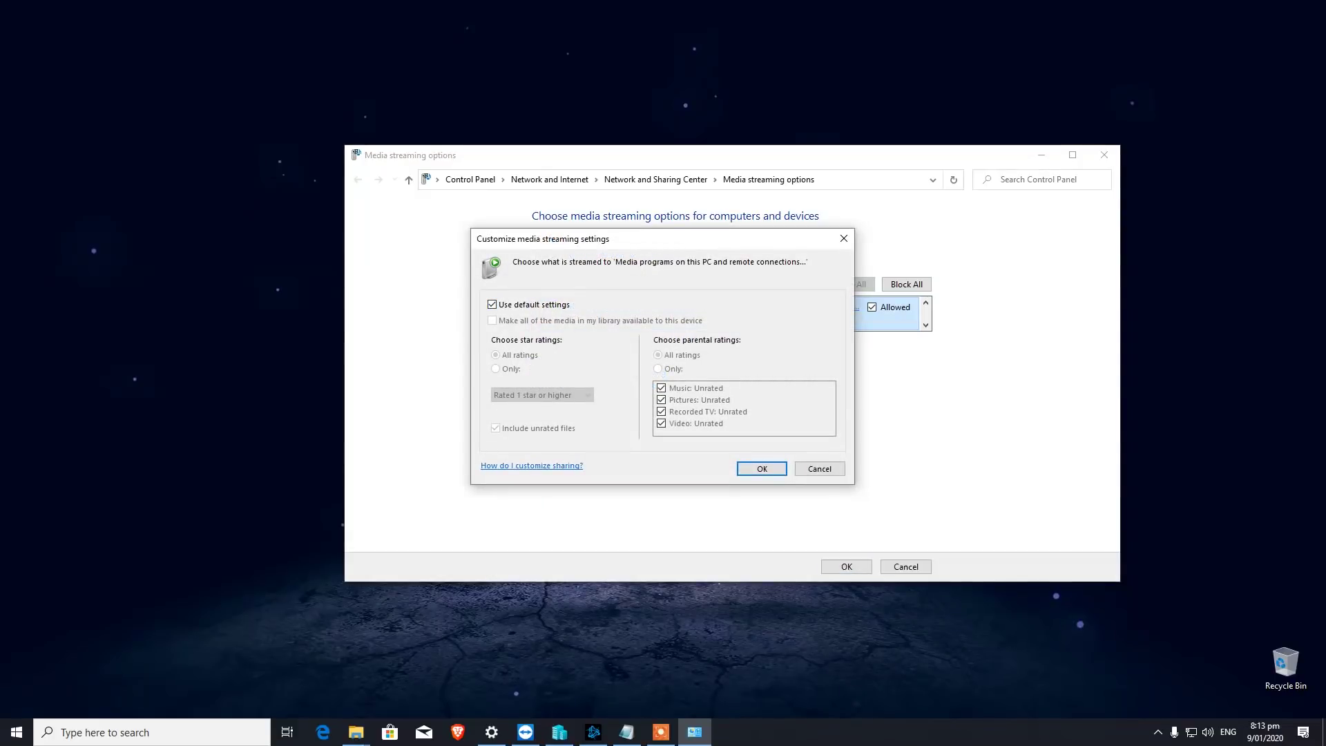
pyautogui.click(843, 239)
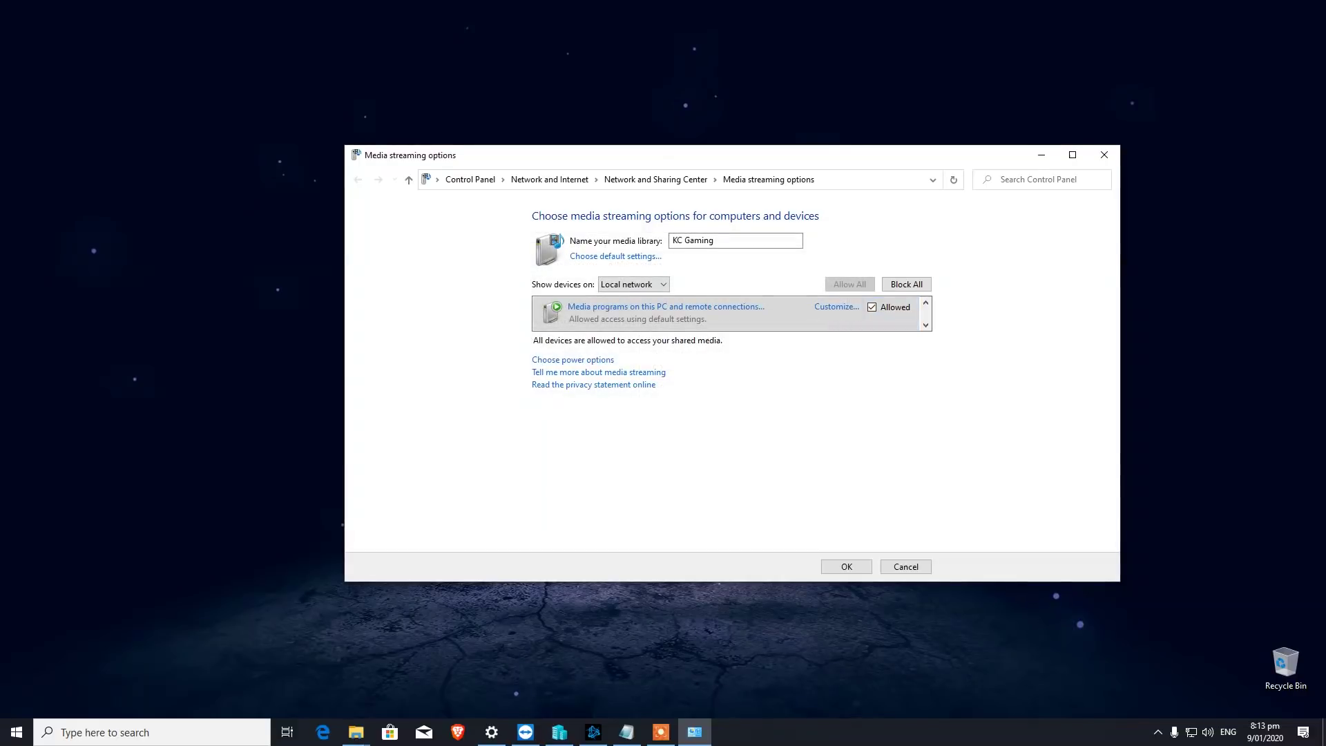
pyautogui.hotkey('alt', 'F4')
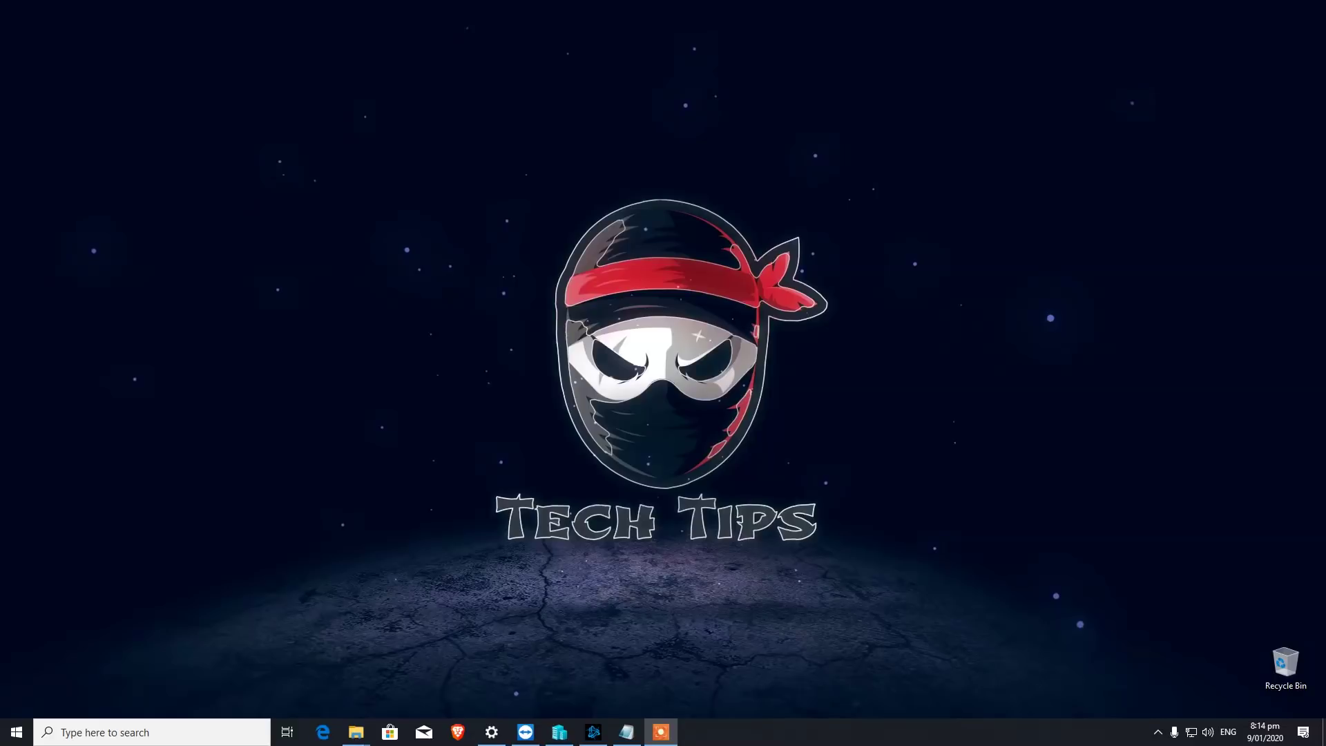
# Open Quick Assist through a search for "quick" and choose to assist another person.
pyautogui.press('super+s')
pyautogui.write('quick')
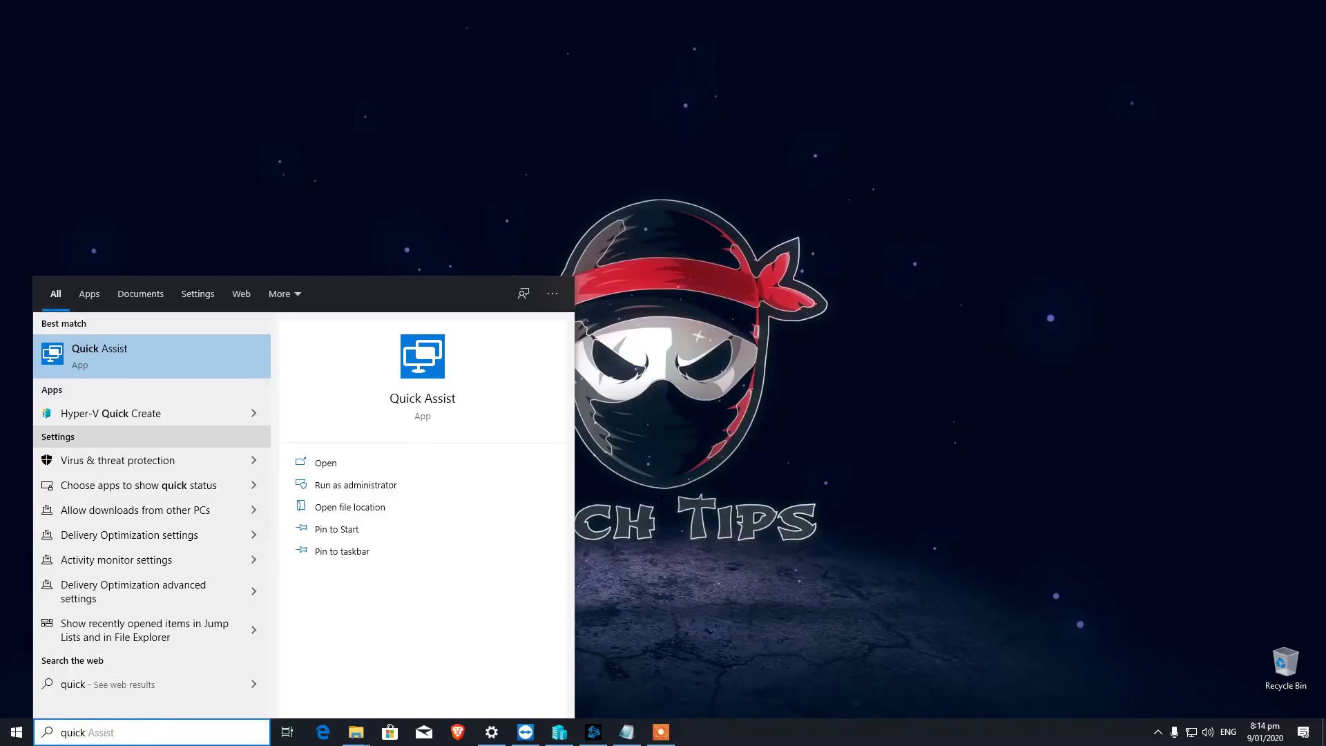
pyautogui.press('Return')
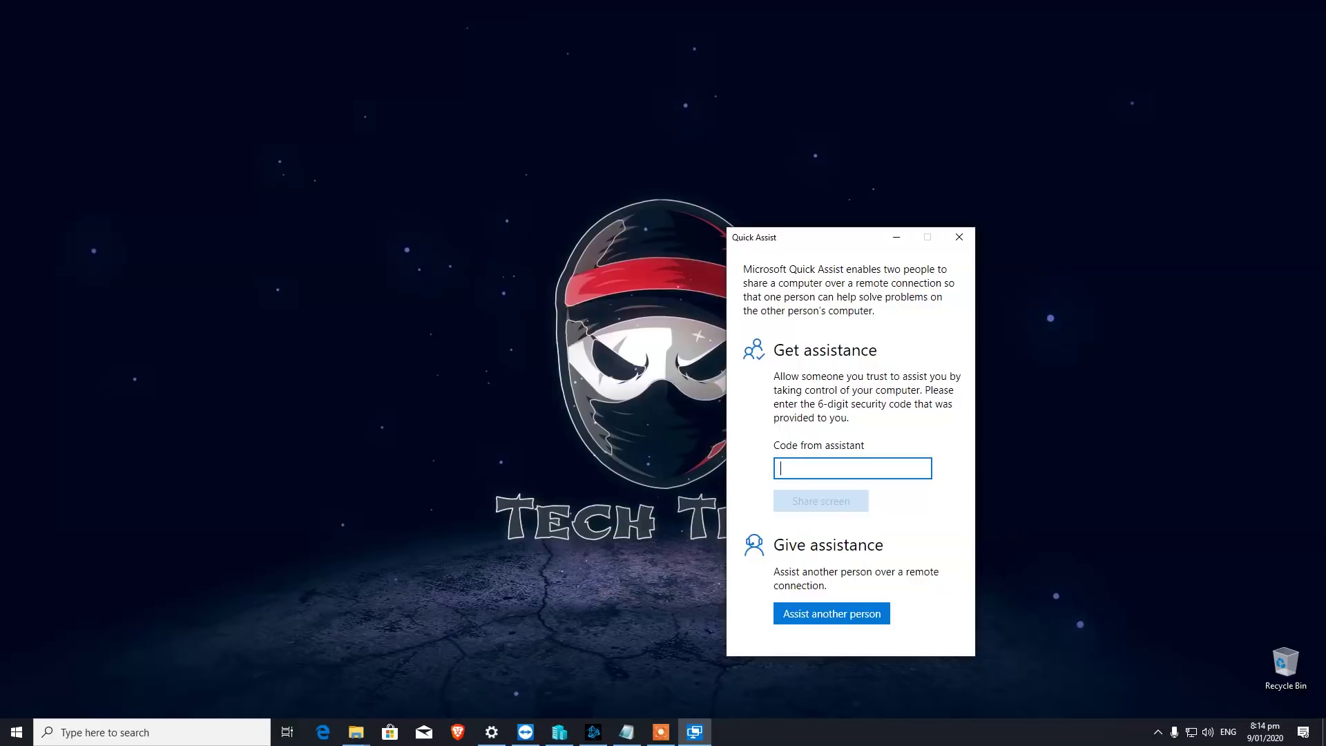
pyautogui.click(831, 613)
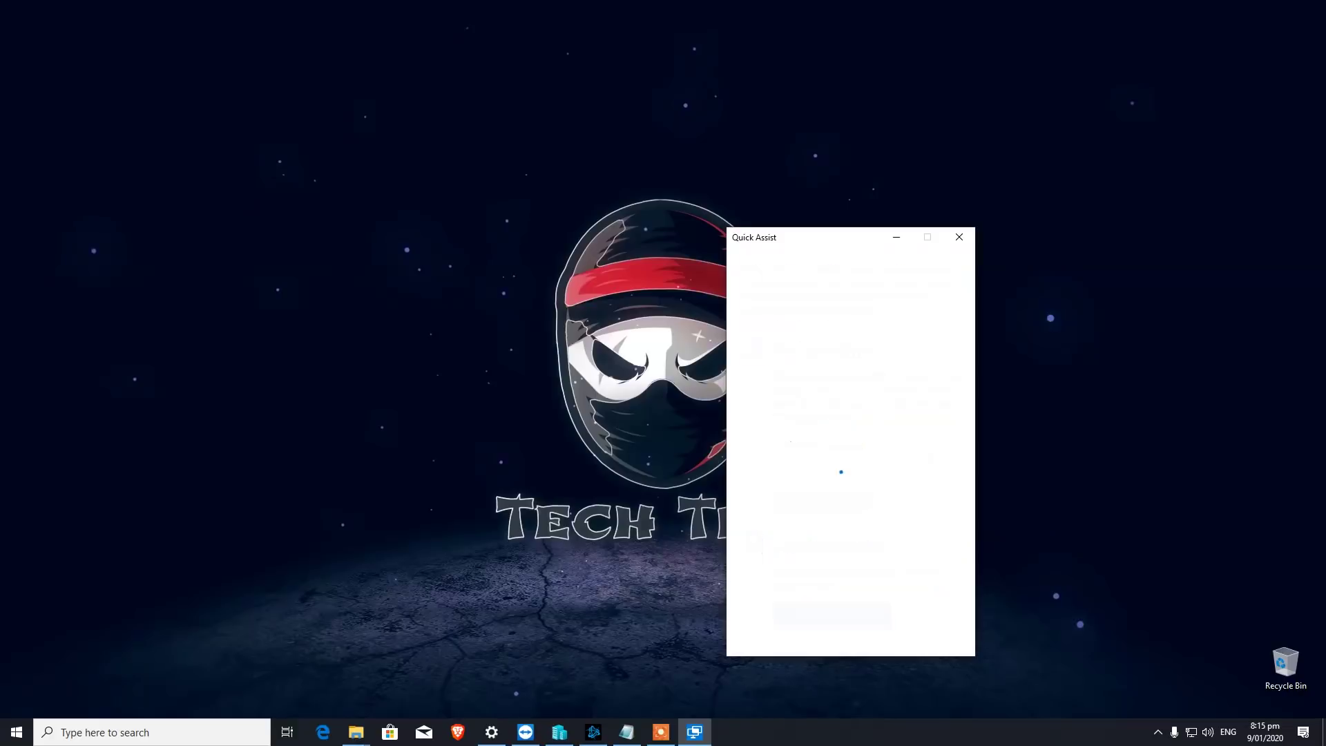
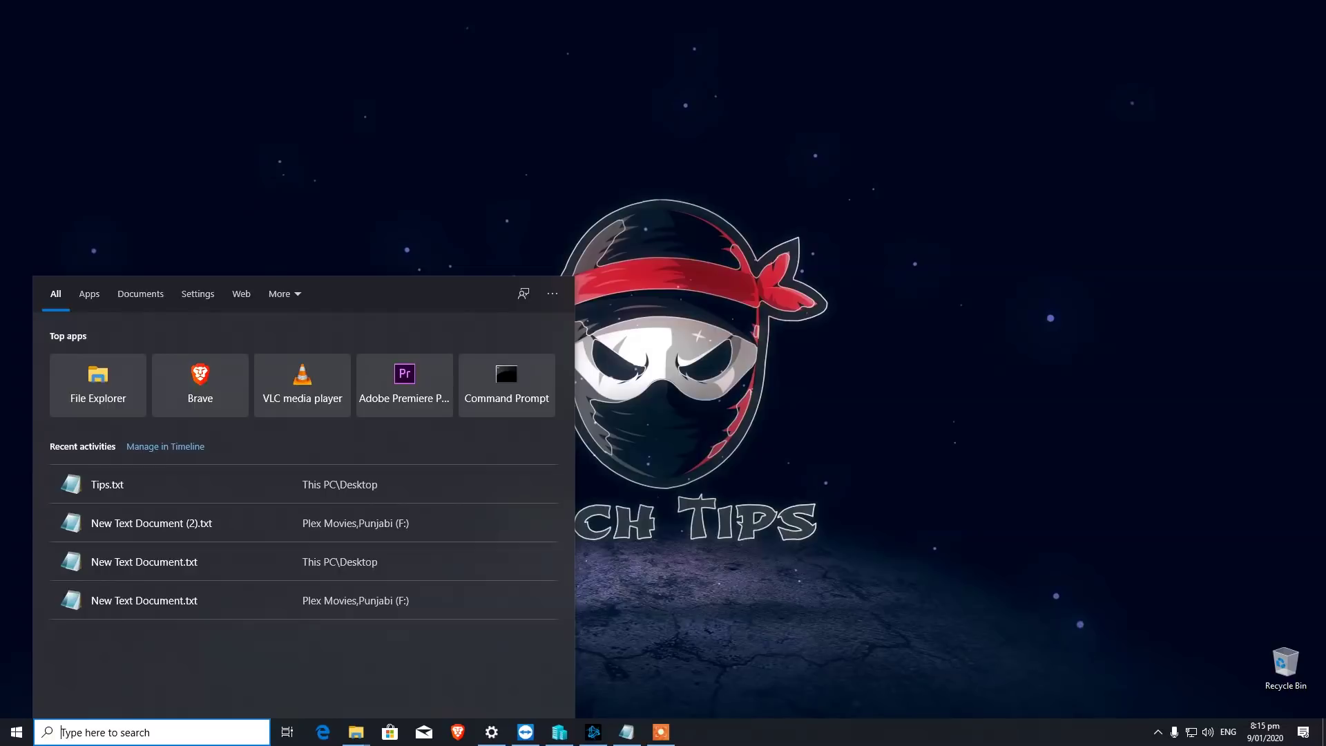
# Open the Reset this PC settings through a search for "reset", view the Recovery options, and close Settings.
pyautogui.write('r')
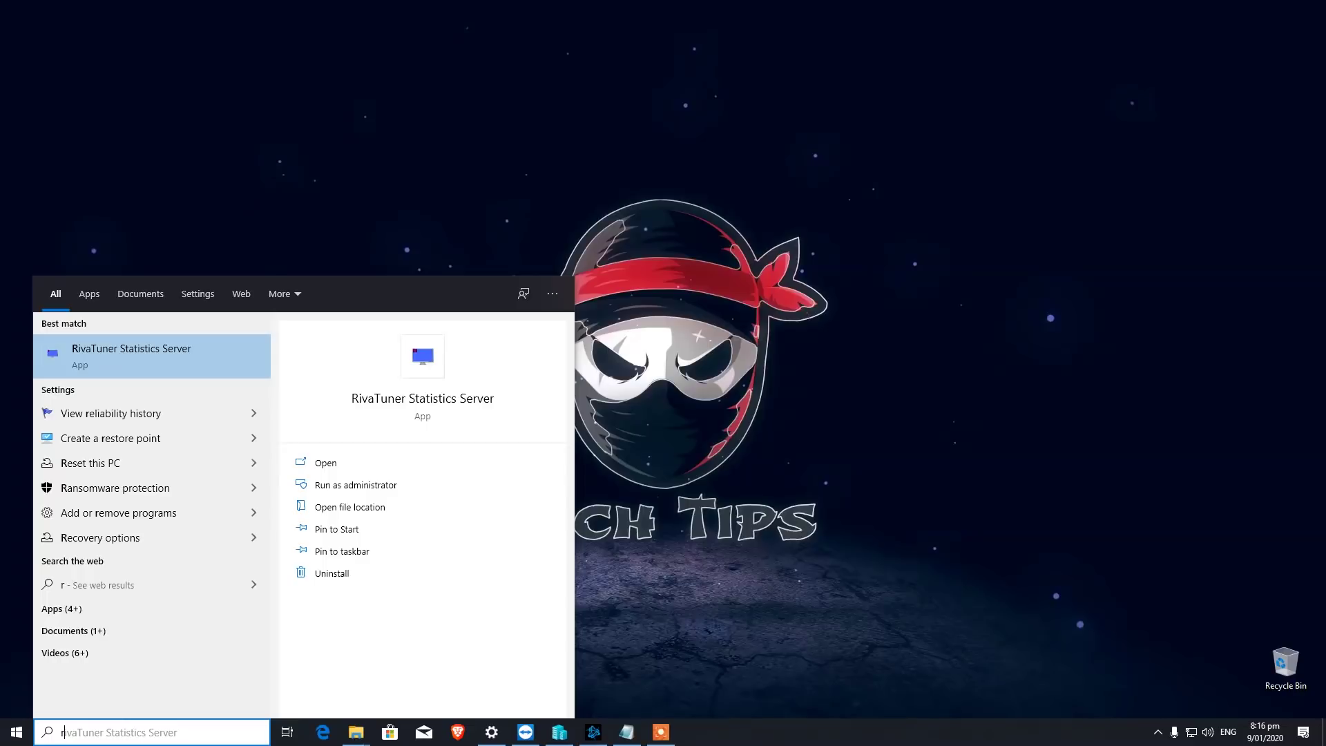
pyautogui.write('eset')
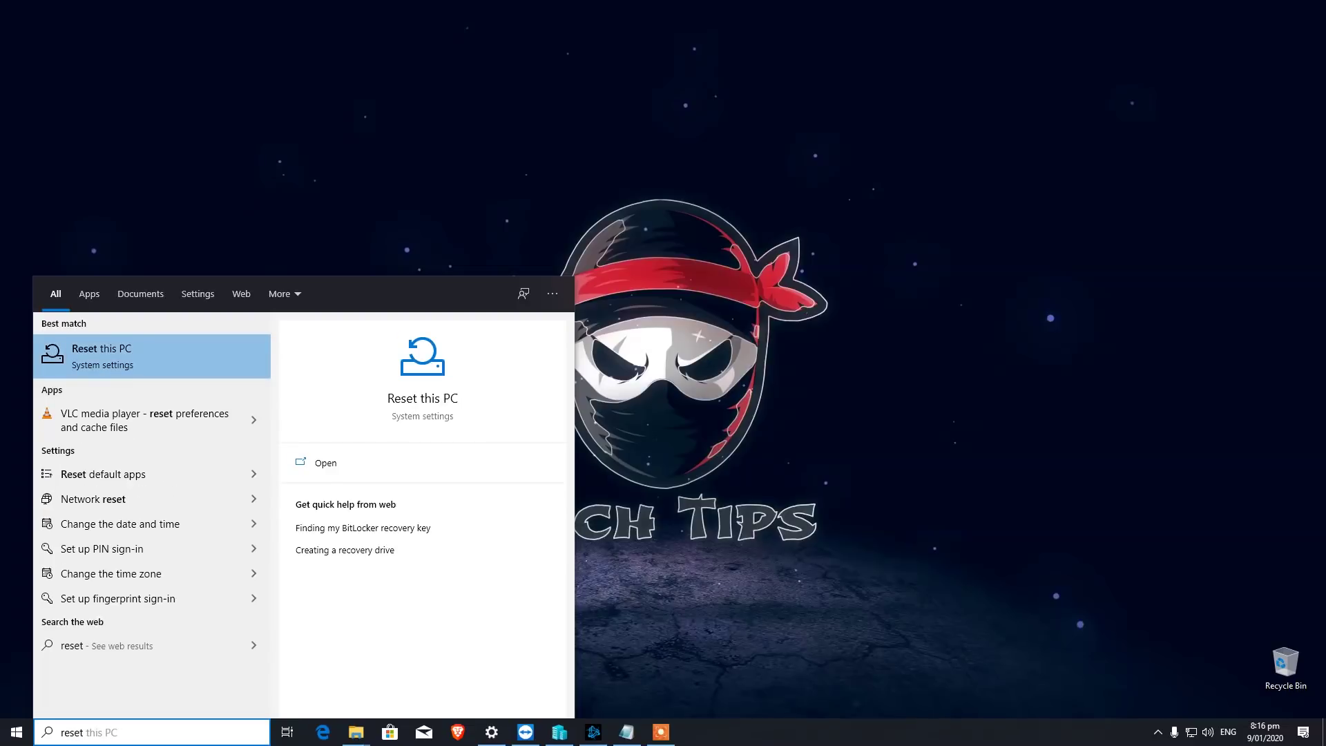
pyautogui.press('Return')
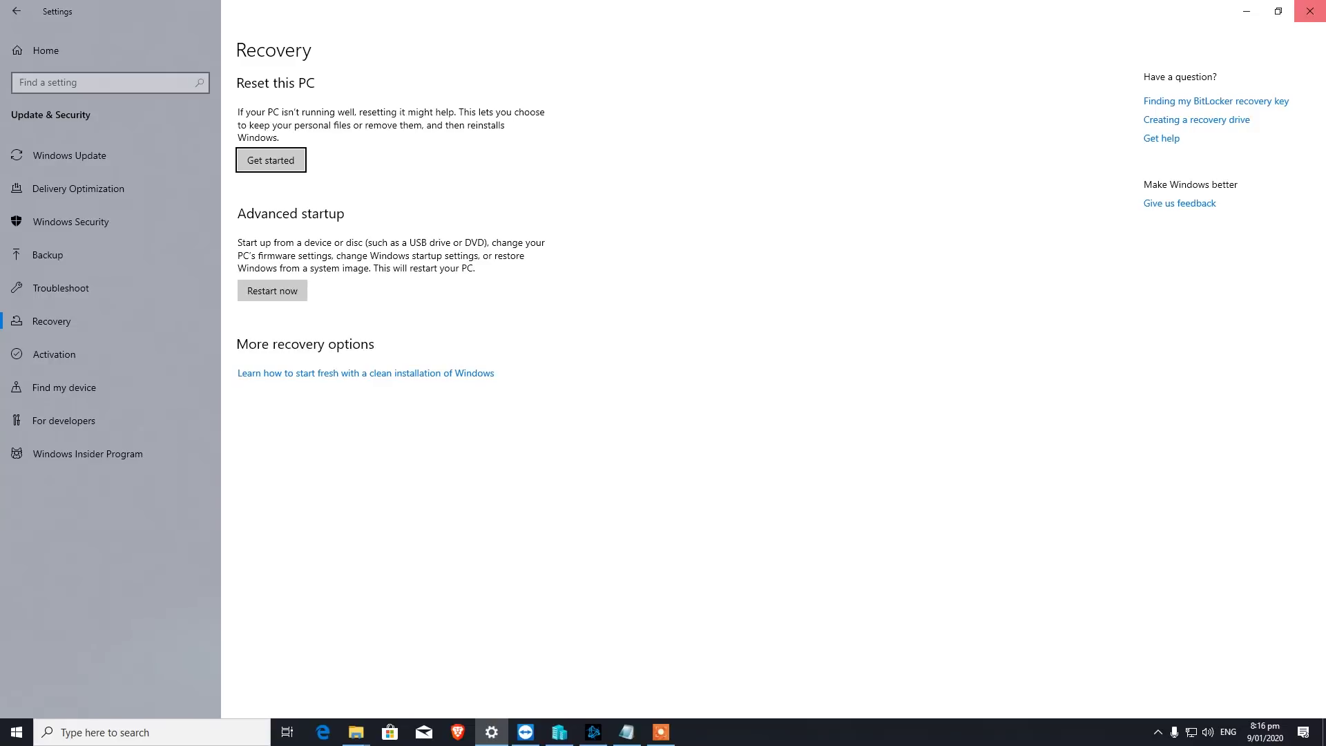
pyautogui.click(1310, 11)
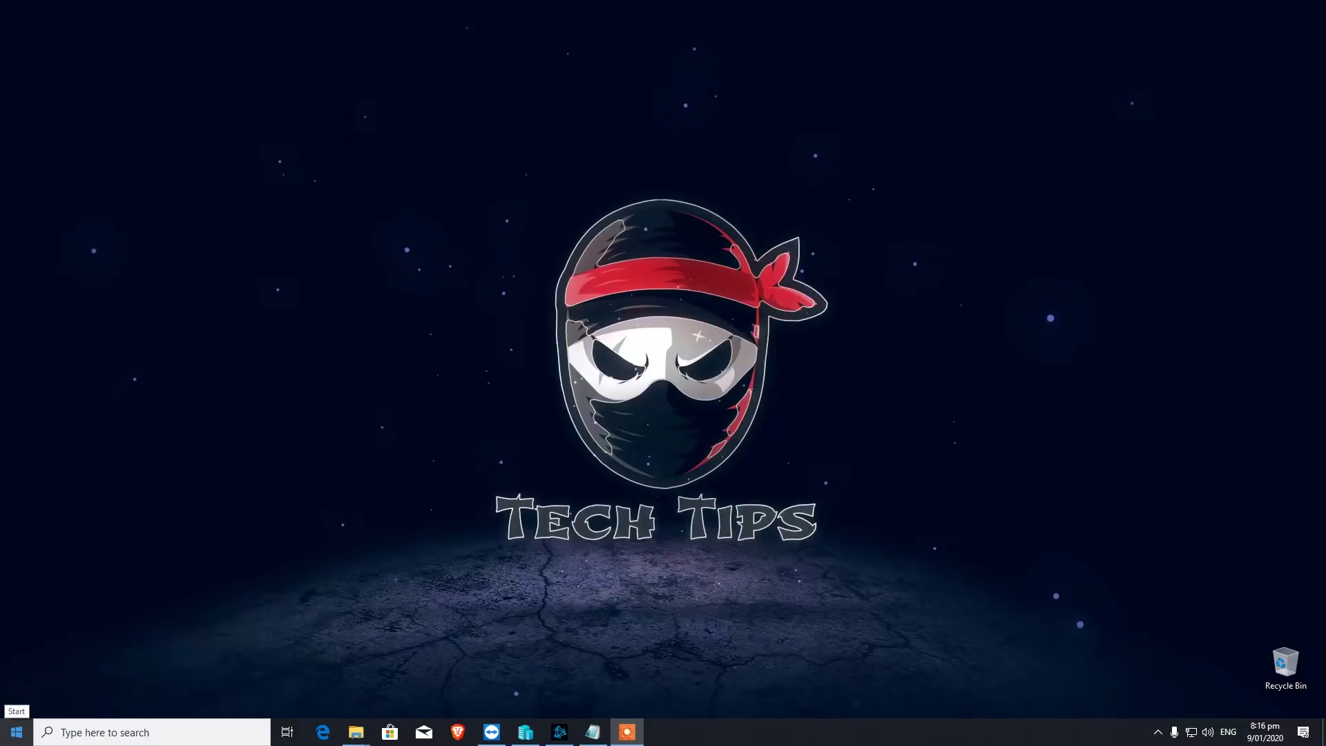
pyautogui.click(17, 731)
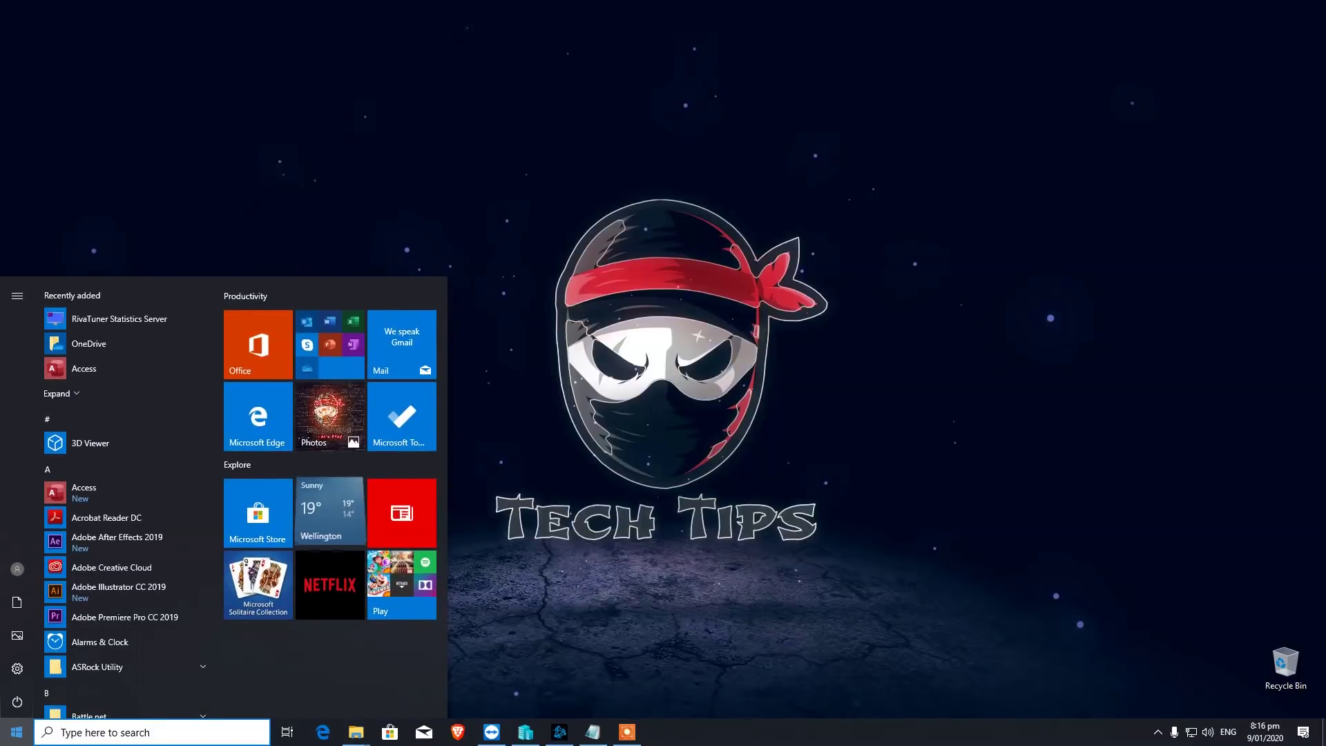
pyautogui.press('Escape')
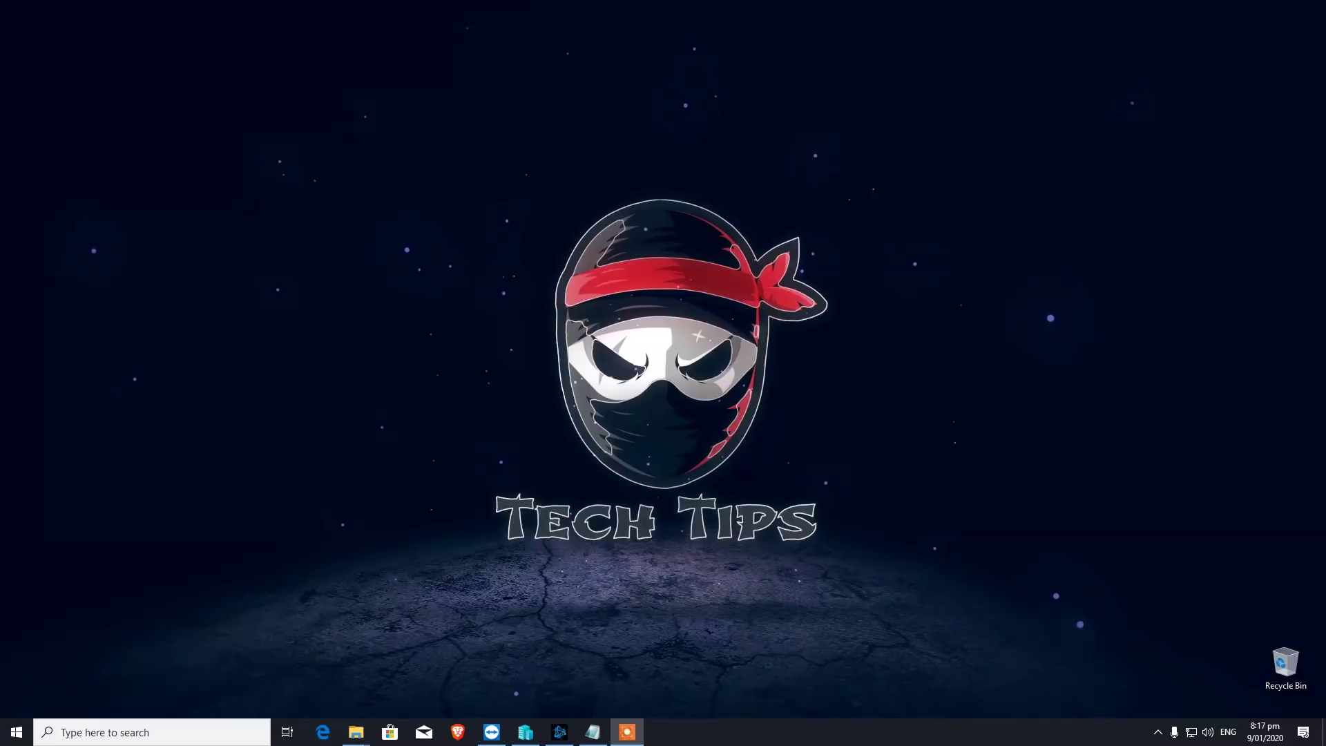
# Open Storage settings through a search for "storage sen", view the Storage Sense options, and close Settings.
pyautogui.press('super+s')
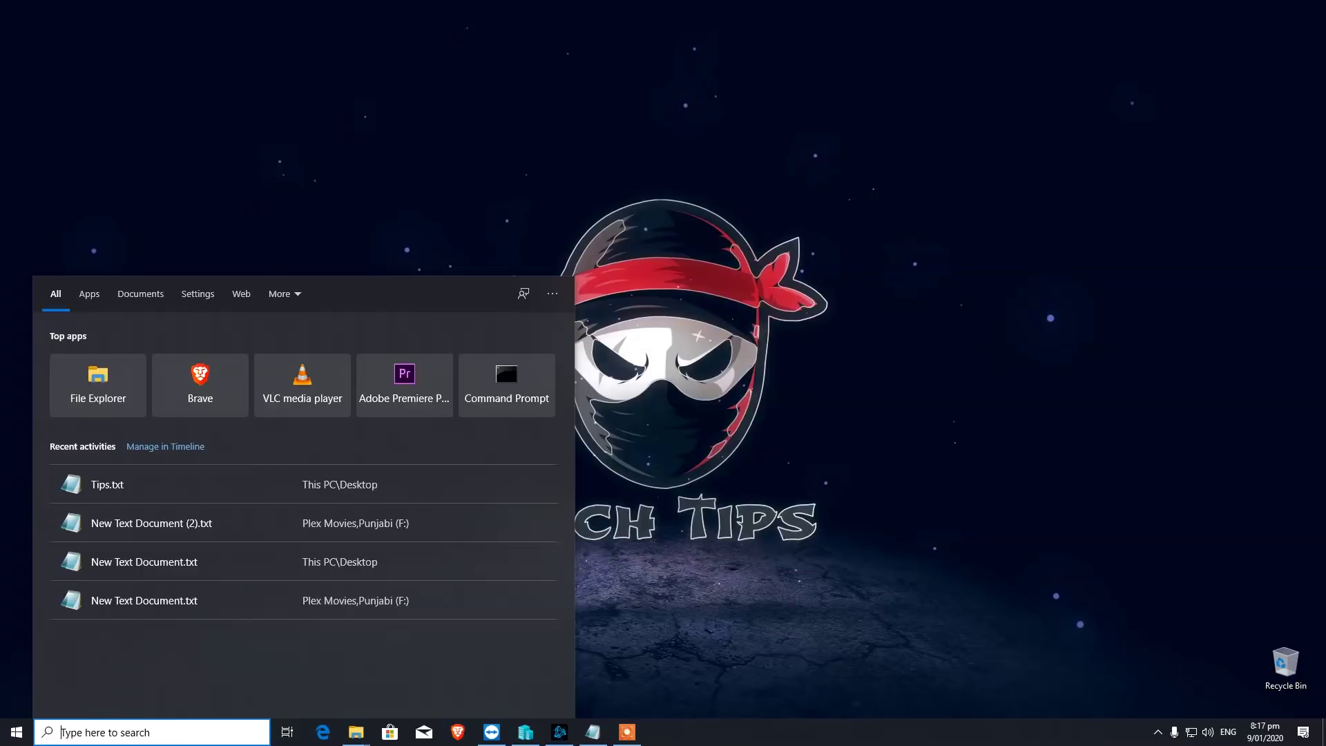
pyautogui.write('stora')
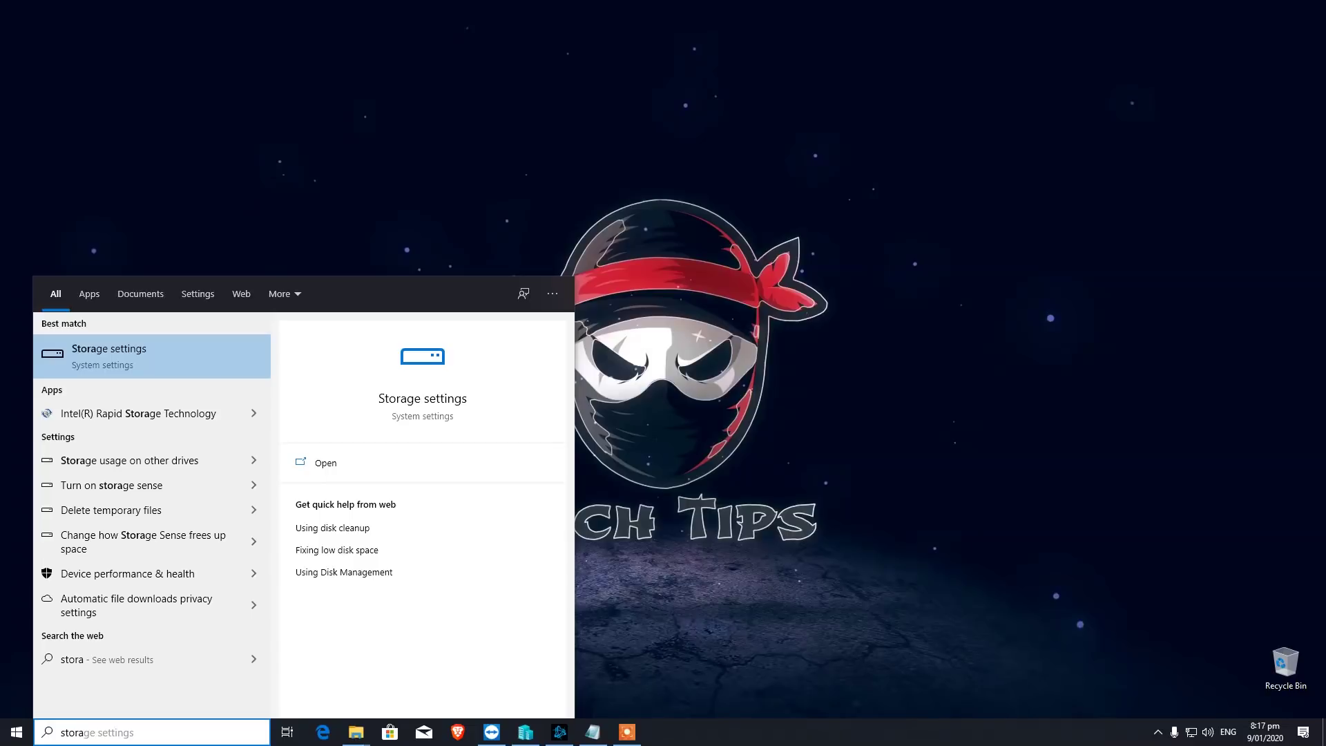
pyautogui.write('ge')
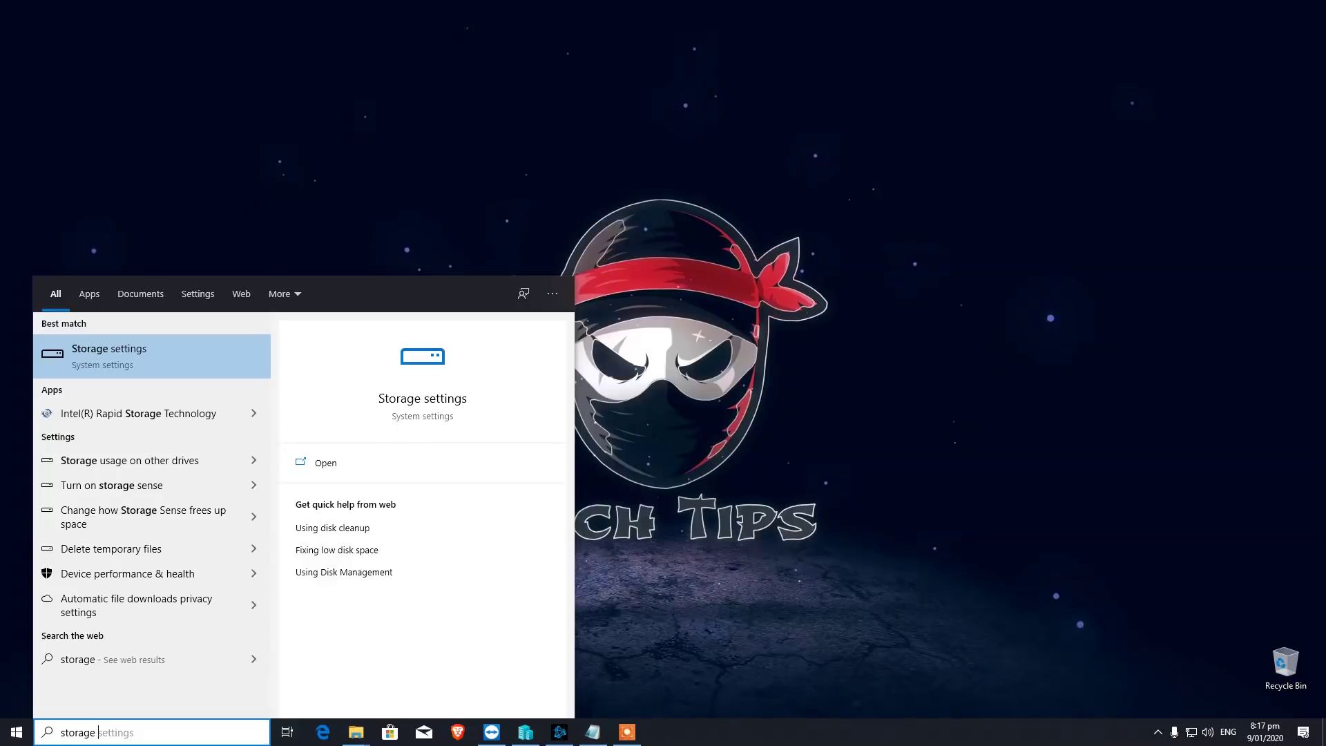
pyautogui.write('sen')
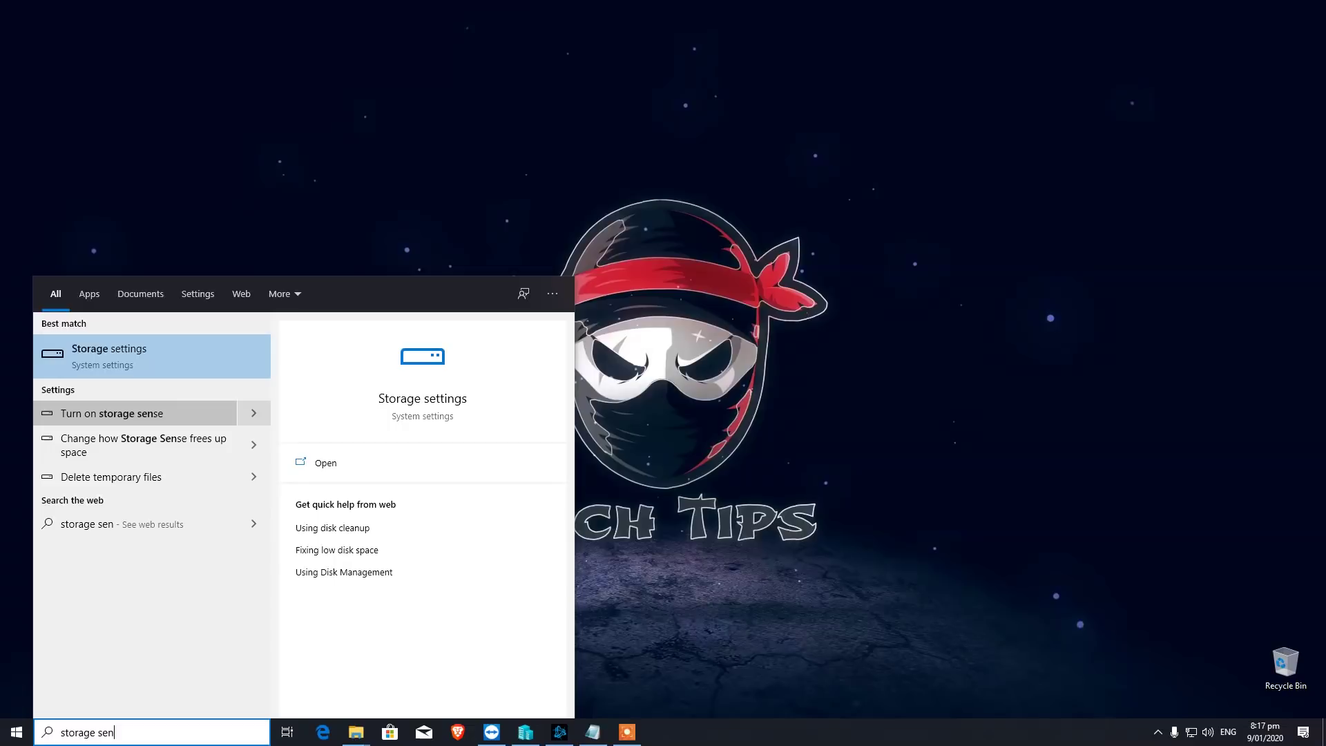
pyautogui.press('Return')
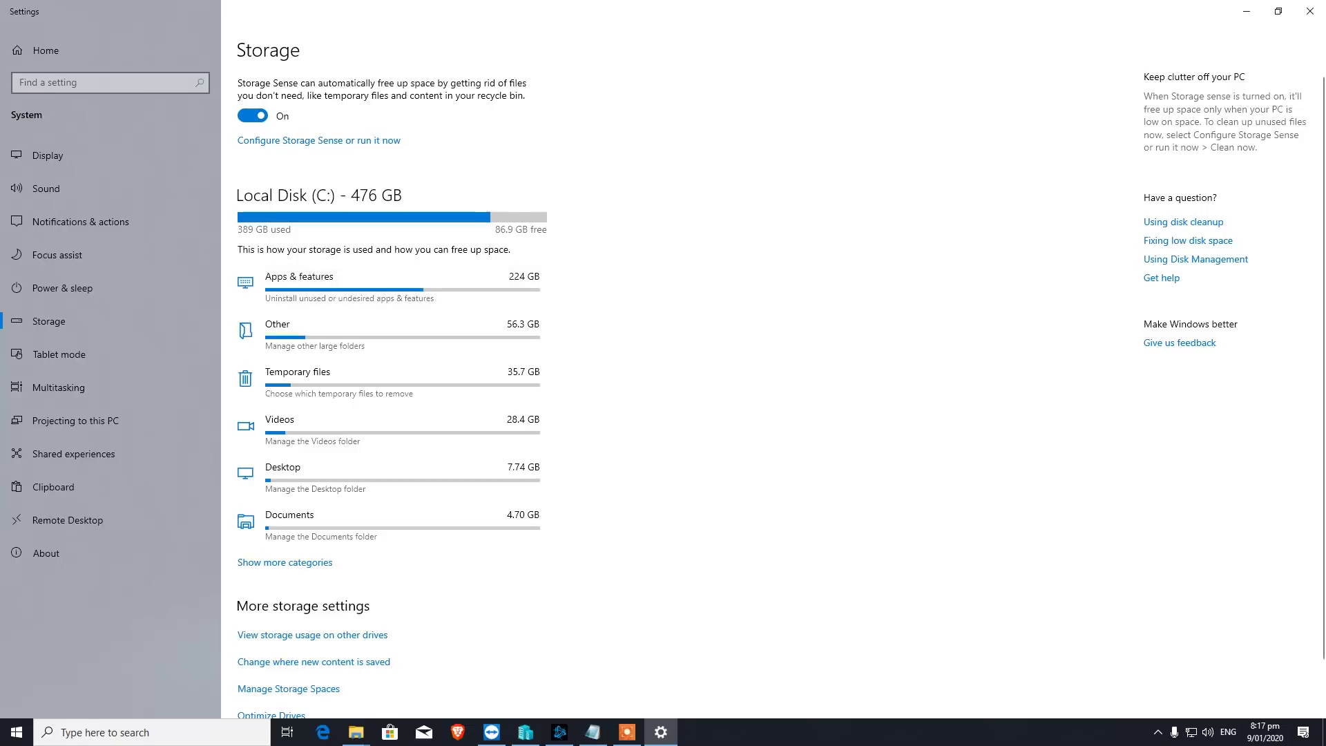
pyautogui.click(1309, 11)
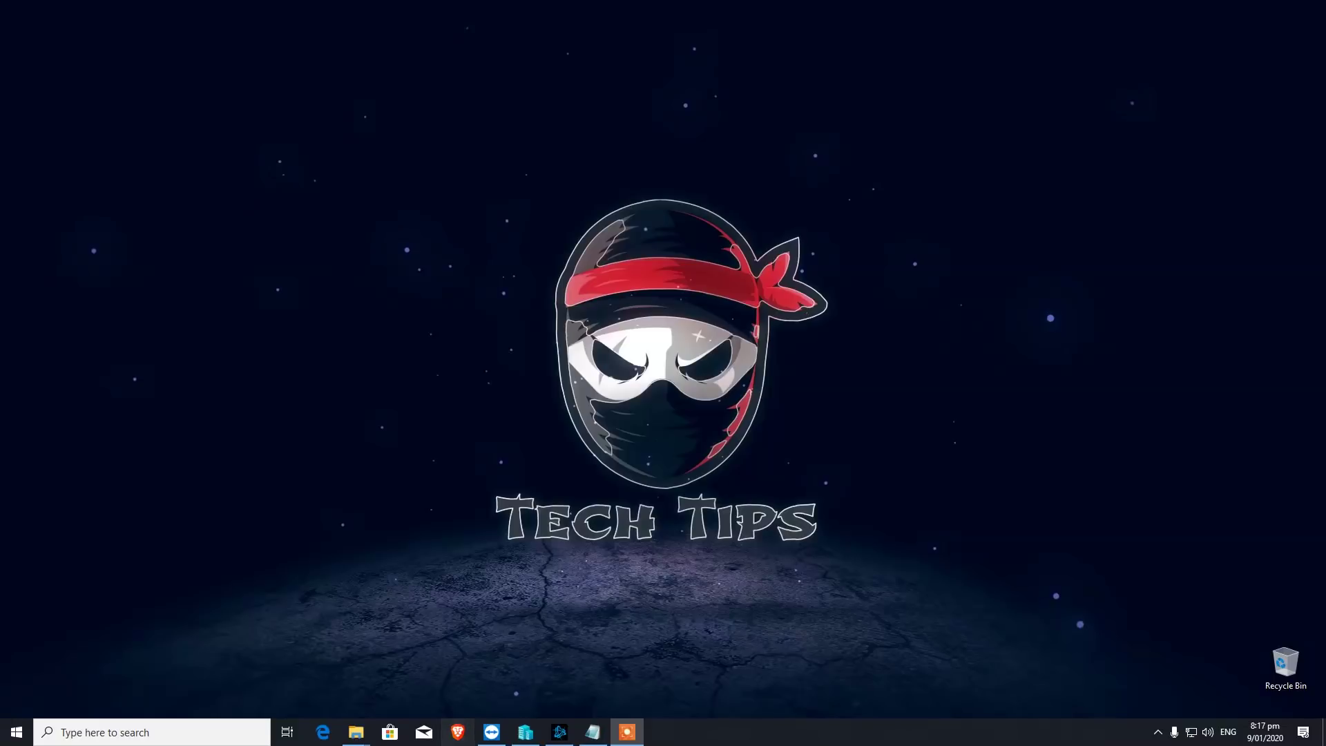
# Open Brave, Hyper-V Manager and the Plex Movies,Punjabi (F:) File Explorer window on the desktop, leaving TeamViewer minimized.
pyautogui.click(457, 732)
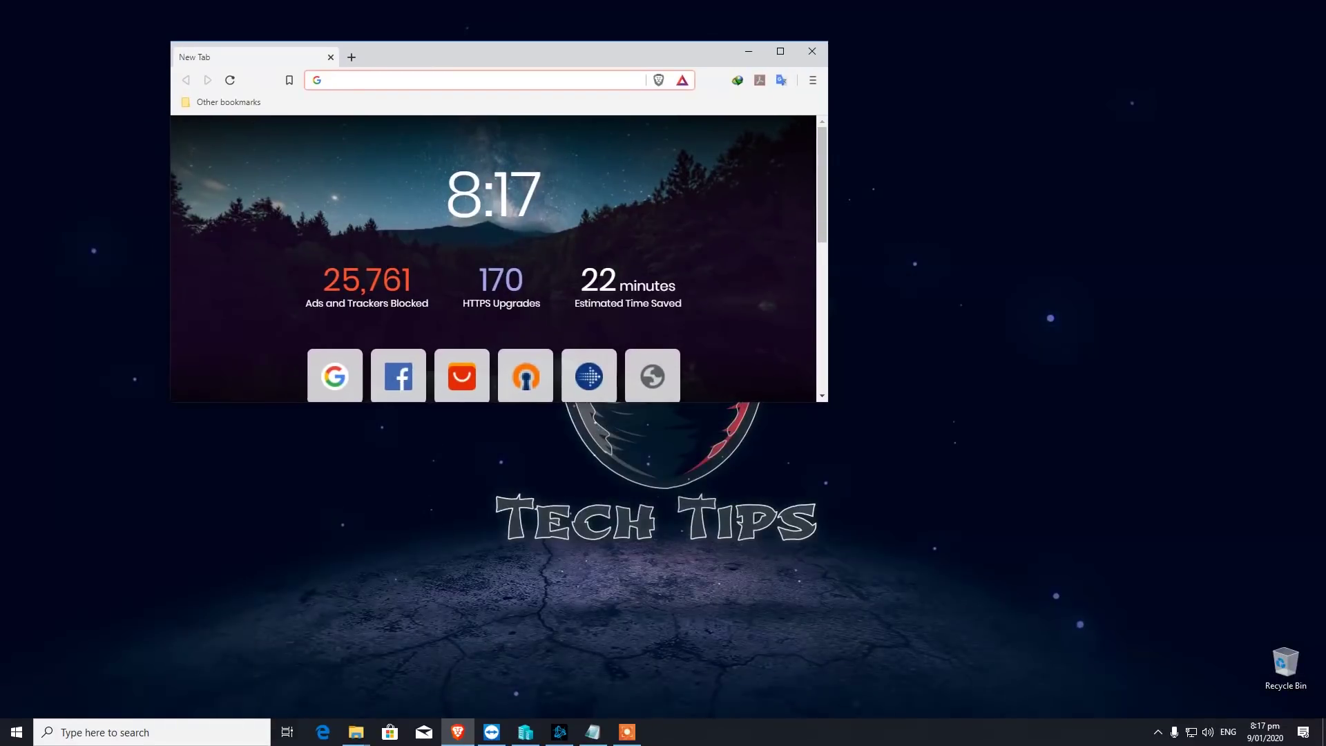
pyautogui.click(491, 732)
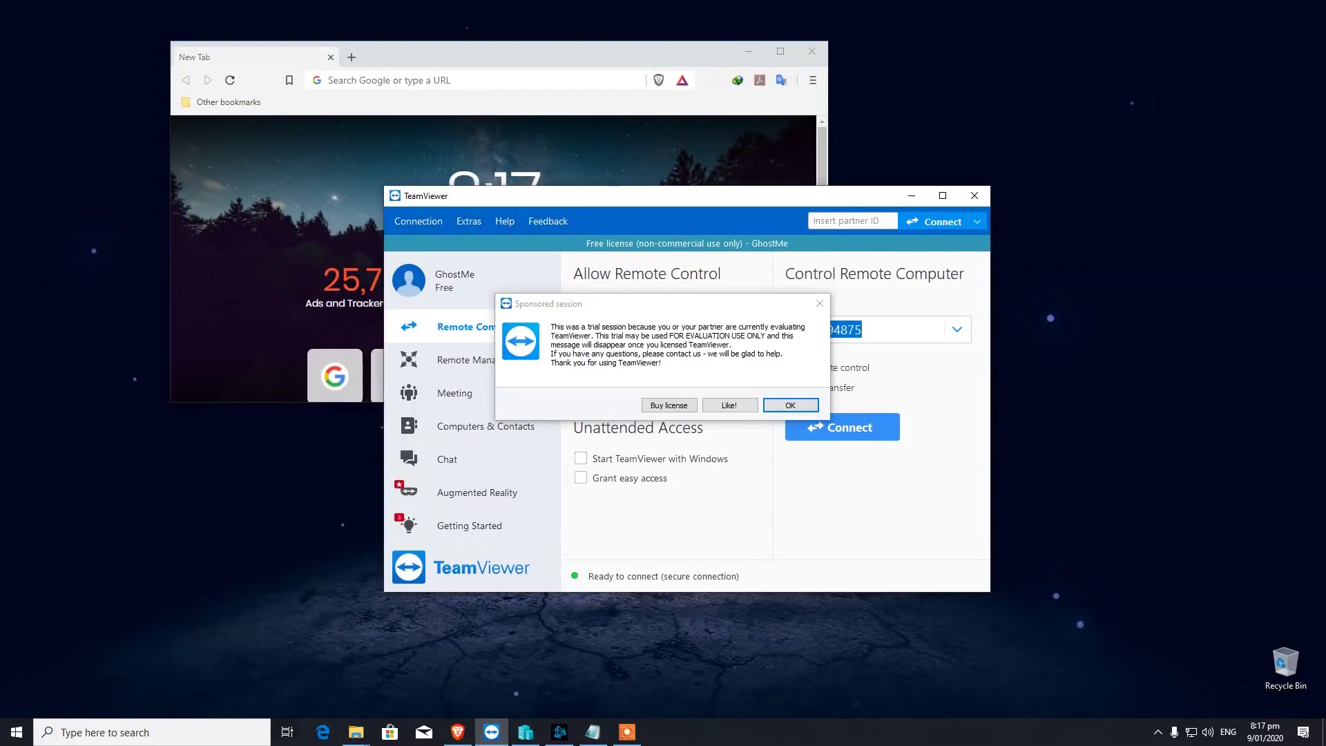
pyautogui.click(491, 732)
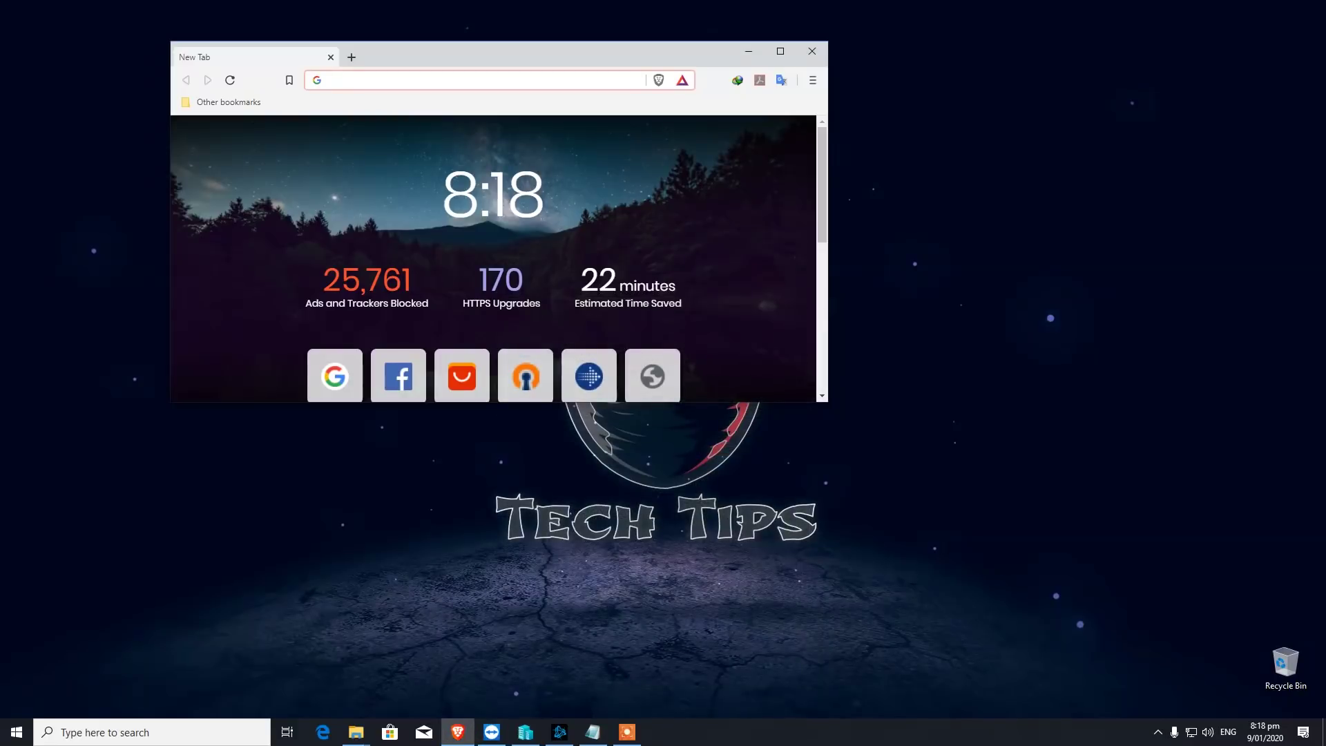
pyautogui.click(525, 731)
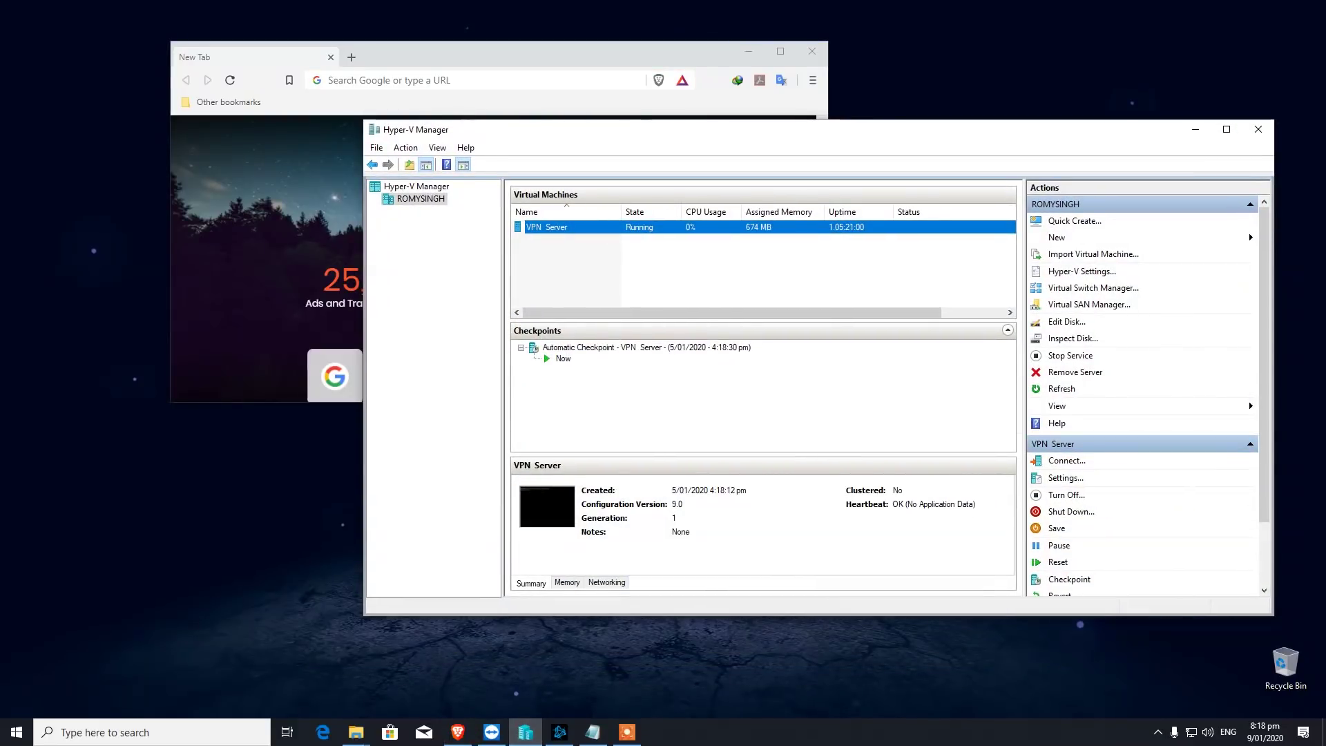
pyautogui.moveTo(355, 732)
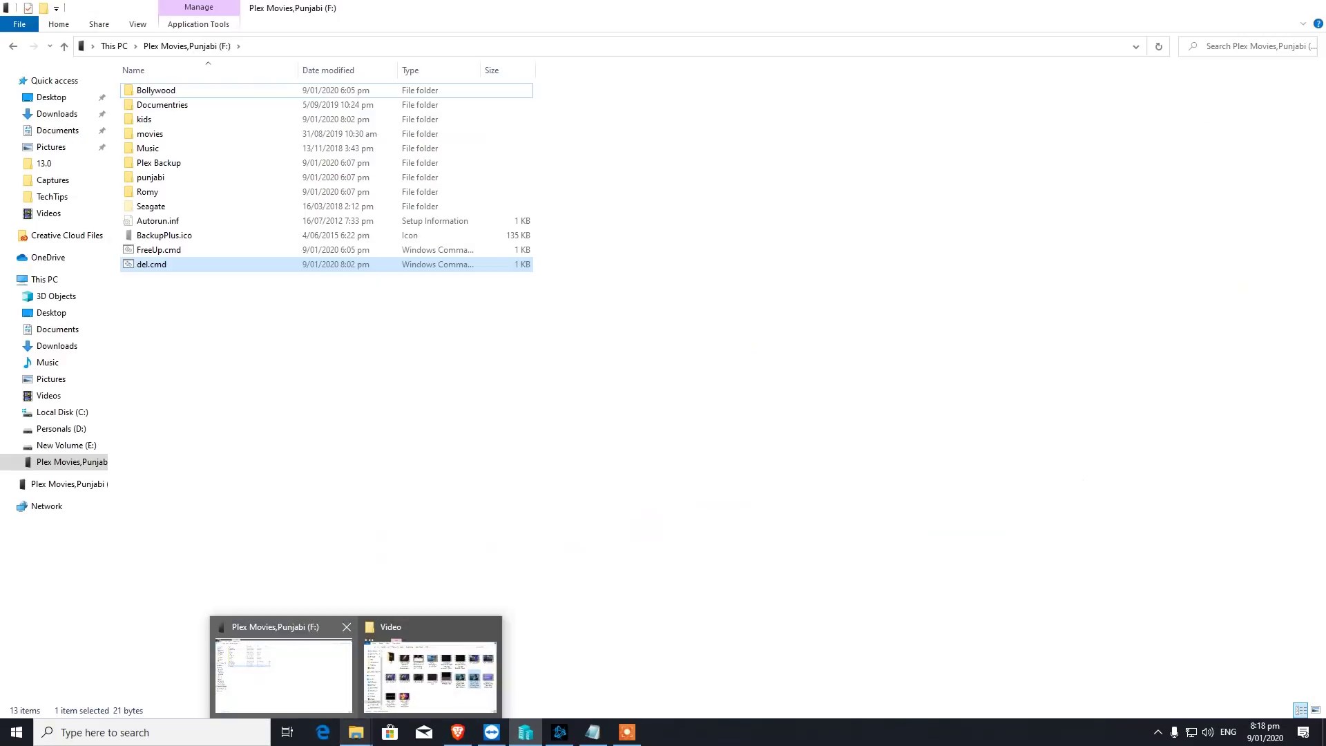
pyautogui.click(283, 675)
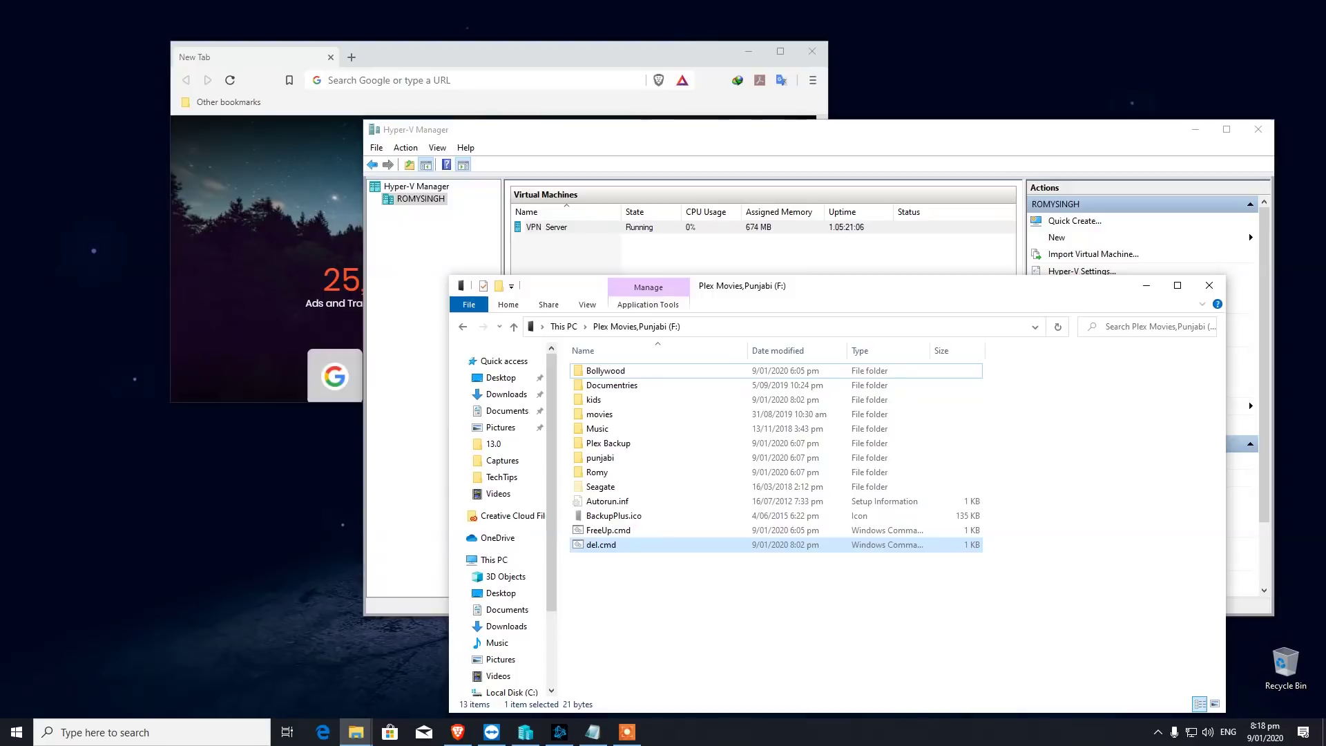
# Minimize the Brave window and reposition the Hyper-V Manager window on the desktop.
pyautogui.hotkey('alt', 'Tab')
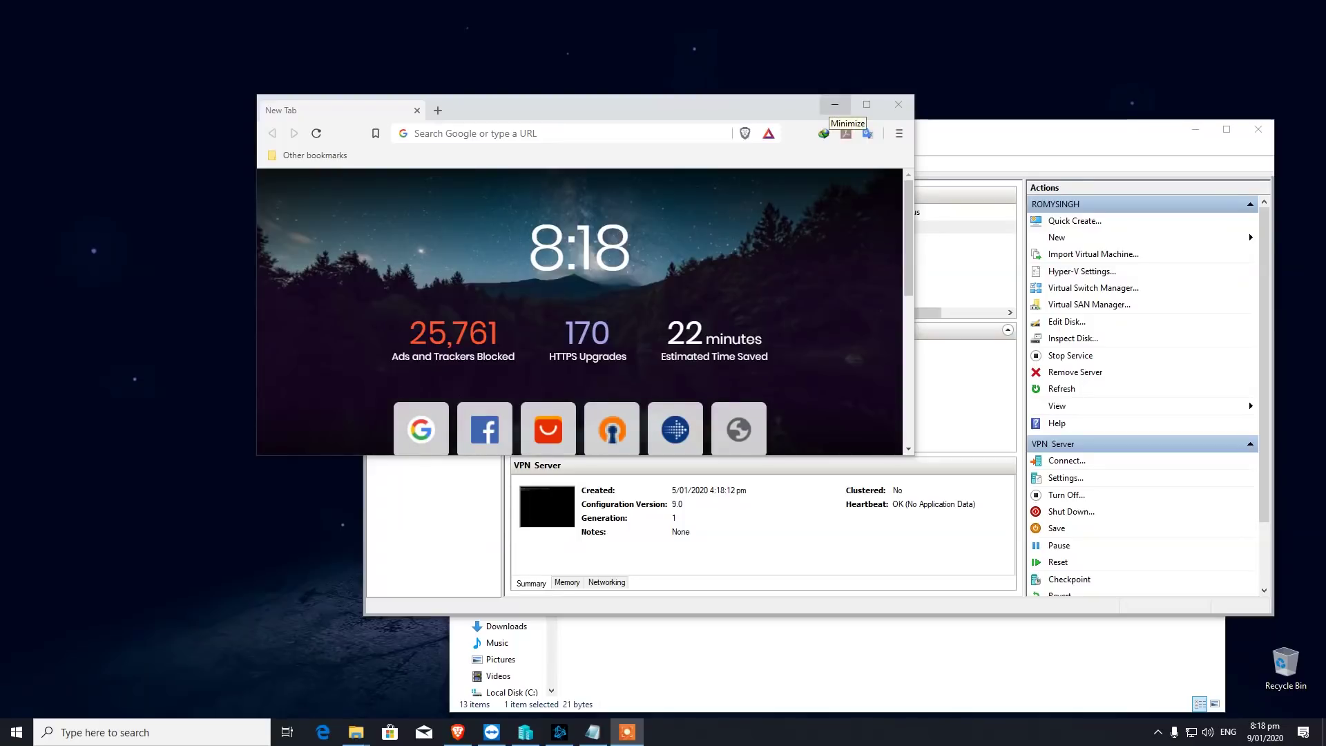
pyautogui.click(834, 105)
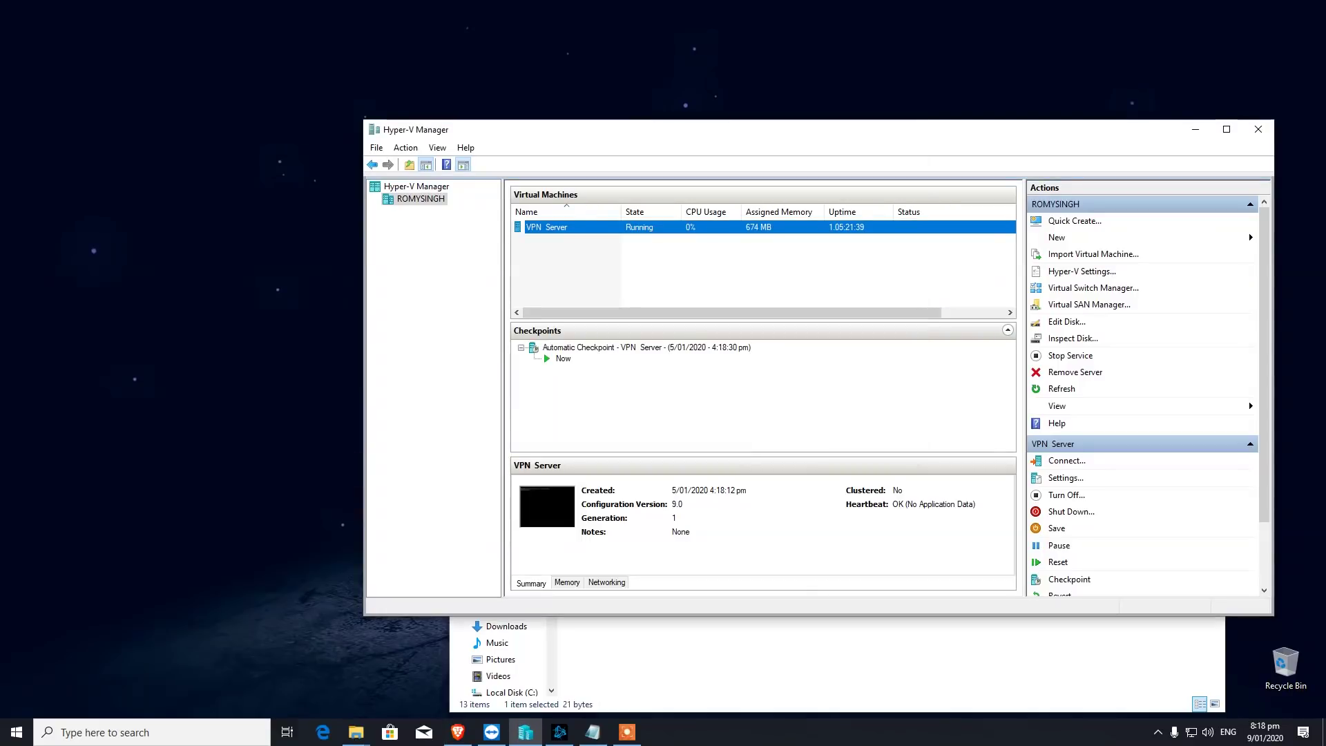
pyautogui.moveTo(760, 129); pyautogui.dragTo(643, 101)
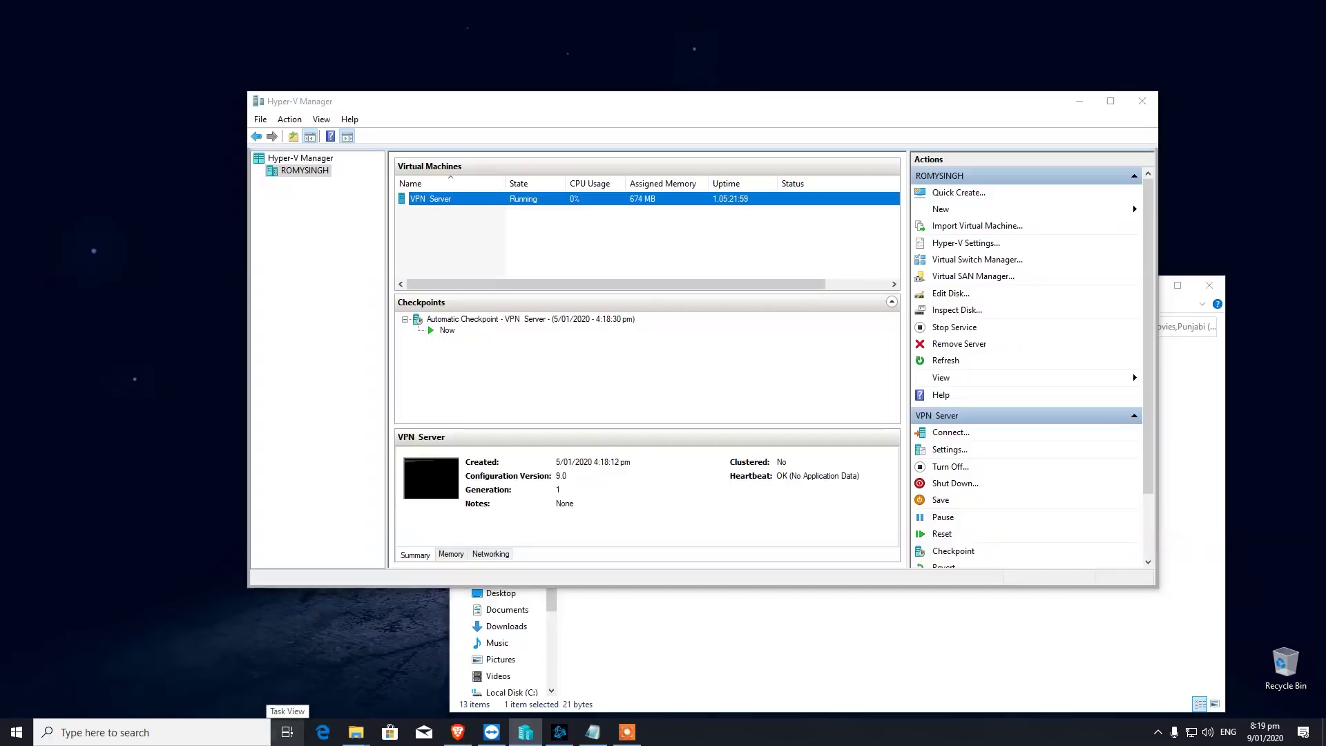
# Show Task View, preview Desktop 2, and add a third virtual desktop.
pyautogui.click(287, 732)
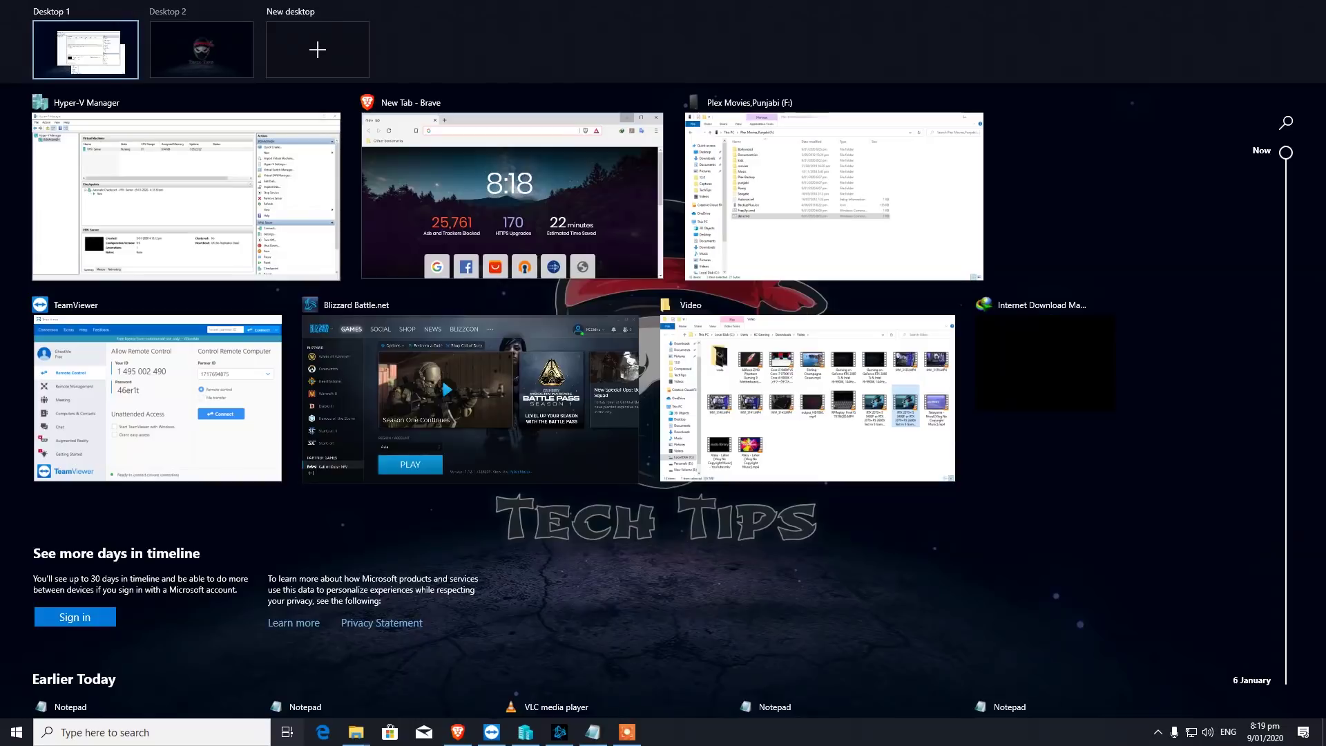
pyautogui.moveTo(201, 50)
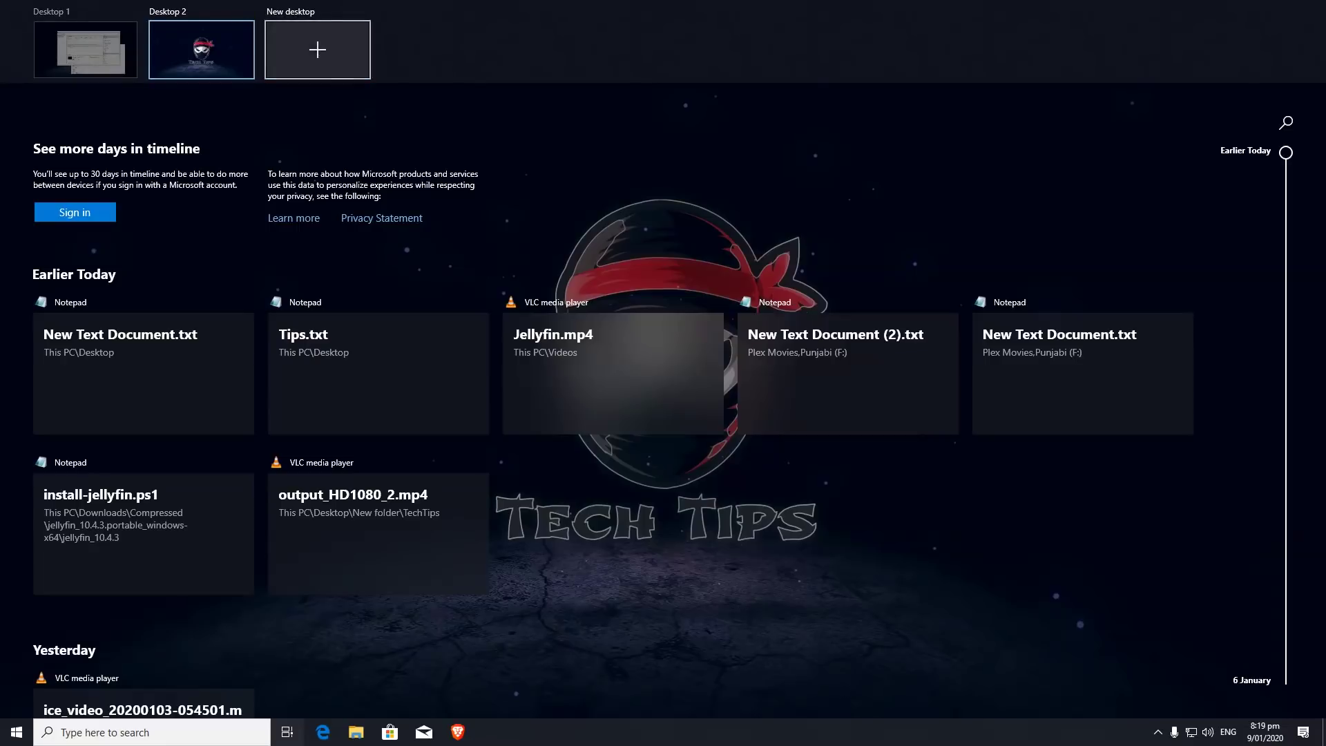
pyautogui.click(317, 49)
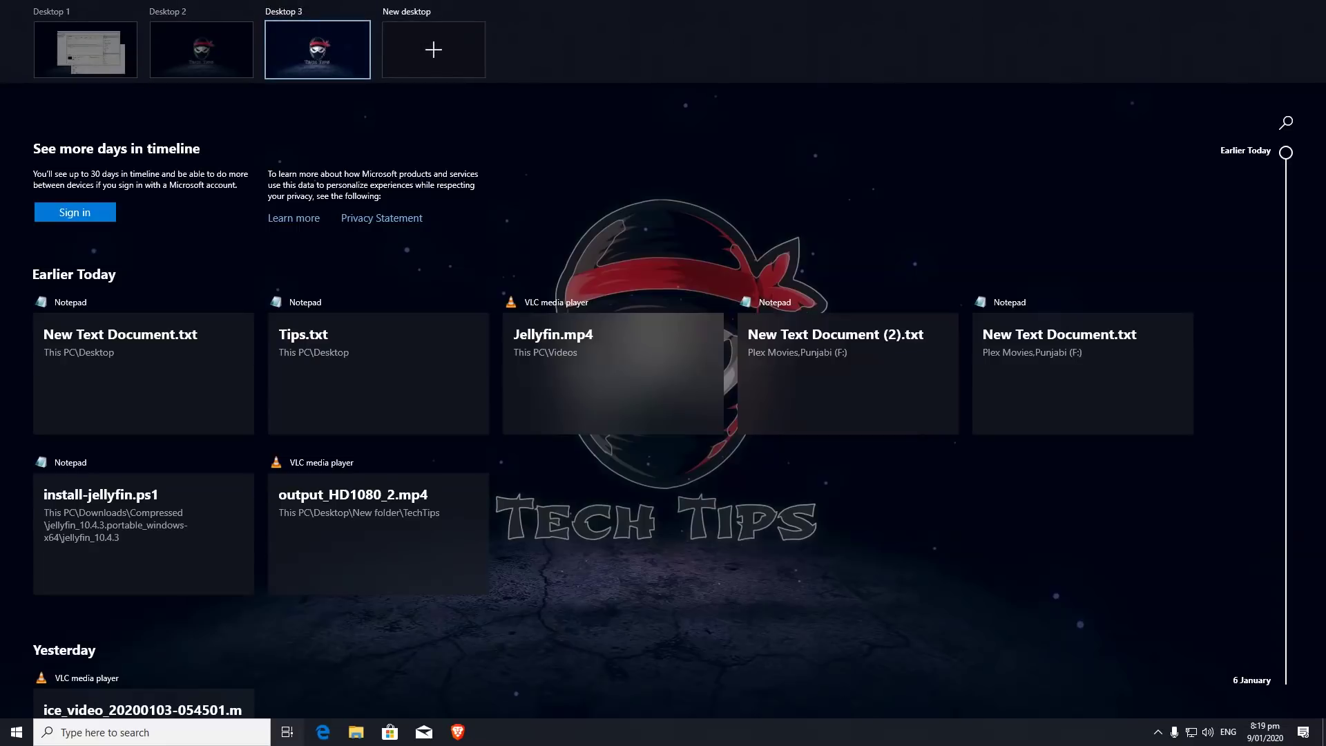
# Return to Desktop 1 and move the Hyper-V Manager window to Desktop 2.
pyautogui.press('ctrl+super+Left')
pyautogui.press('ctrl+super+Left')
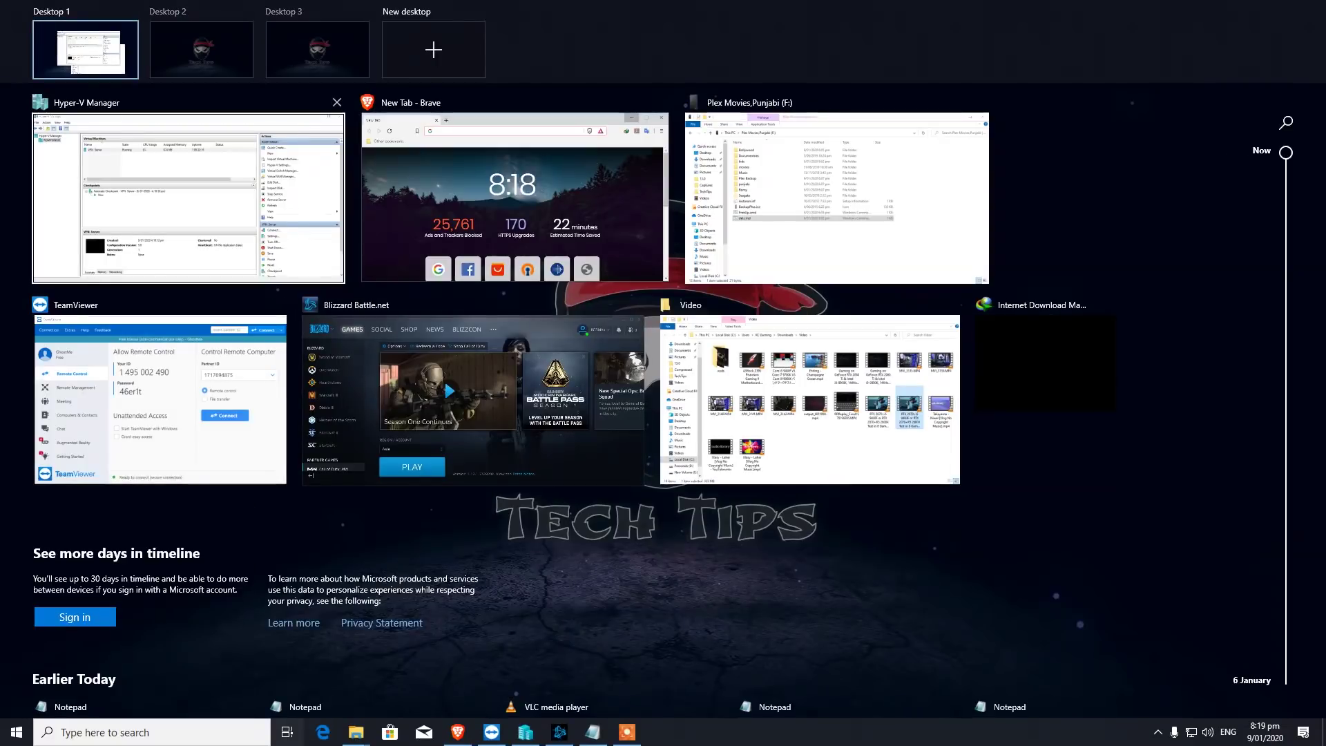
pyautogui.moveTo(186, 197); pyautogui.dragTo(200, 48)
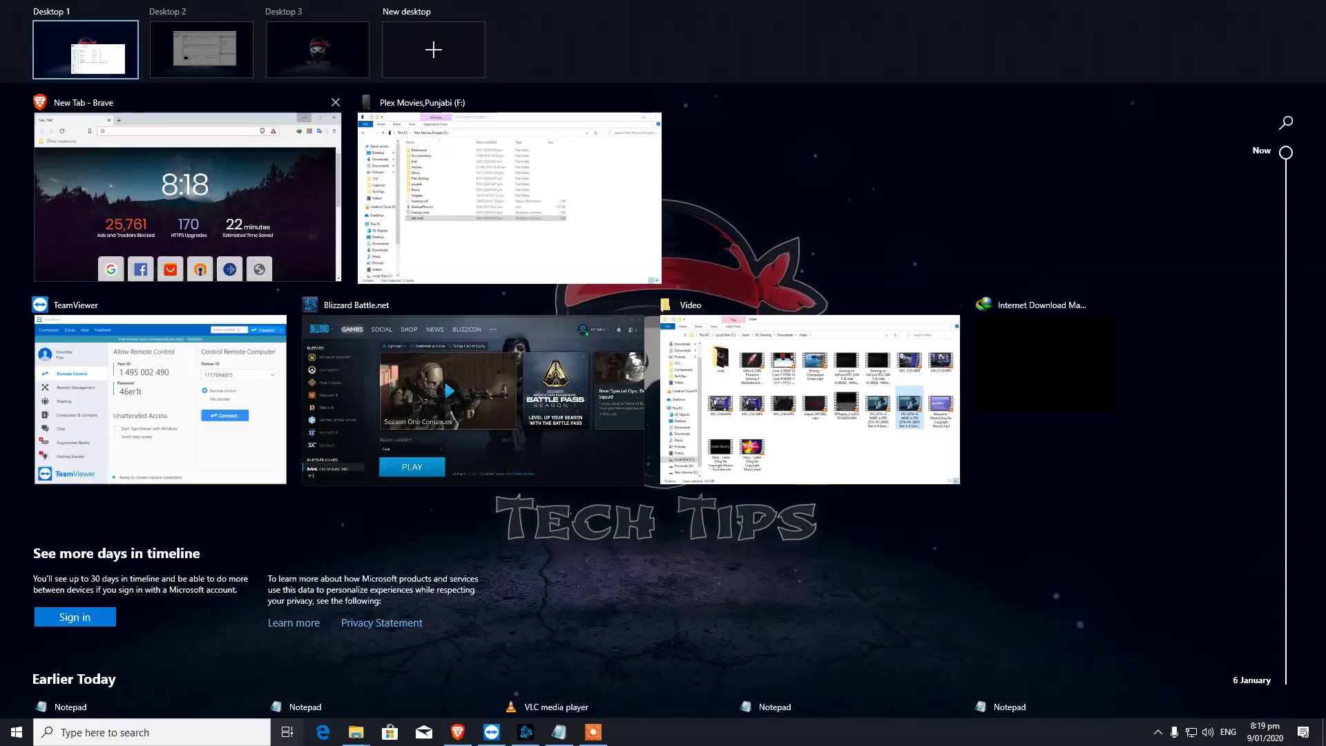
# Leave Task View for Desktop 1 and reposition the Plex Movies,Punjabi (F:) window.
pyautogui.click(86, 50)
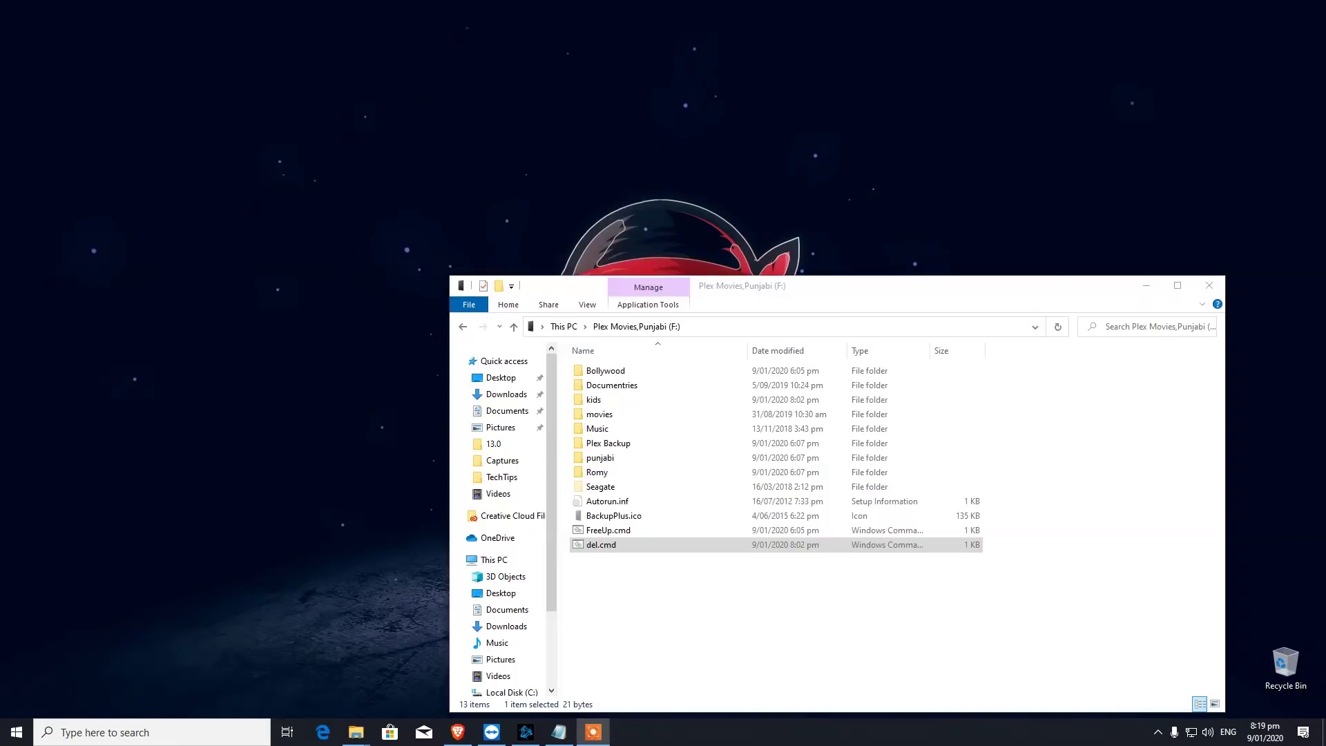
pyautogui.moveTo(897, 285); pyautogui.dragTo(615, 156)
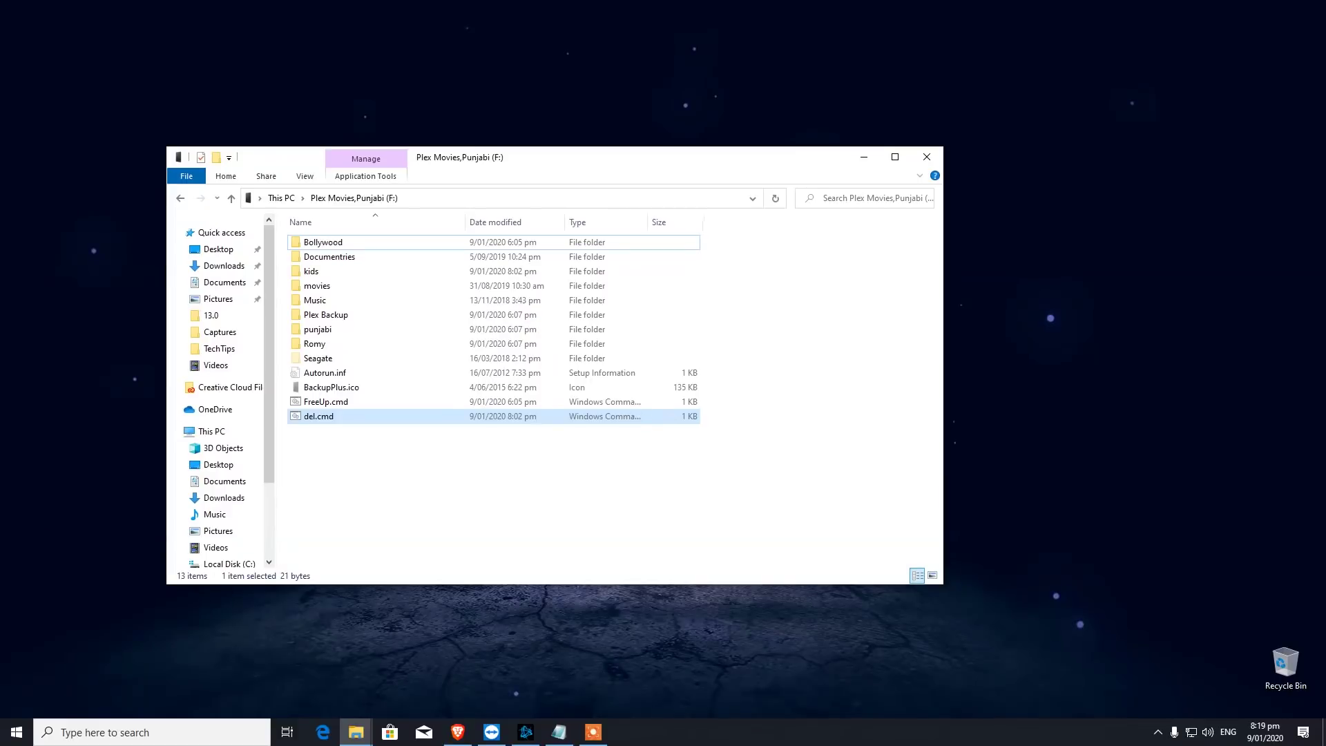